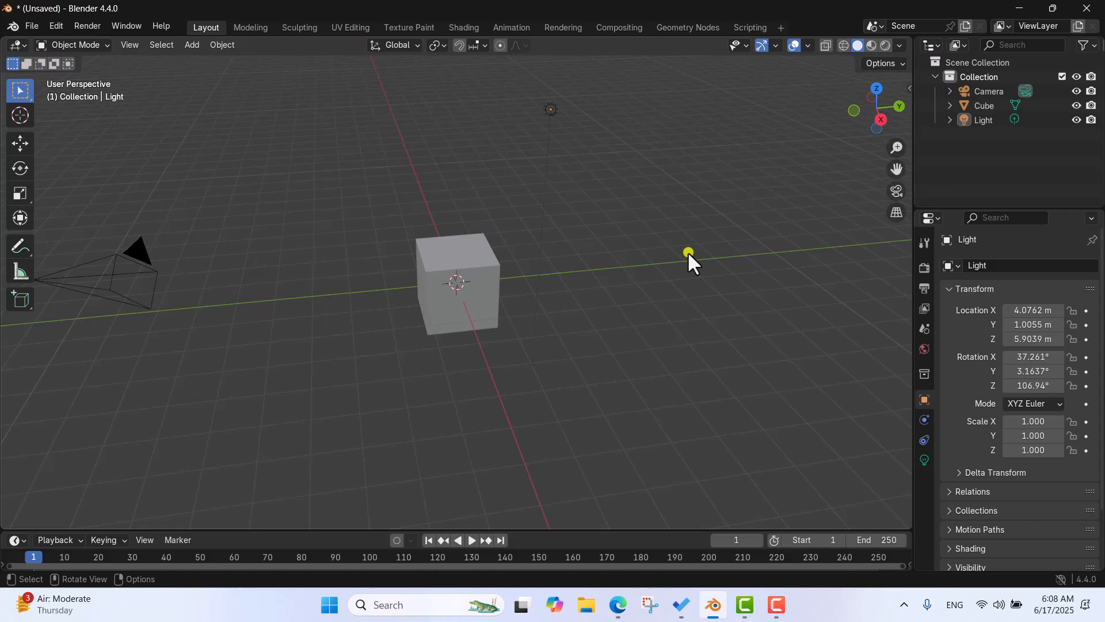
Delete the default cube from the scene.
click(129, 45)
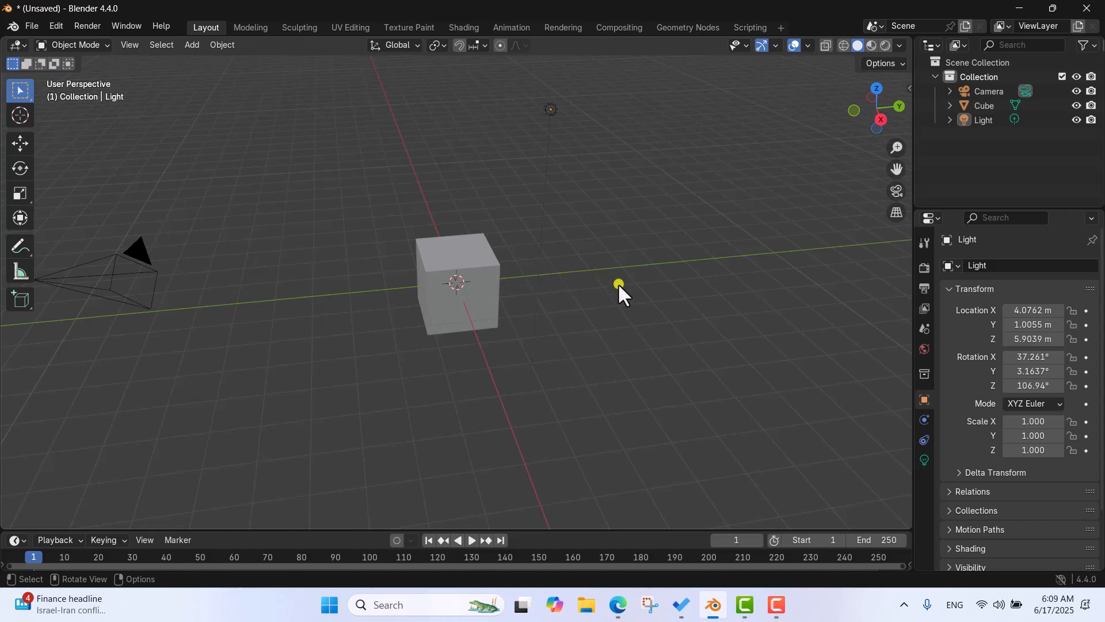
middle_drag(612, 286, 470, 264)
scroll(471, 265, up, 4)
click(494, 246)
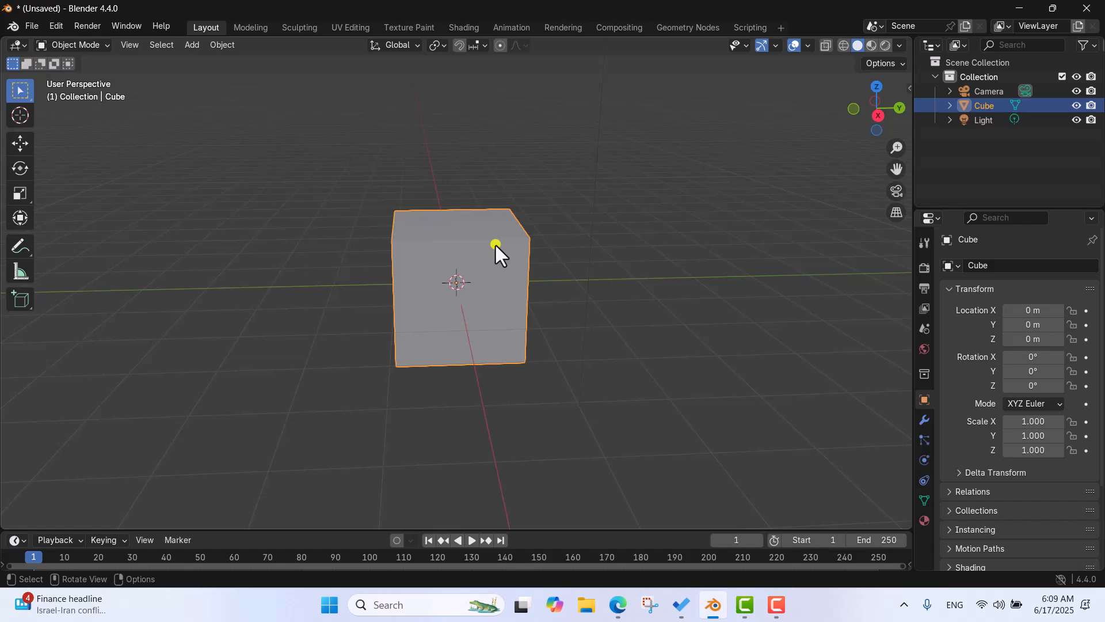
key(Delete)
Add a UV sphere mesh at the world origin.
middle_drag(502, 226, 479, 292)
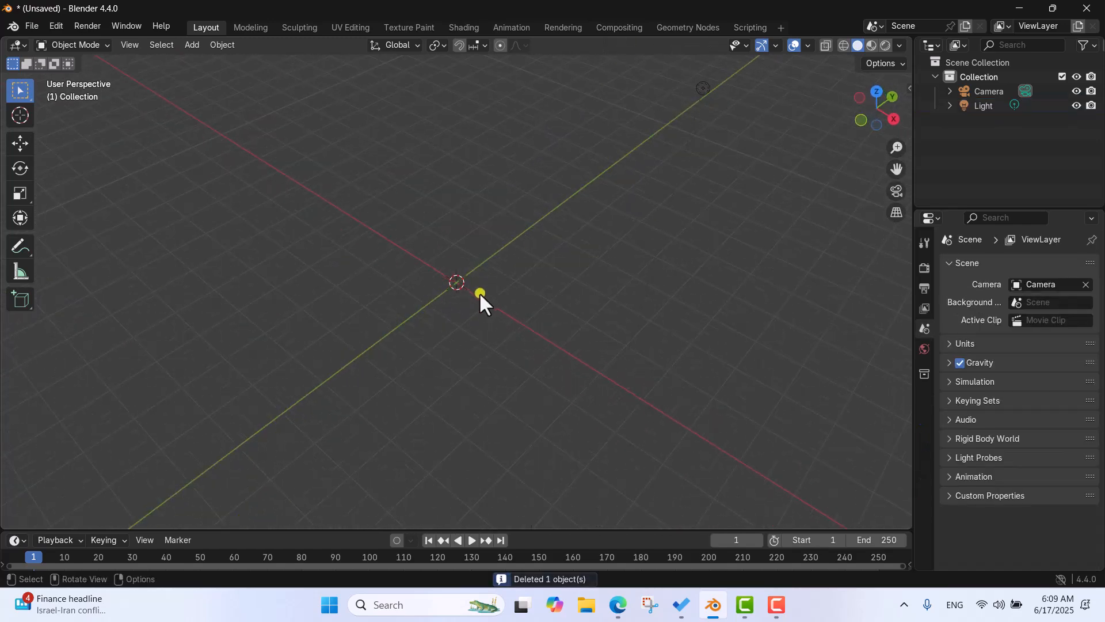
click(191, 44)
mouse_move(229, 60)
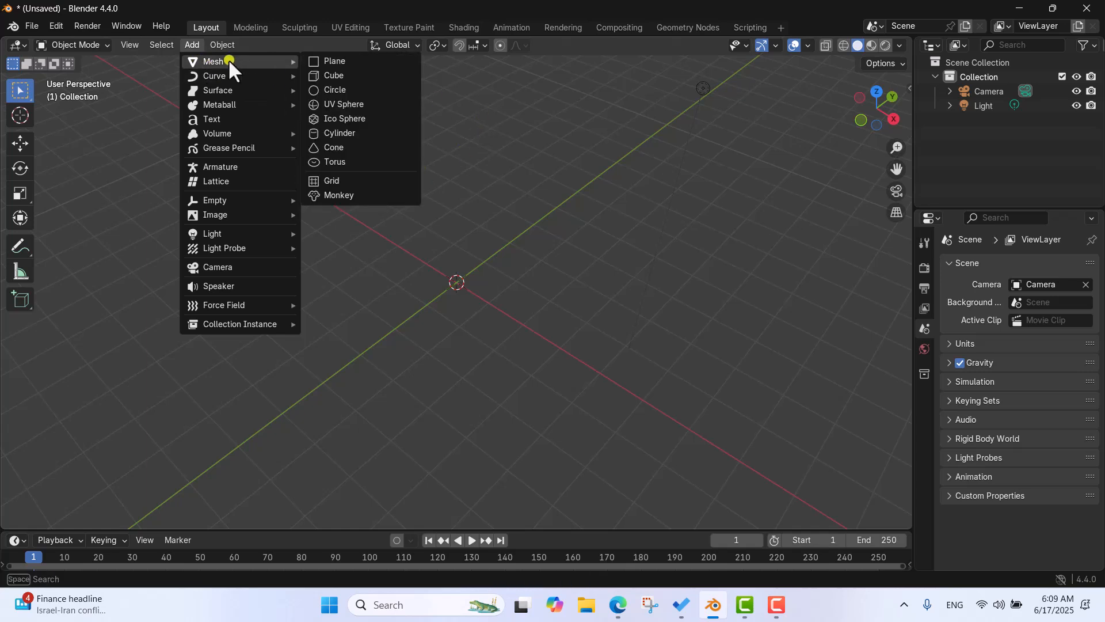
click(357, 103)
scroll(507, 285, up, 2)
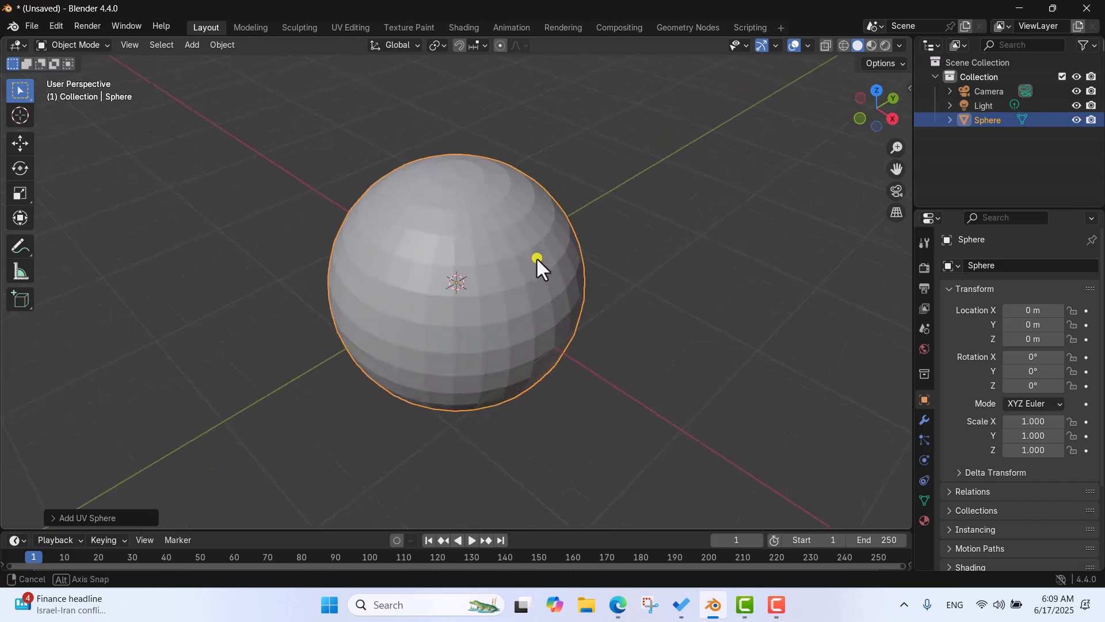
Set the new UV sphere to 60 segments and 30 rings, and leave the sphere selected.
click(113, 518)
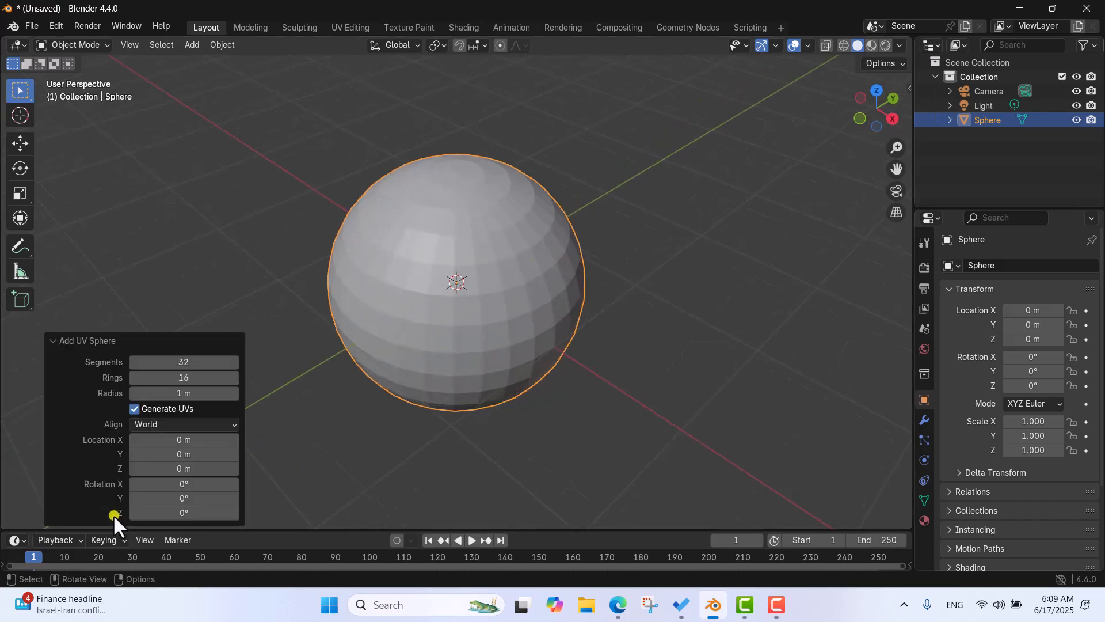
click(183, 363)
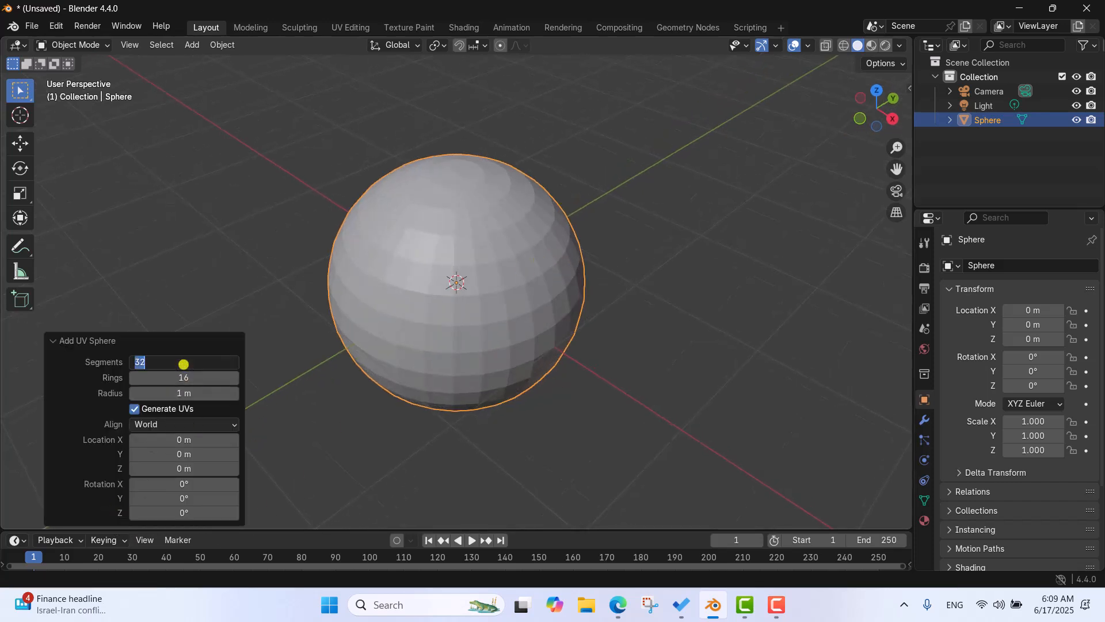
text(60)
key(Return)
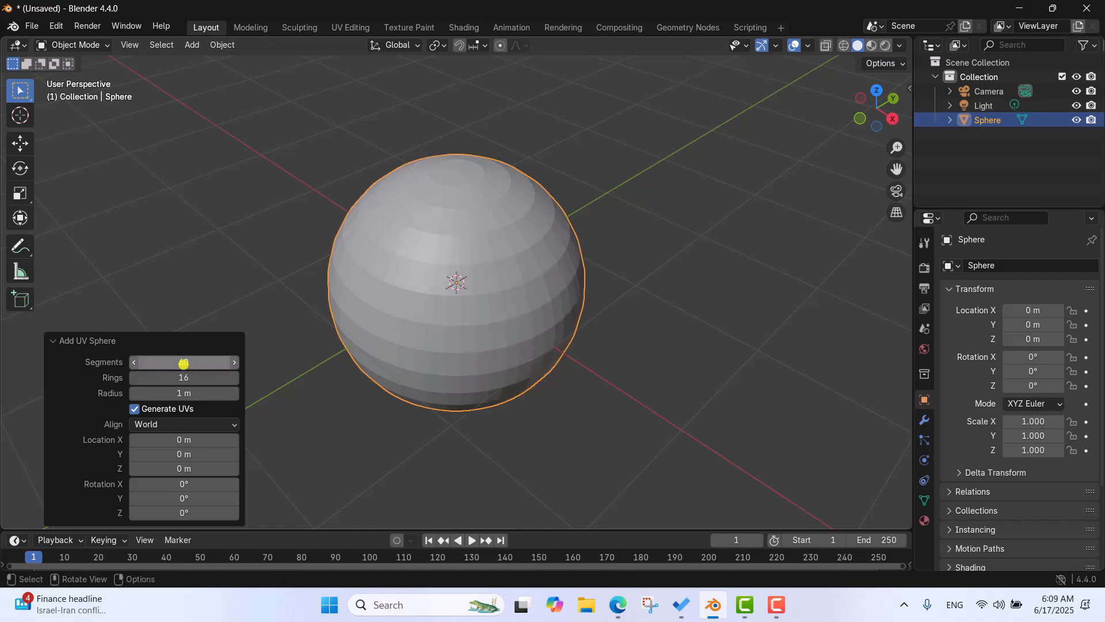
click(183, 378)
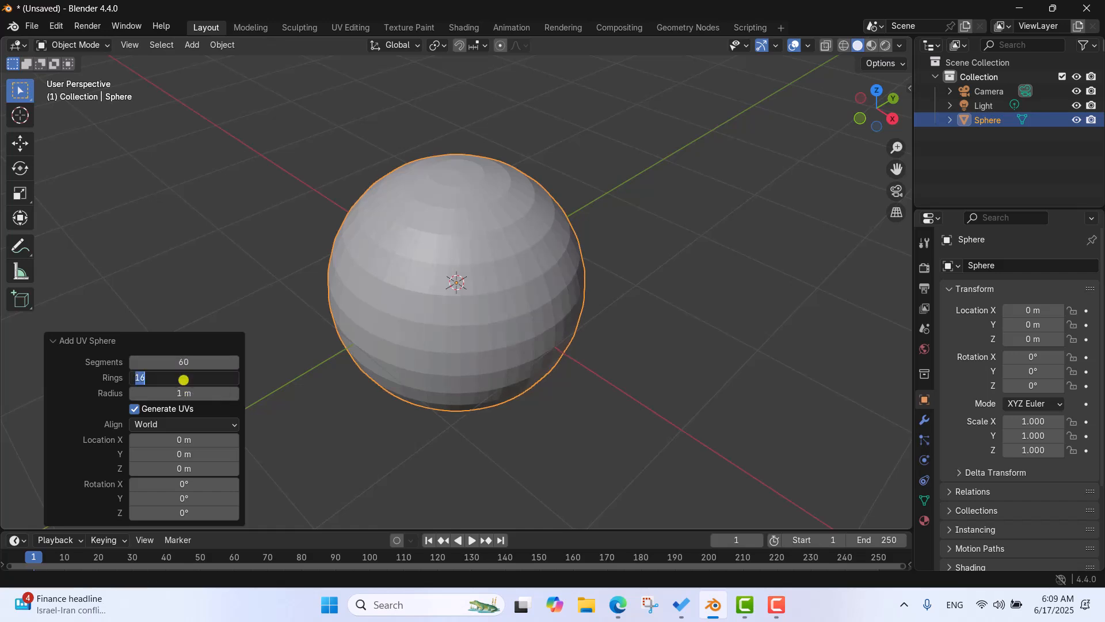
text(30)
key(Return)
click(314, 209)
click(491, 232)
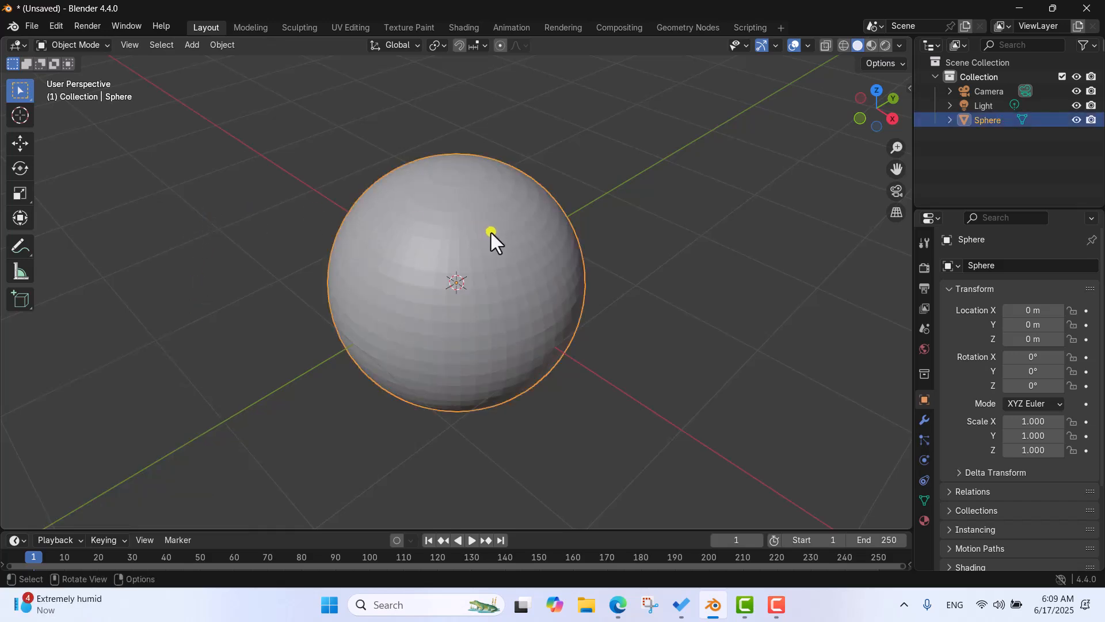
Switch the sphere to Edit Mode and deselect all of its vertices.
click(82, 44)
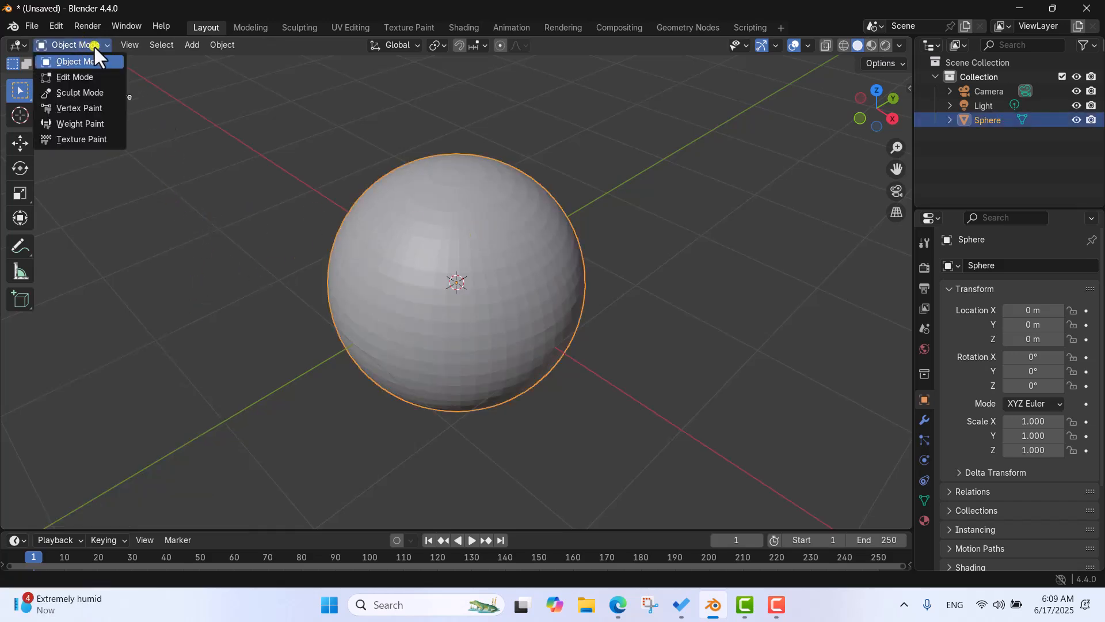
click(85, 77)
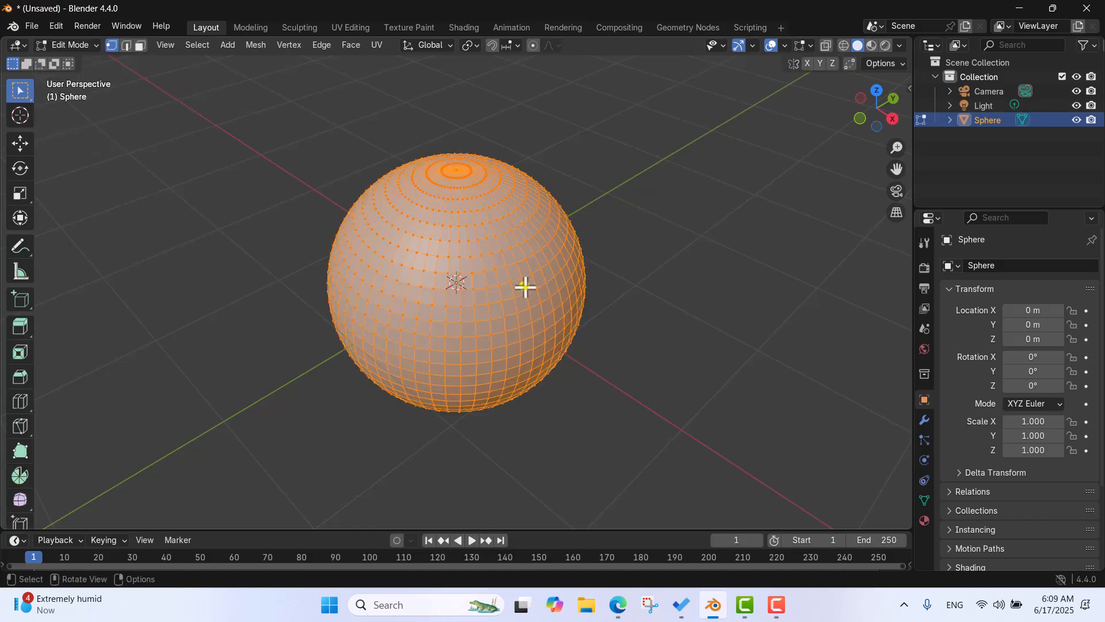
scroll(524, 282, up, 3)
scroll(525, 271, down, 2)
middle_drag(528, 259, 501, 291)
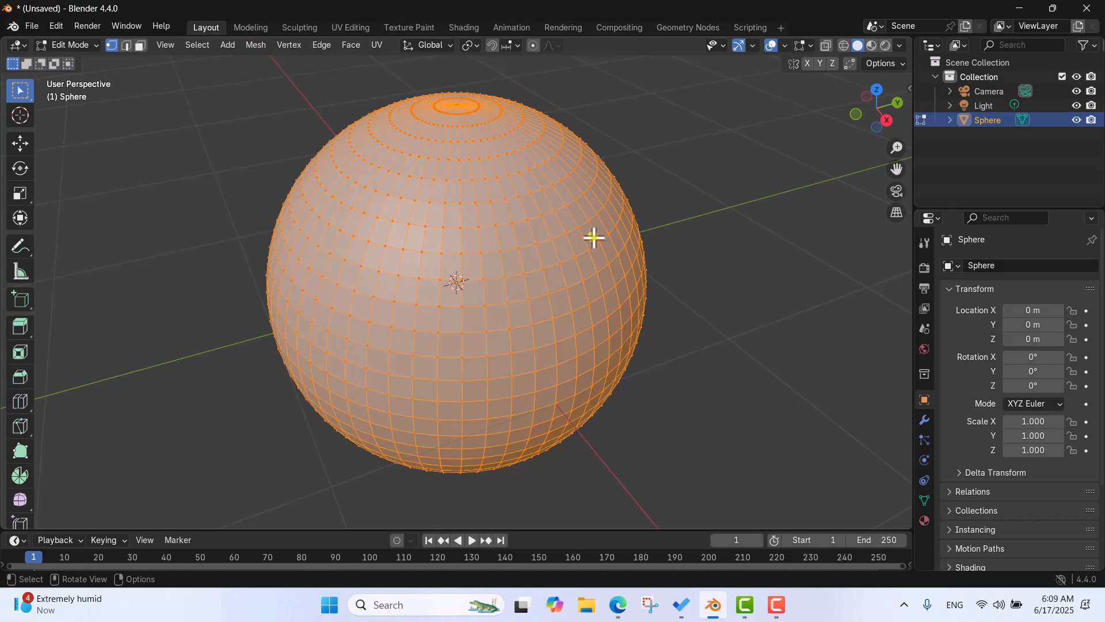
click(707, 237)
Select a single vertex near the equator on the sphere's positive X side in vertex select mode, and activate the Move tool.
middle_drag(485, 275, 509, 316)
scroll(499, 254, up, 1)
scroll(497, 222, down, 2)
middle_drag(496, 219, 518, 180)
scroll(518, 180, up, 1)
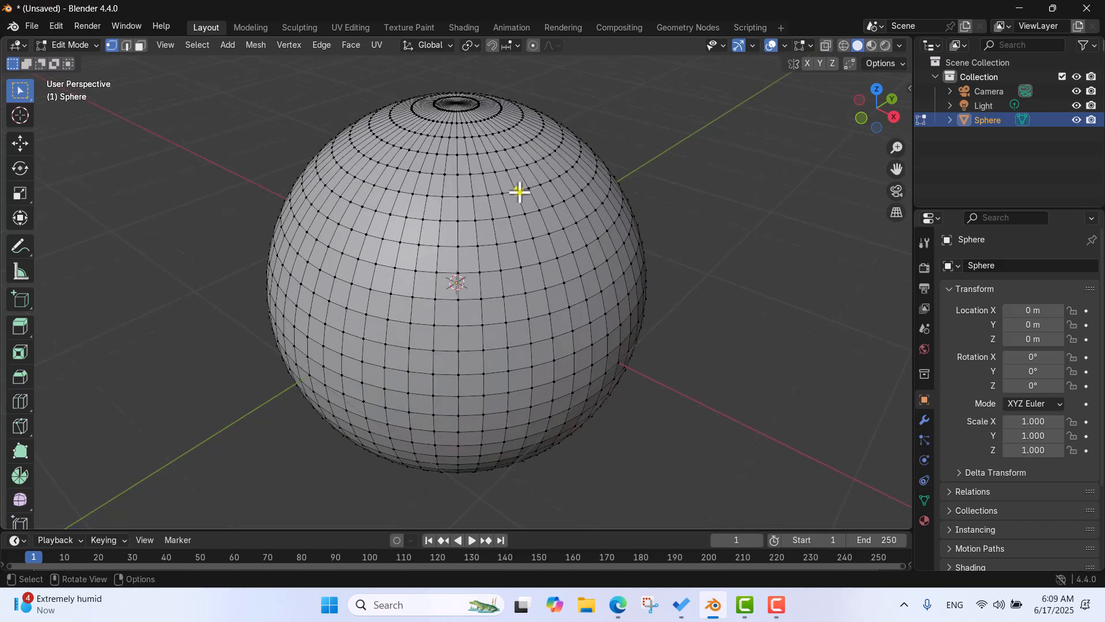
scroll(489, 206, down, 1)
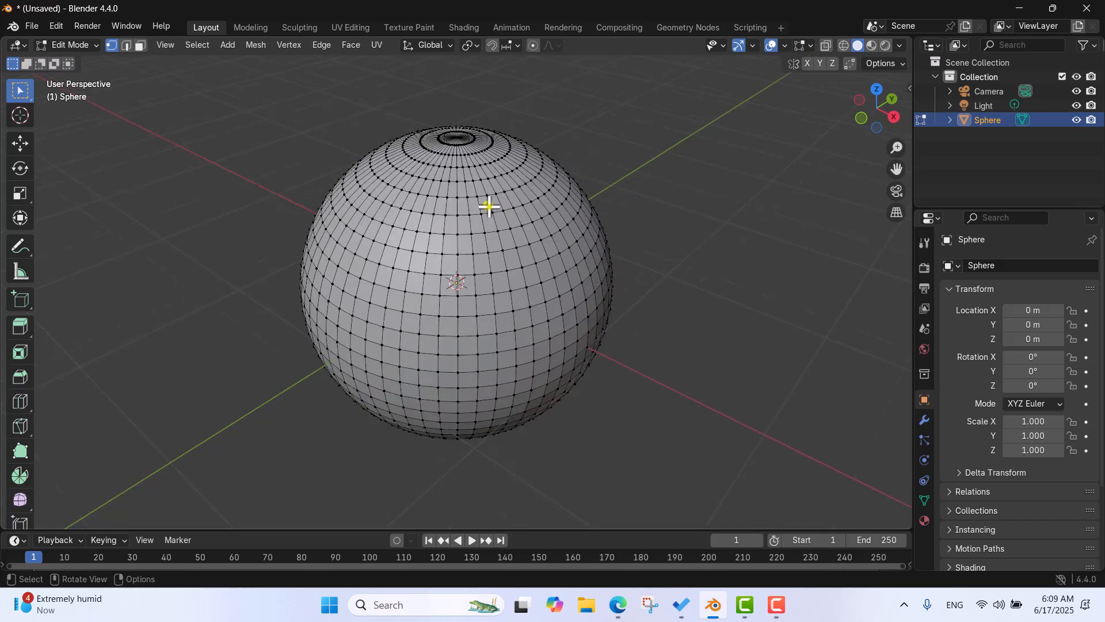
middle_drag(575, 241, 611, 213)
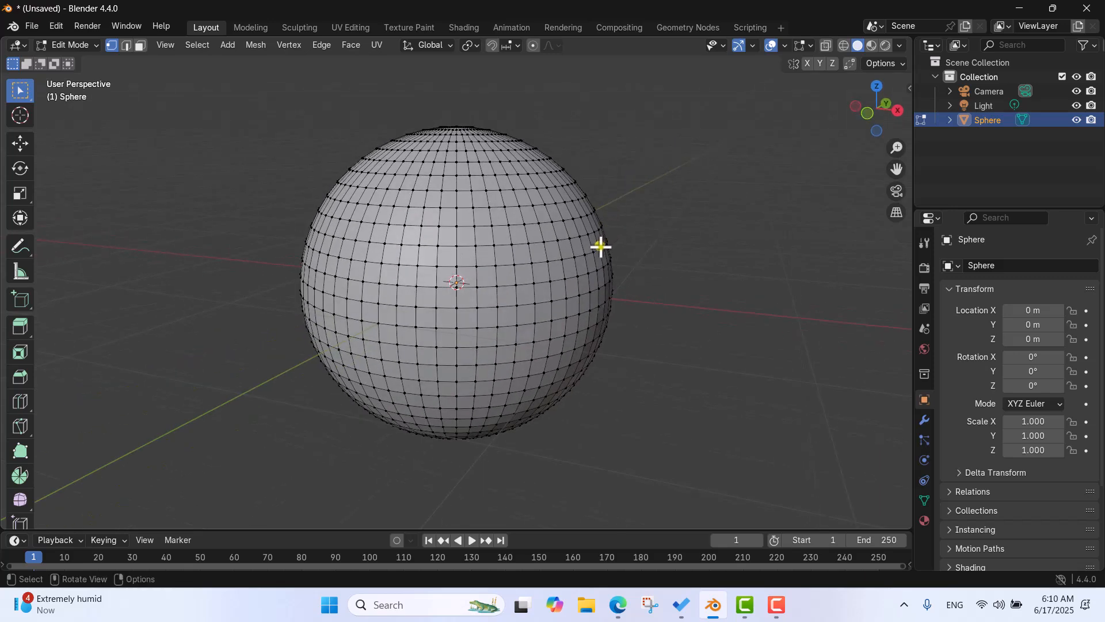
click(113, 46)
click(604, 266)
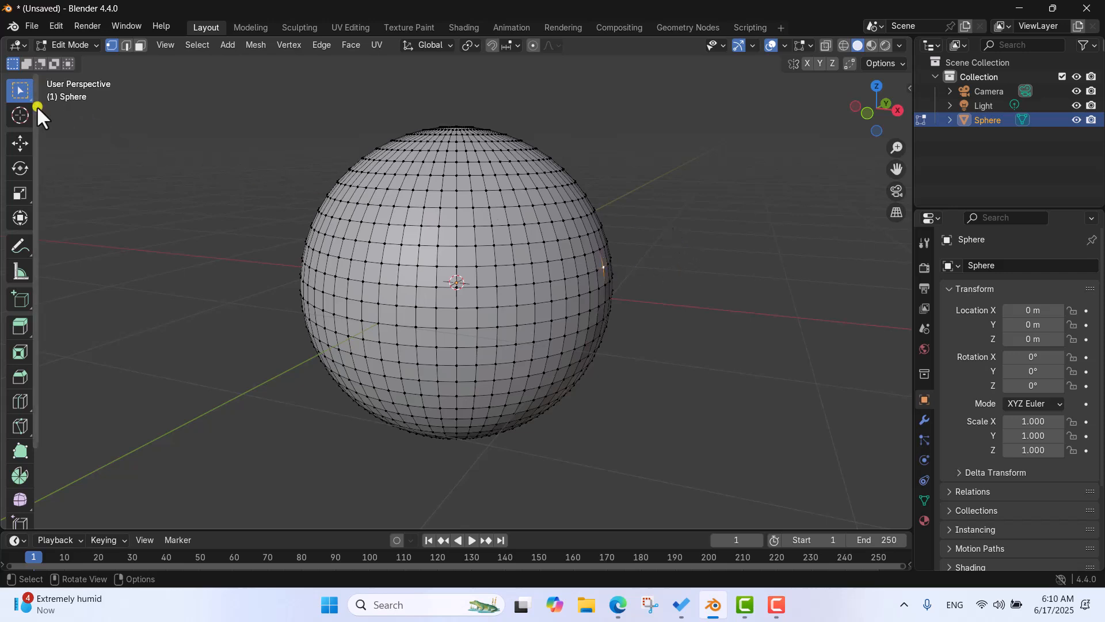
click(25, 141)
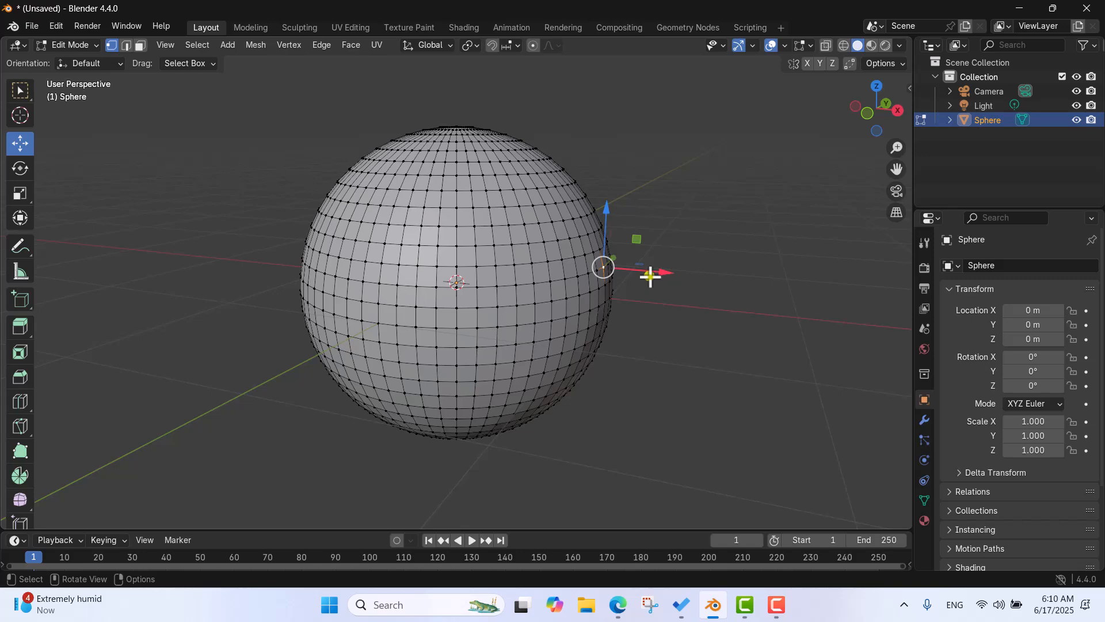
Try to pull the selected vertex outward about 0.37 m along X without proportional editing, and undo the move.
drag(664, 271, 728, 271)
middle_drag(728, 271, 685, 256)
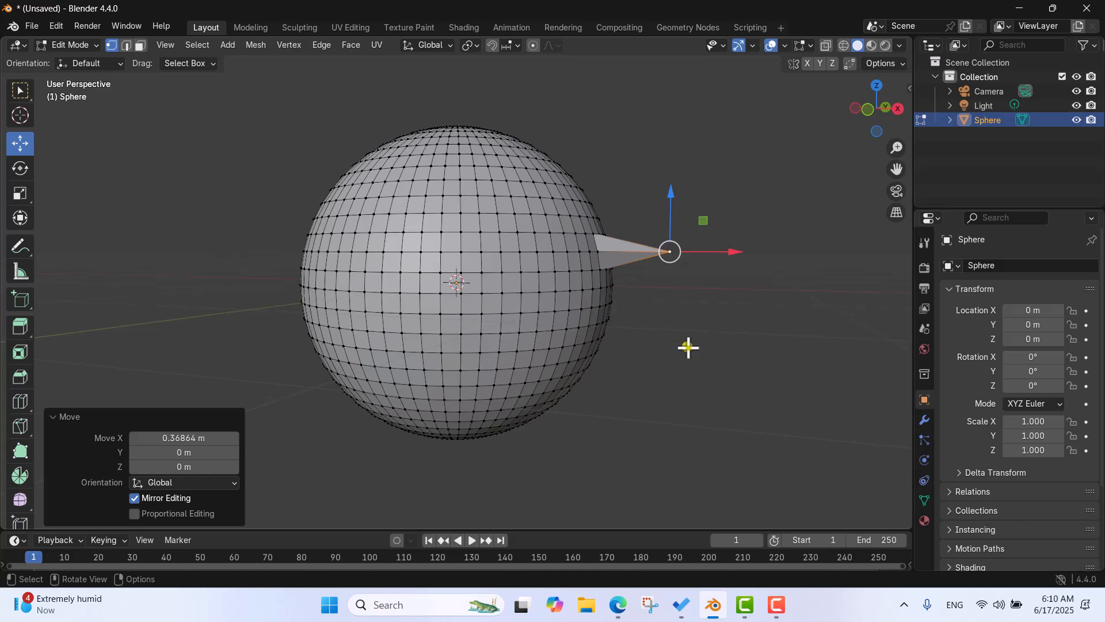
key(ctrl+z)
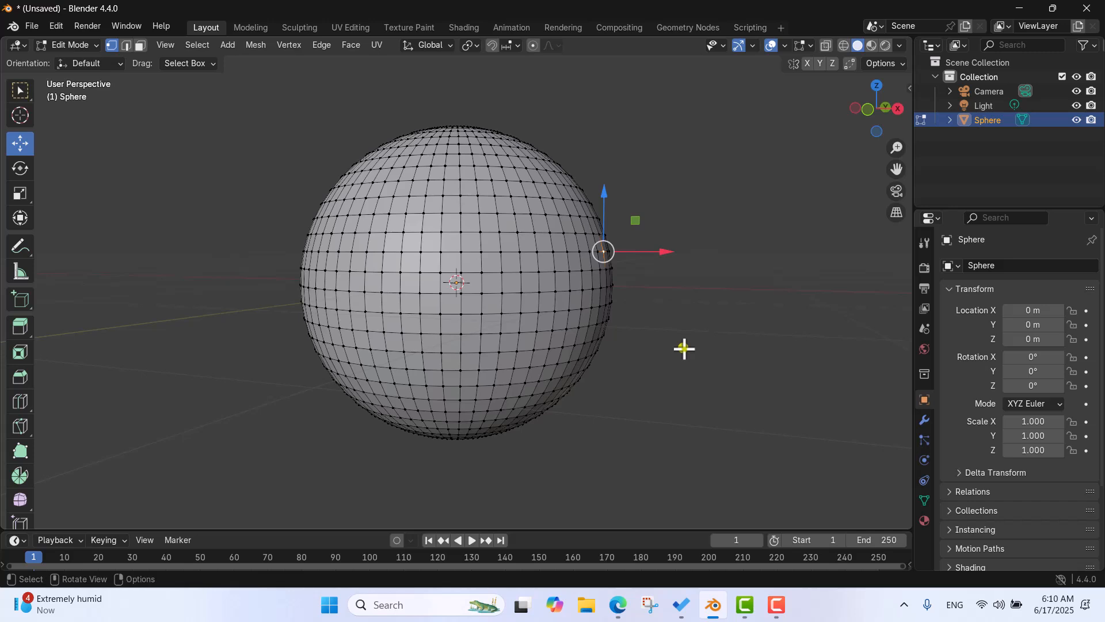
Enable proportional editing with Smooth falloff and move the selected vertex about 0.22 m along X with a proportional size of 1 m.
click(555, 45)
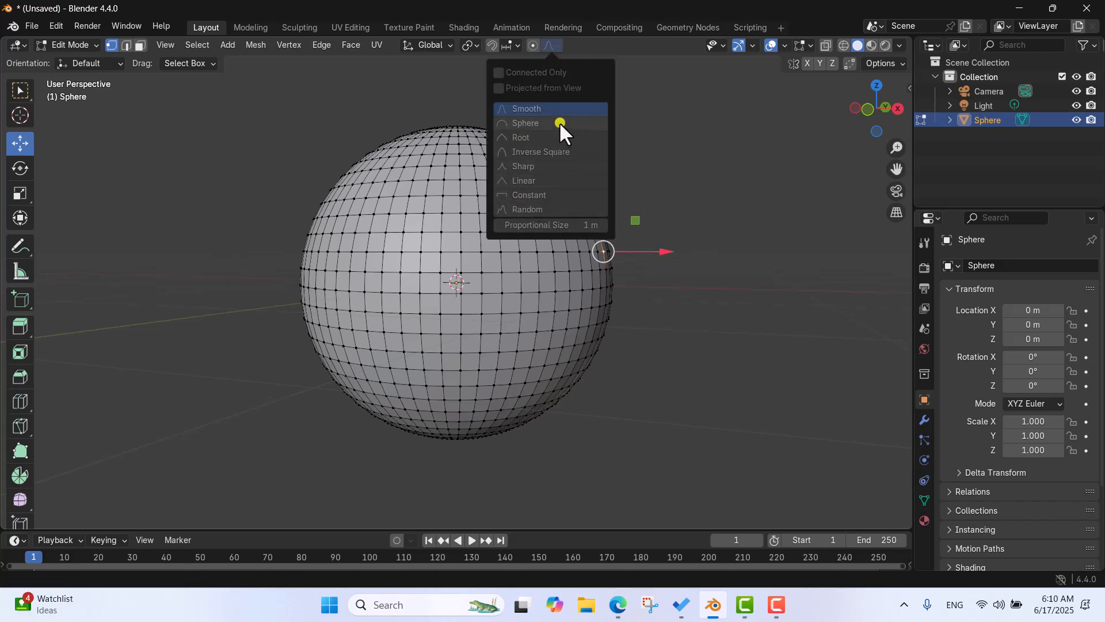
click(534, 44)
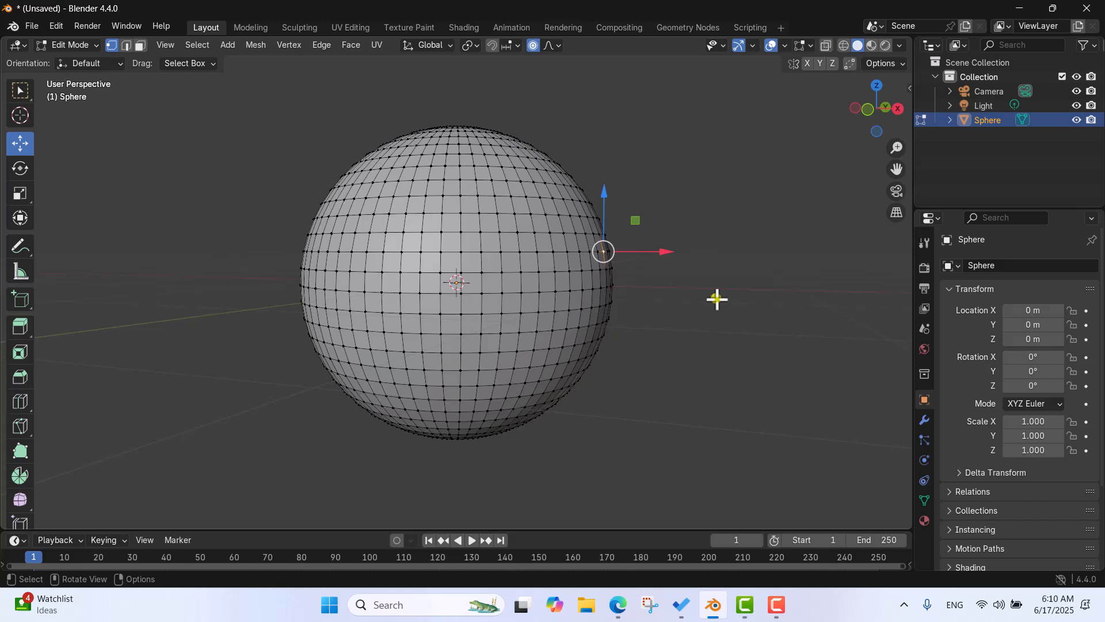
key(g)
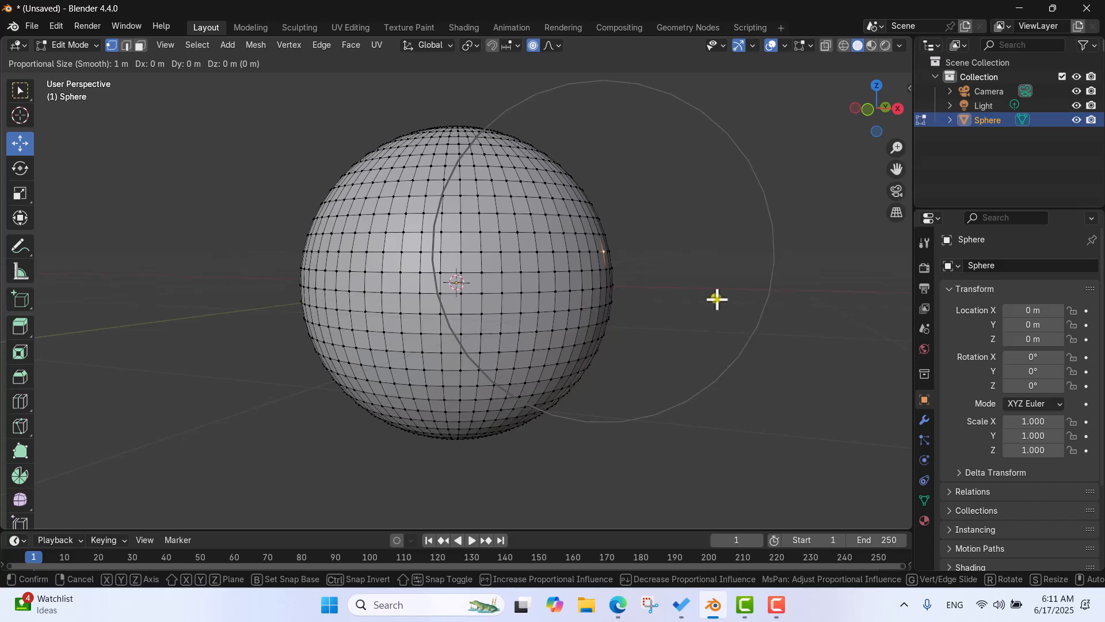
key(x)
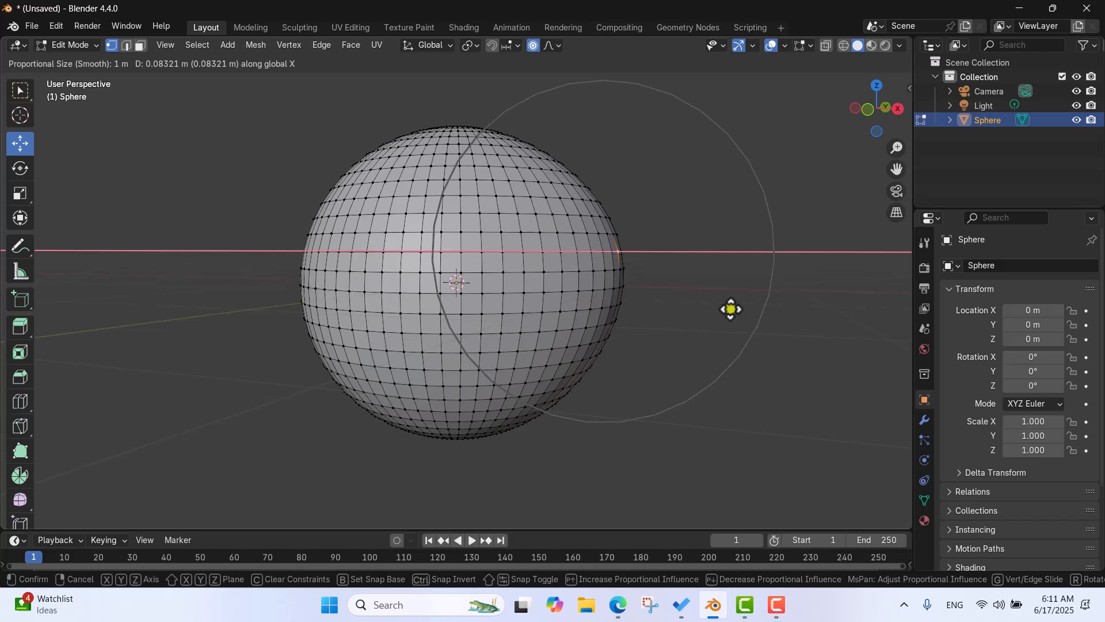
scroll(730, 310, up, 7)
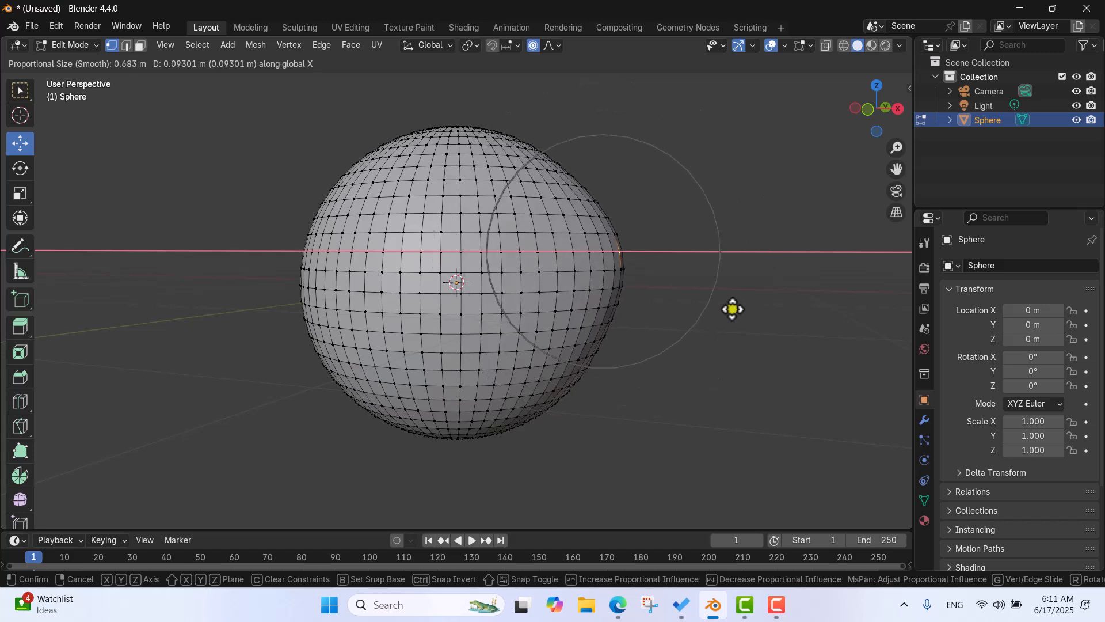
scroll(732, 309, up, 2)
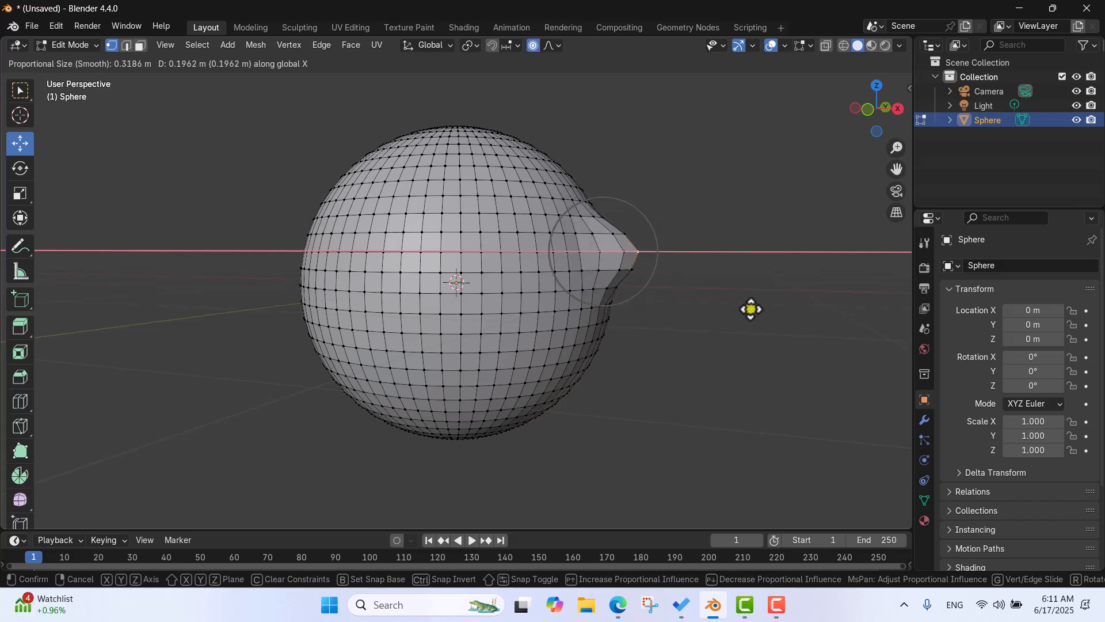
scroll(751, 309, down, 8)
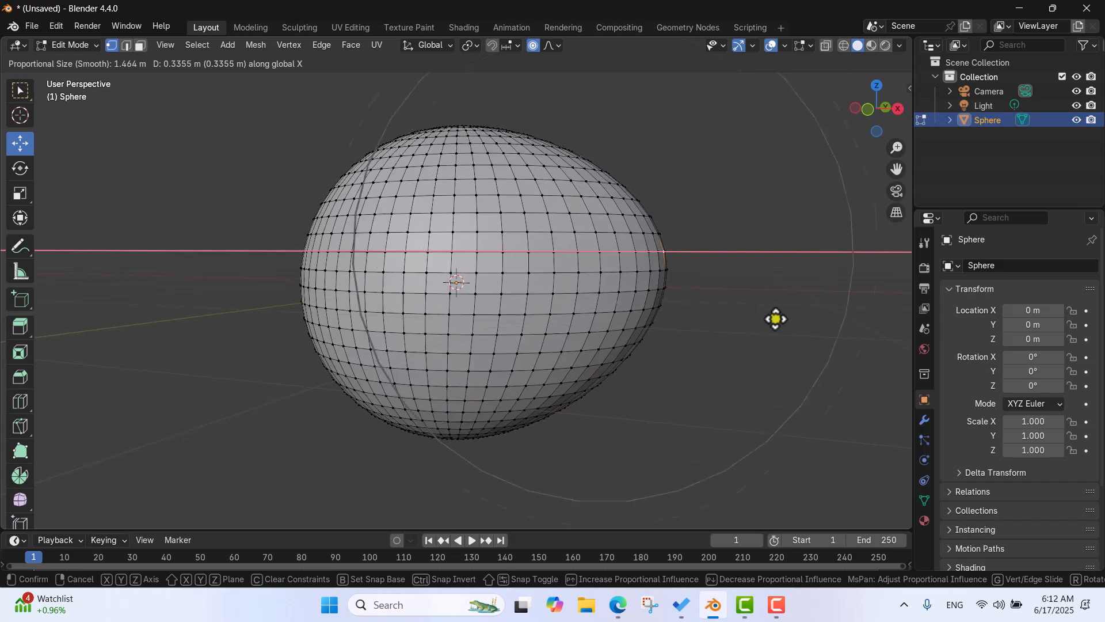
scroll(772, 320, up, 3)
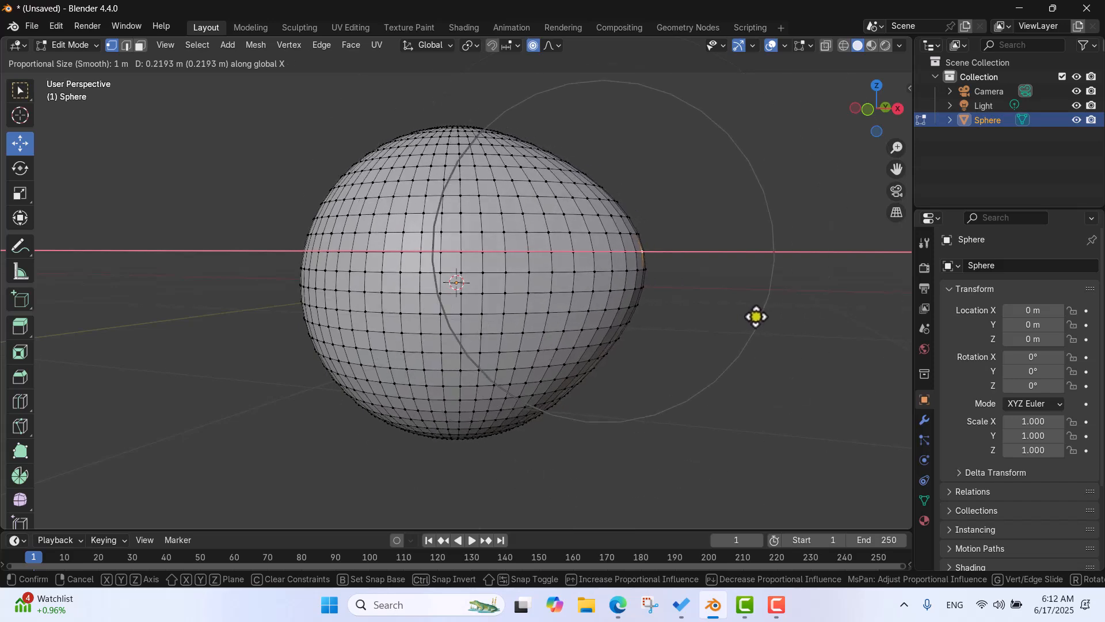
click(758, 316)
Clear the selection and select a single vertex on the opposite, negative X side of the sphere.
middle_drag(808, 244, 751, 218)
click(722, 249)
scroll(576, 248, down, 4)
middle_drag(572, 247, 702, 285)
scroll(562, 313, up, 2)
scroll(560, 313, up, 1)
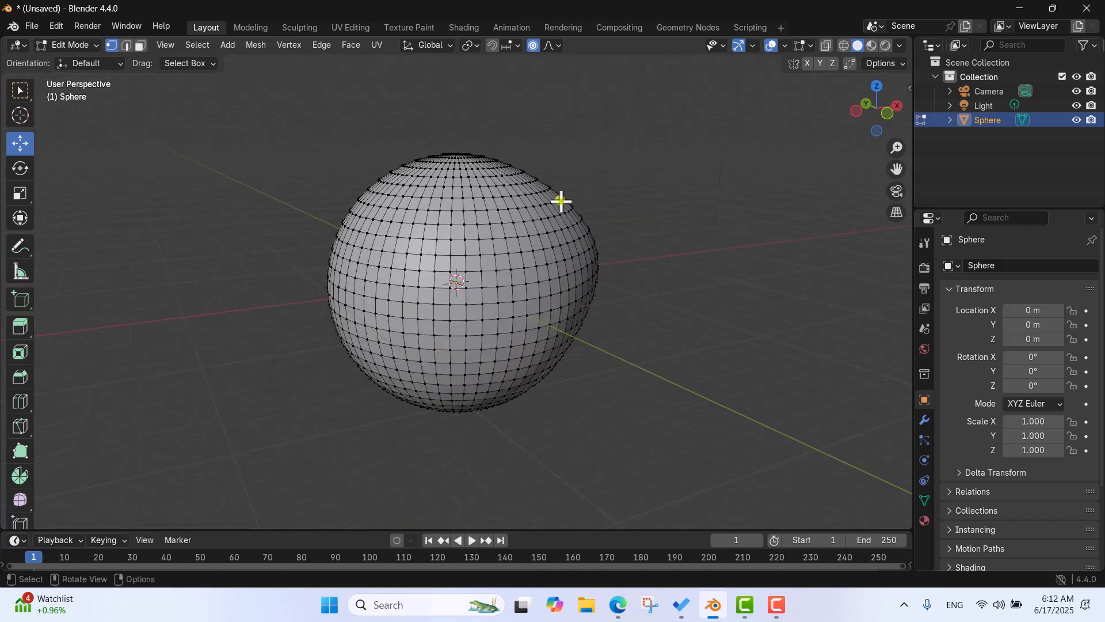
middle_drag(659, 254, 609, 278)
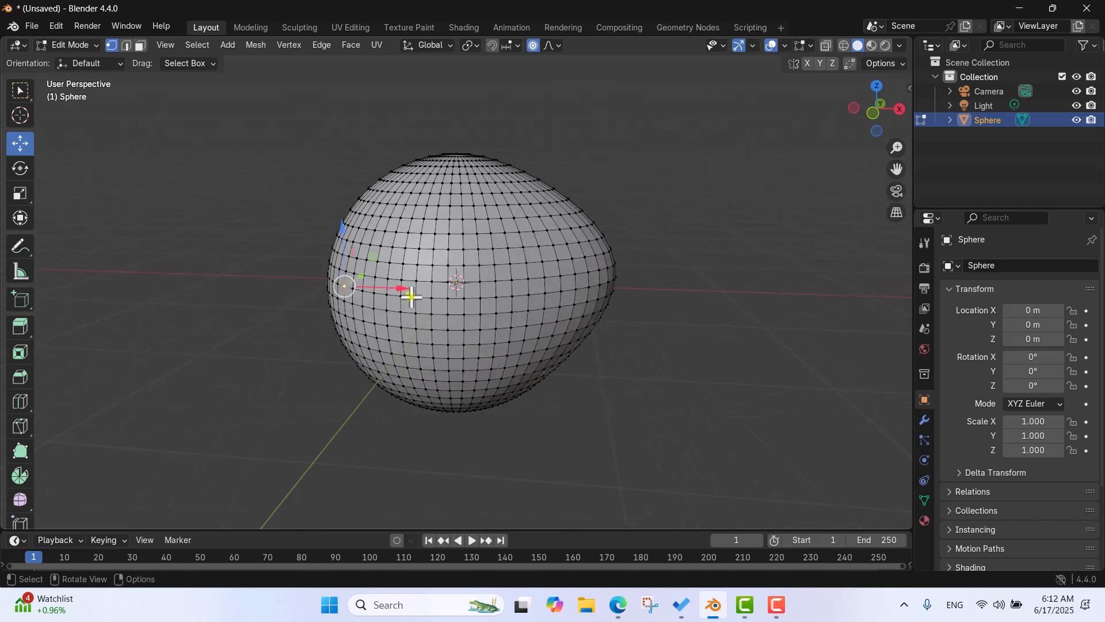
Try to move the selected vertex outward about 0.15 m with proportional editing on, and undo the move.
key(g)
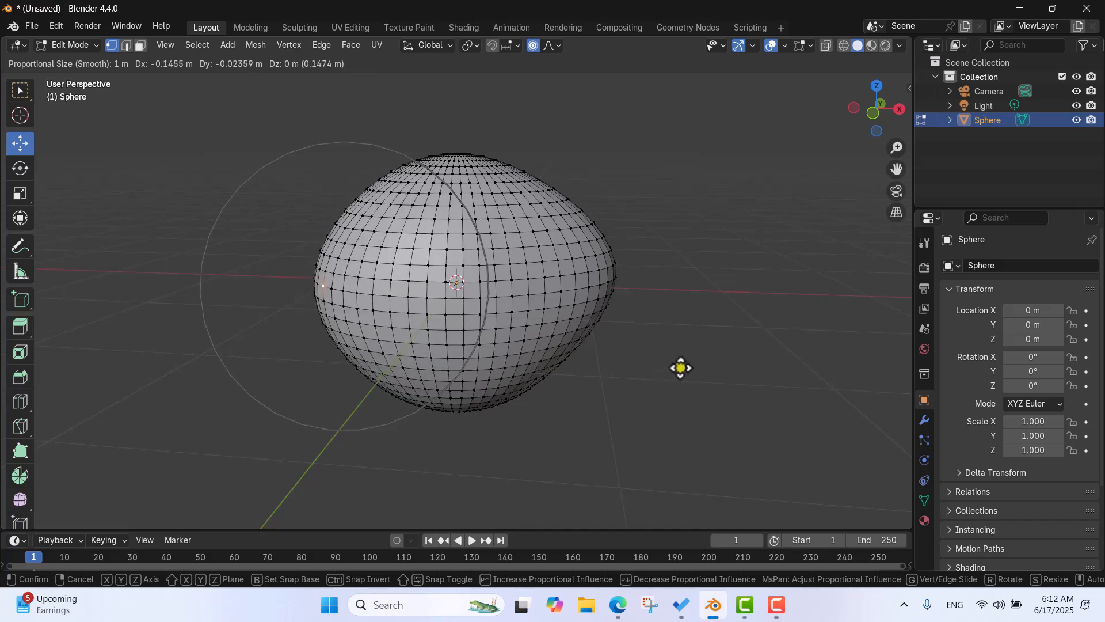
click(681, 368)
key(ctrl+z)
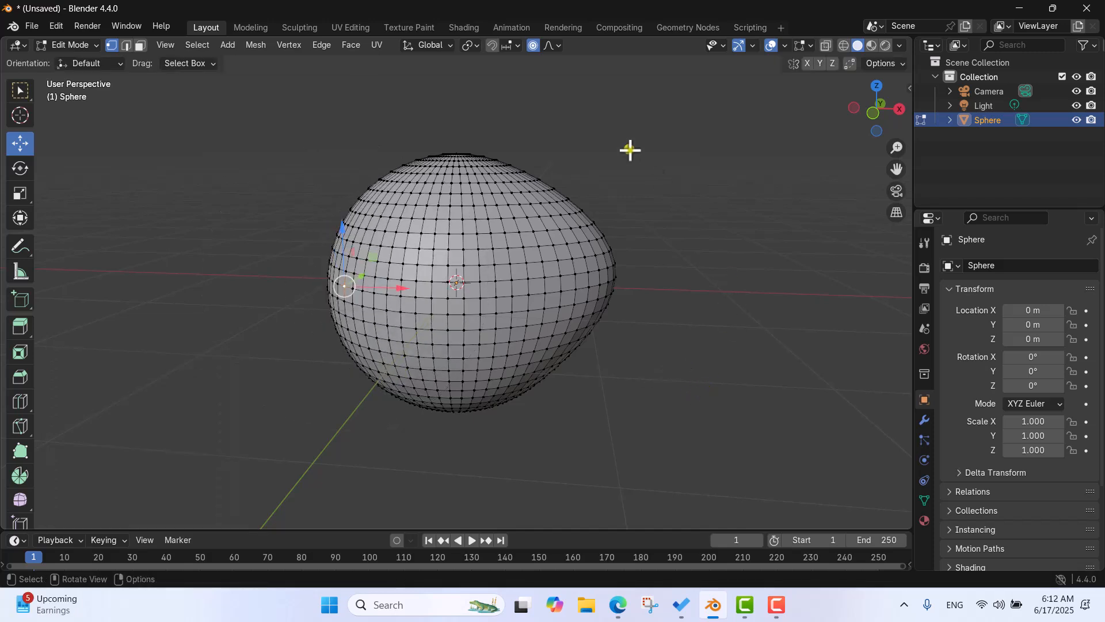
Turn off proportional editing and try moving the selected vertex freely.
click(534, 46)
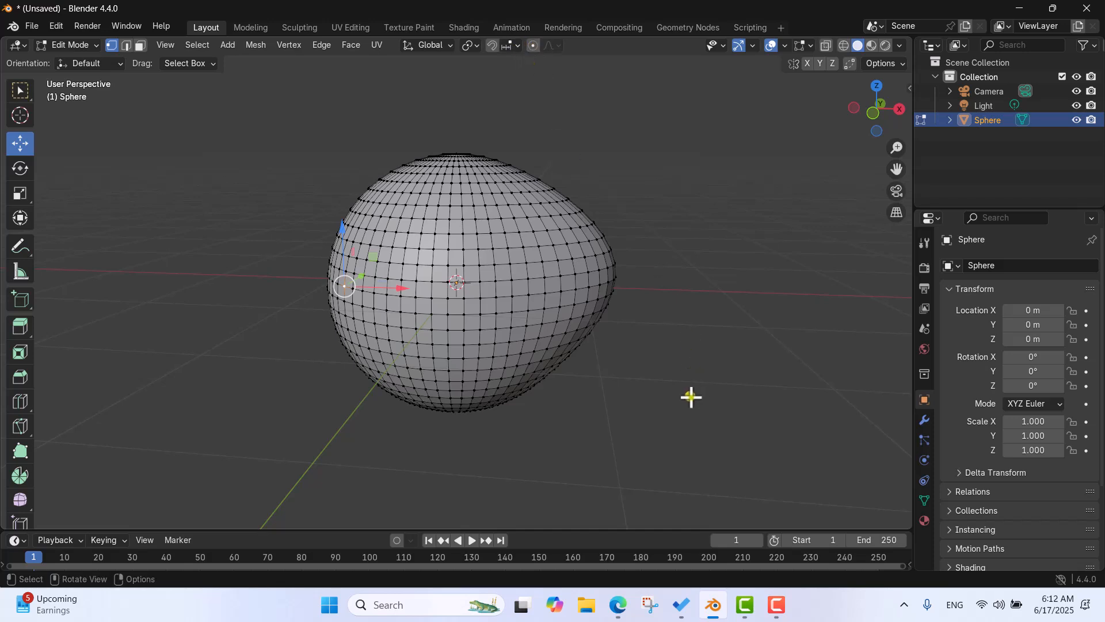
key(g)
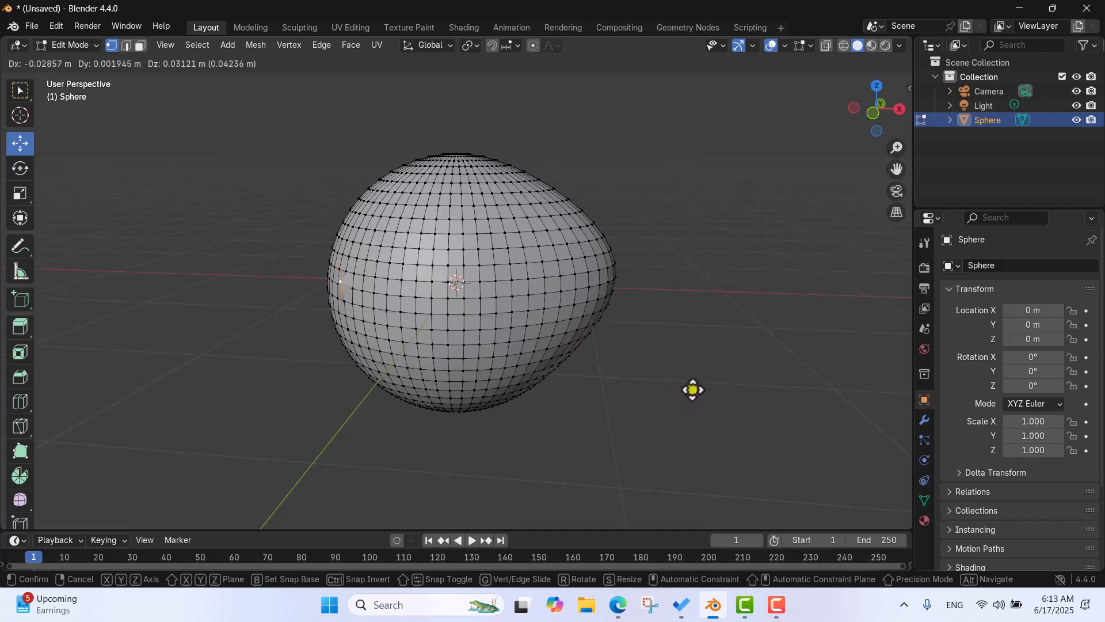
click(706, 390)
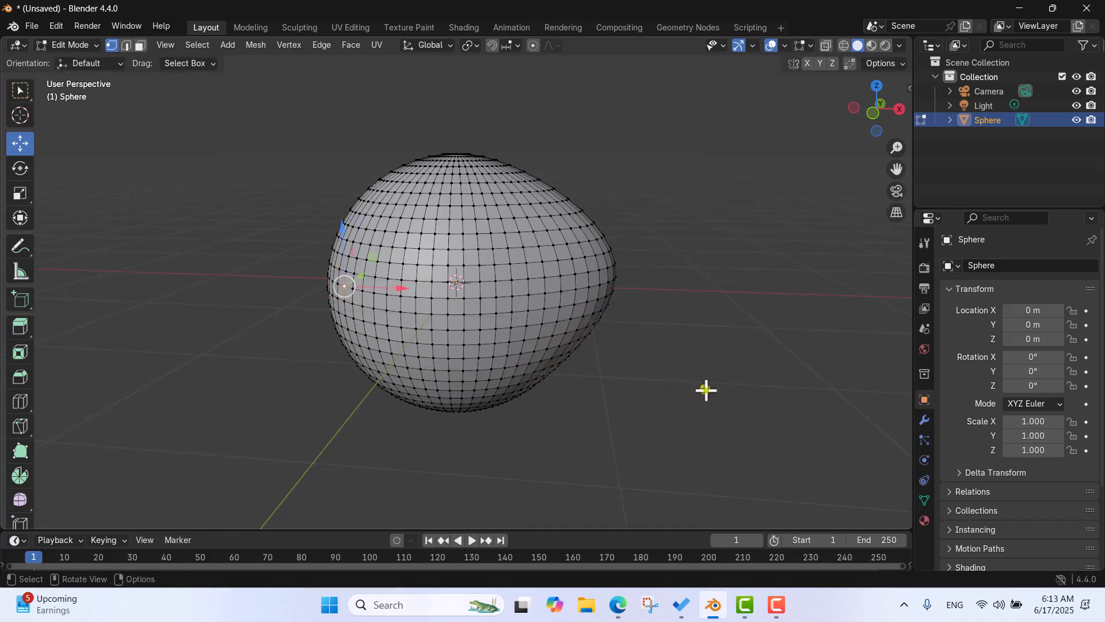
Return to Object Mode and delete the deformed sphere.
key(ctrl+z)
middle_drag(706, 334, 631, 356)
scroll(577, 313, up, 3)
middle_drag(577, 310, 627, 298)
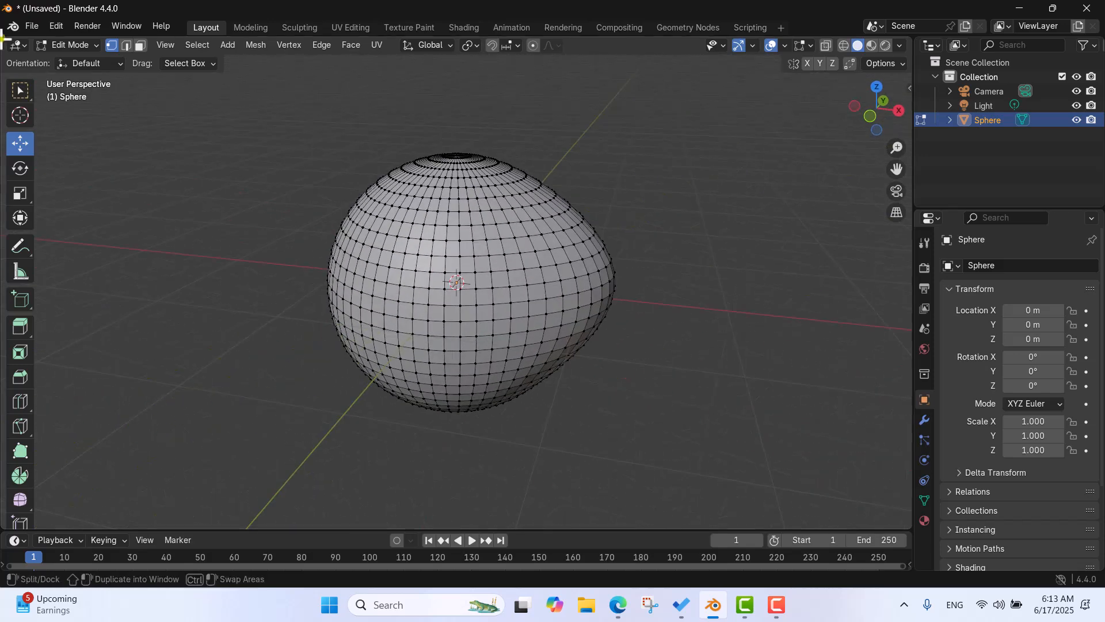
click(67, 46)
click(67, 65)
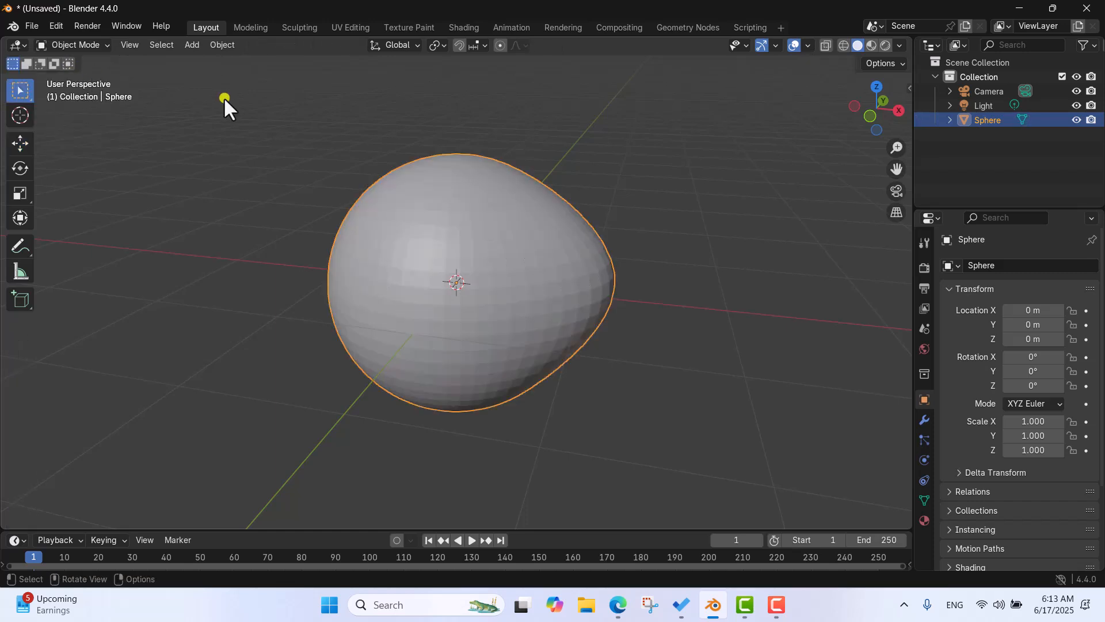
click(476, 116)
click(501, 237)
key(Delete)
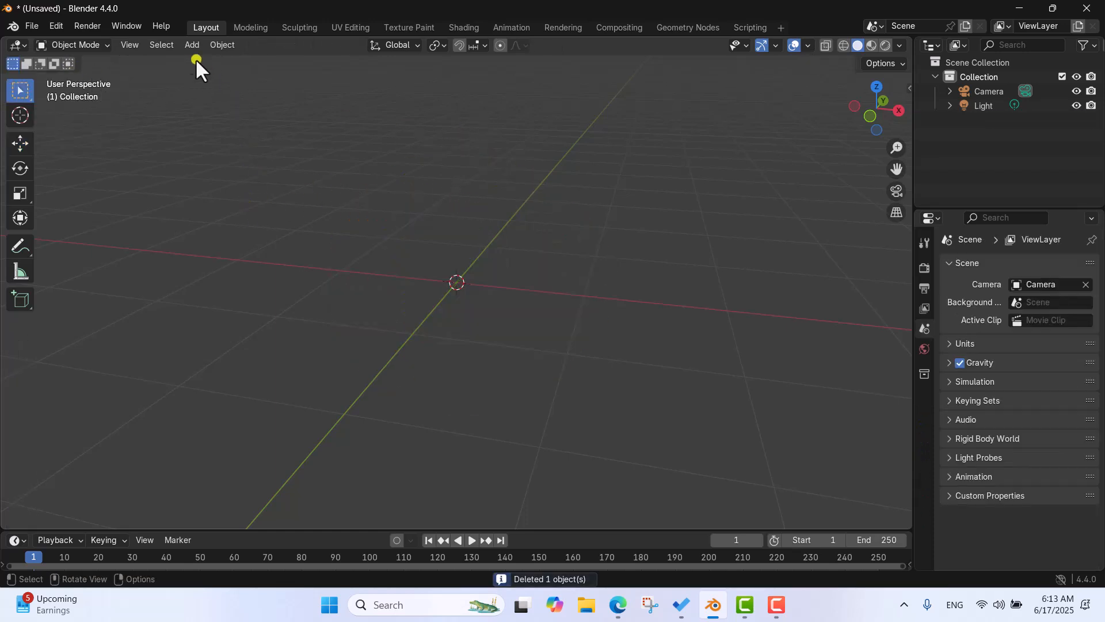
Add a plane mesh at the world origin and enter Edit Mode on it.
click(188, 43)
mouse_move(196, 60)
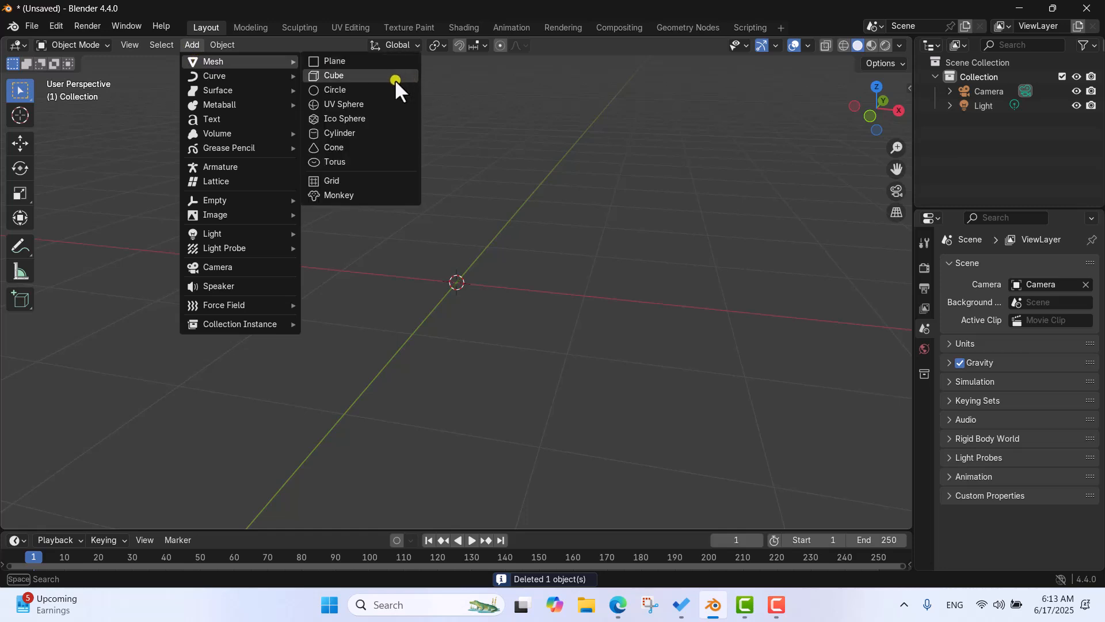
click(371, 61)
middle_drag(572, 256, 580, 295)
click(496, 129)
click(88, 46)
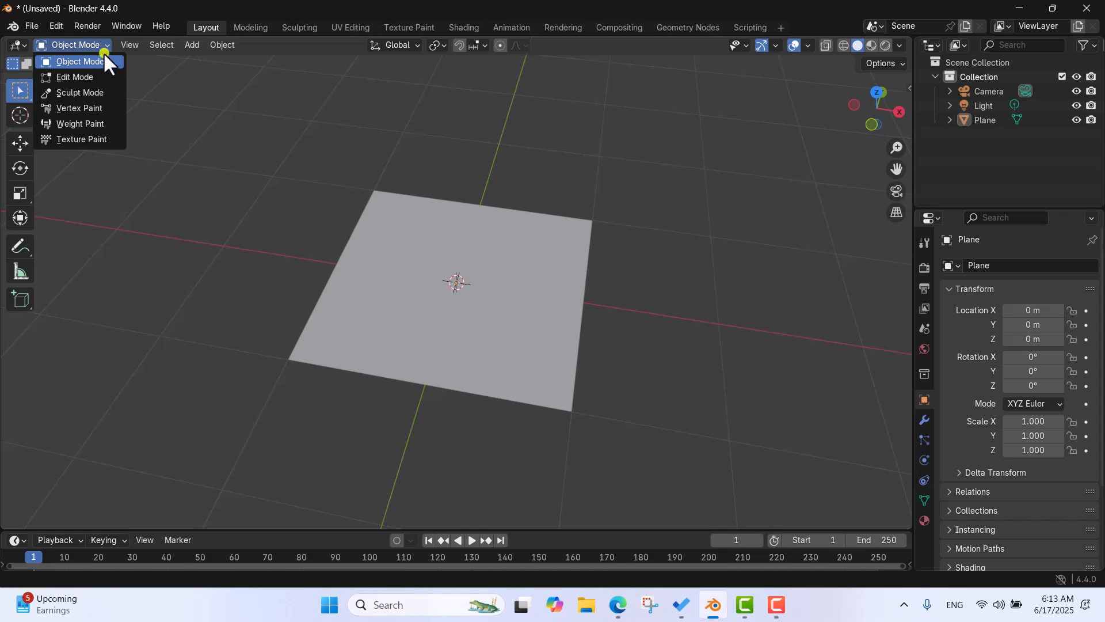
click(80, 77)
Add seven loop cuts running along Y across the plane and slide them with an edge slide factor of -1.
key(ctrl)
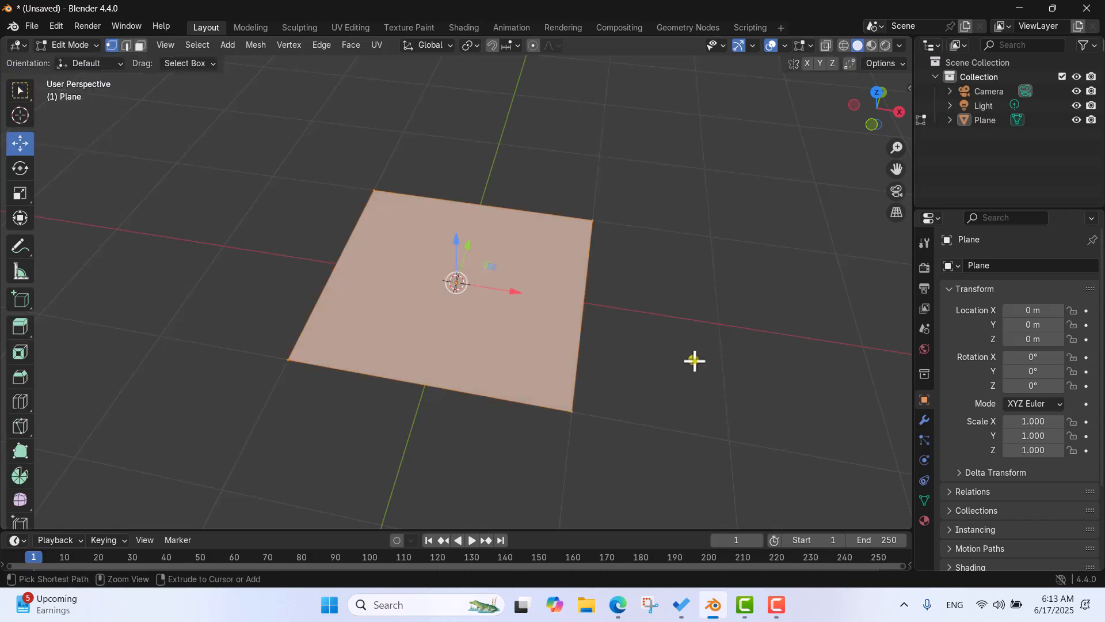
key(ctrl+r)
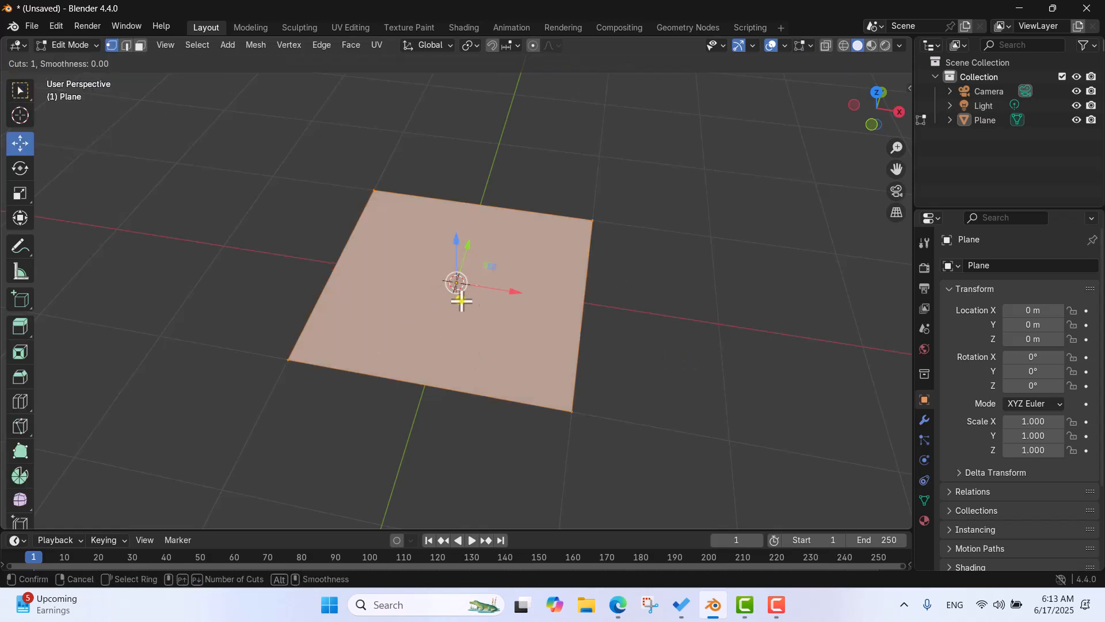
scroll(426, 377, up, 6)
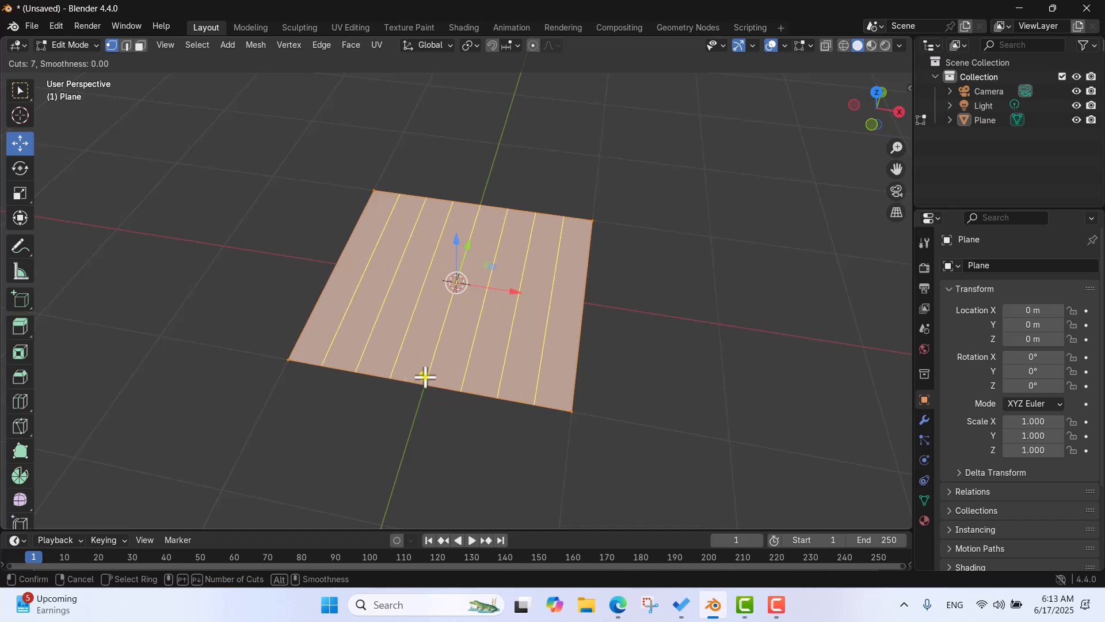
click(426, 377)
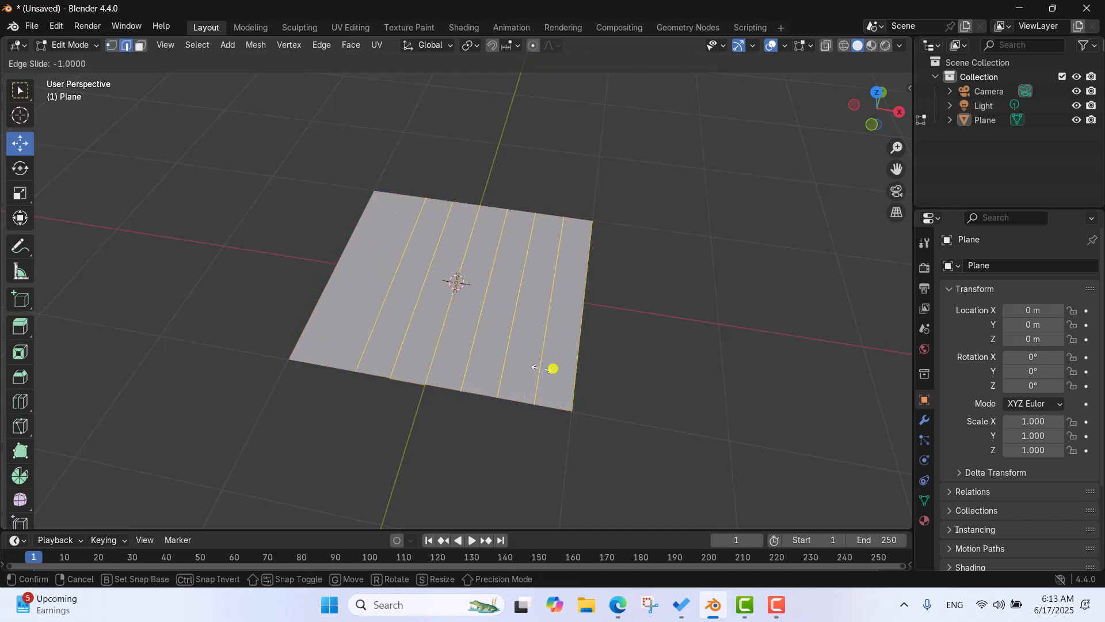
click(665, 364)
middle_drag(665, 365, 646, 383)
Add a single centred loop cut in the wide strip at the plane's negative X side, and clear the selection.
click(340, 444)
key(ctrl+r)
click(347, 347)
right_click(347, 347)
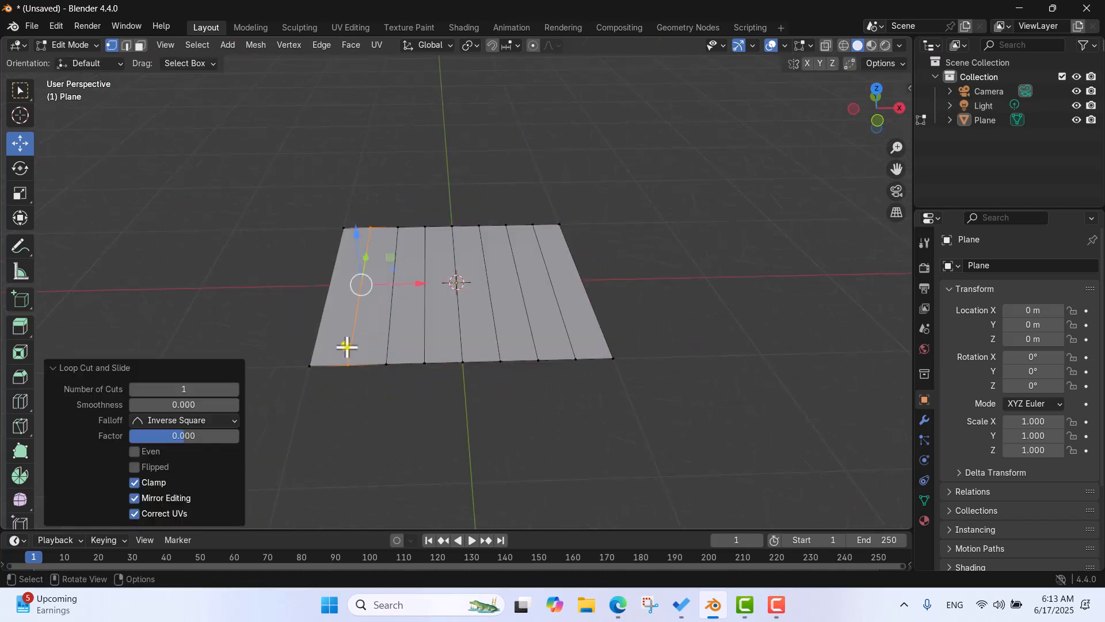
click(462, 452)
Add seven evenly spaced loop cuts running along X across the plane, without sliding them, and clear the selection.
middle_drag(462, 452, 587, 343)
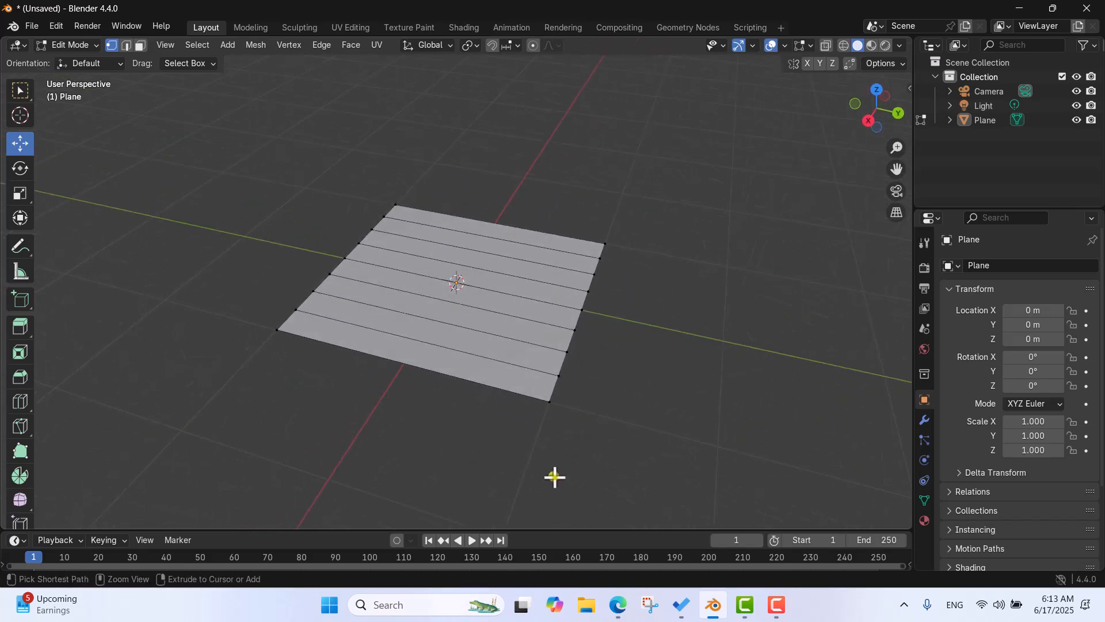
key(ctrl+r)
scroll(503, 322, up, 4)
scroll(503, 320, up, 2)
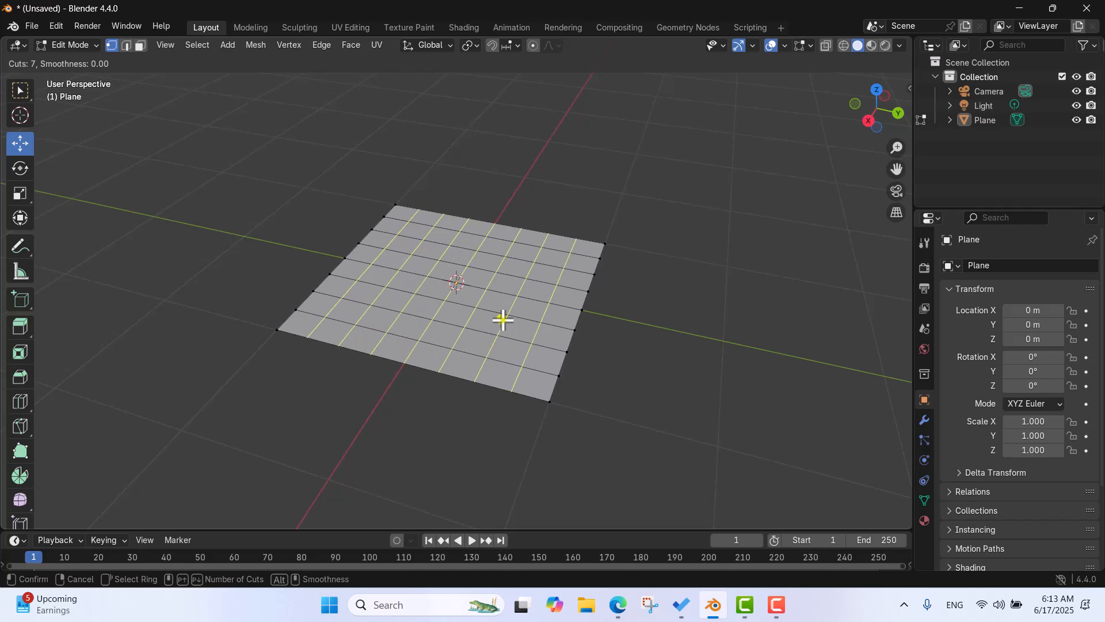
click(503, 320)
right_click(503, 320)
click(757, 226)
middle_drag(757, 226, 420, 281)
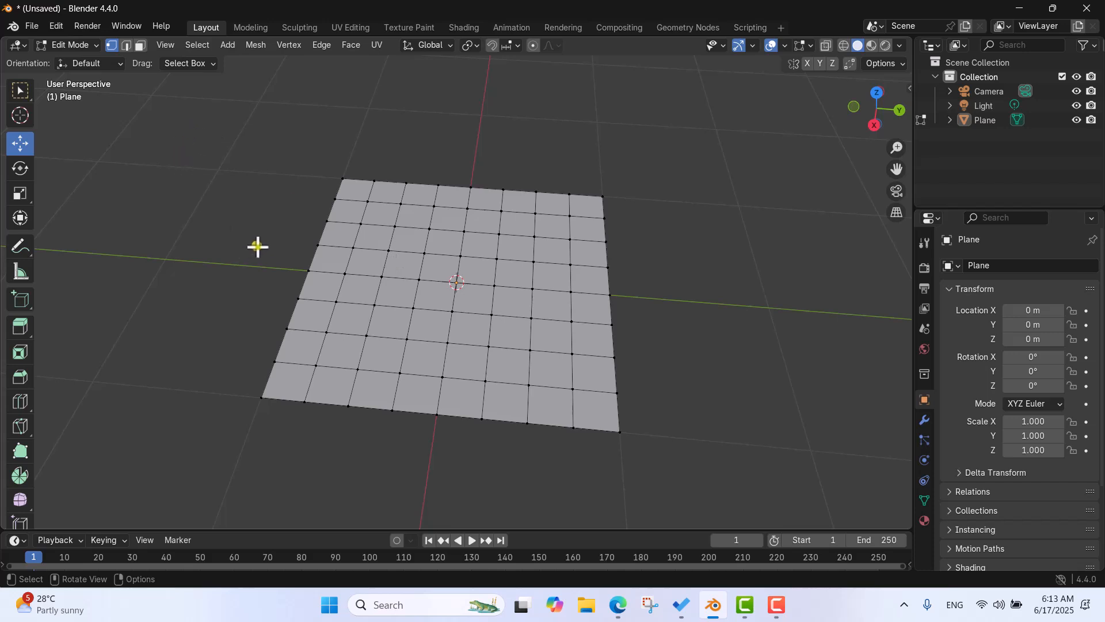
Subdivide the whole plane grid once with one cut, and clear the selection.
key(a)
right_click(258, 171)
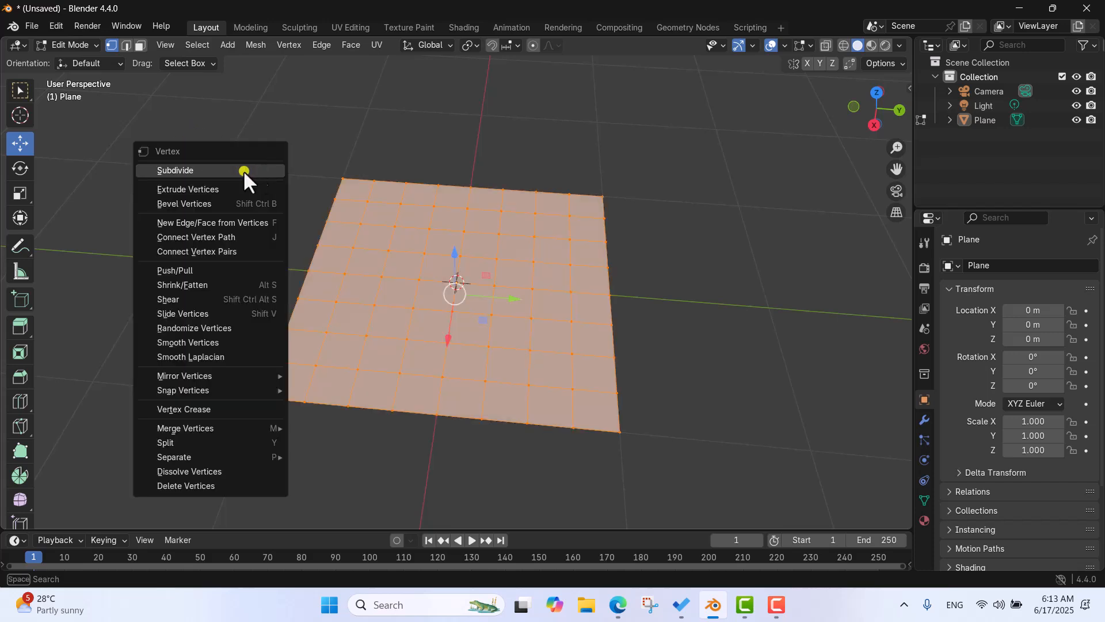
click(221, 171)
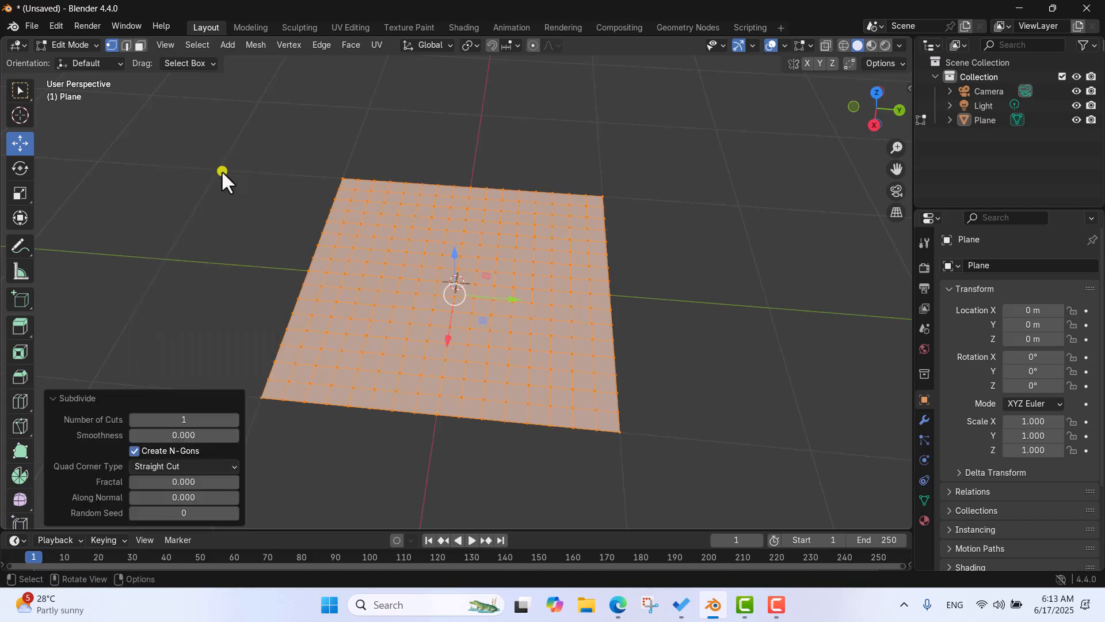
click(695, 229)
Select the single vertex at the centre of the subdivided plane.
middle_drag(651, 239, 470, 290)
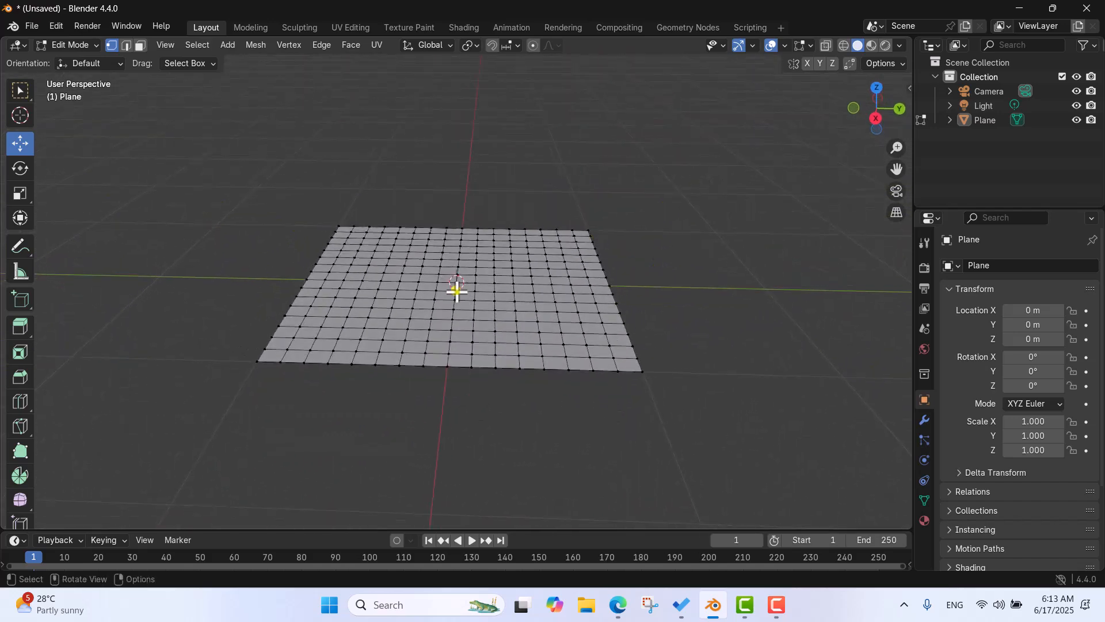
middle_drag(535, 191, 544, 164)
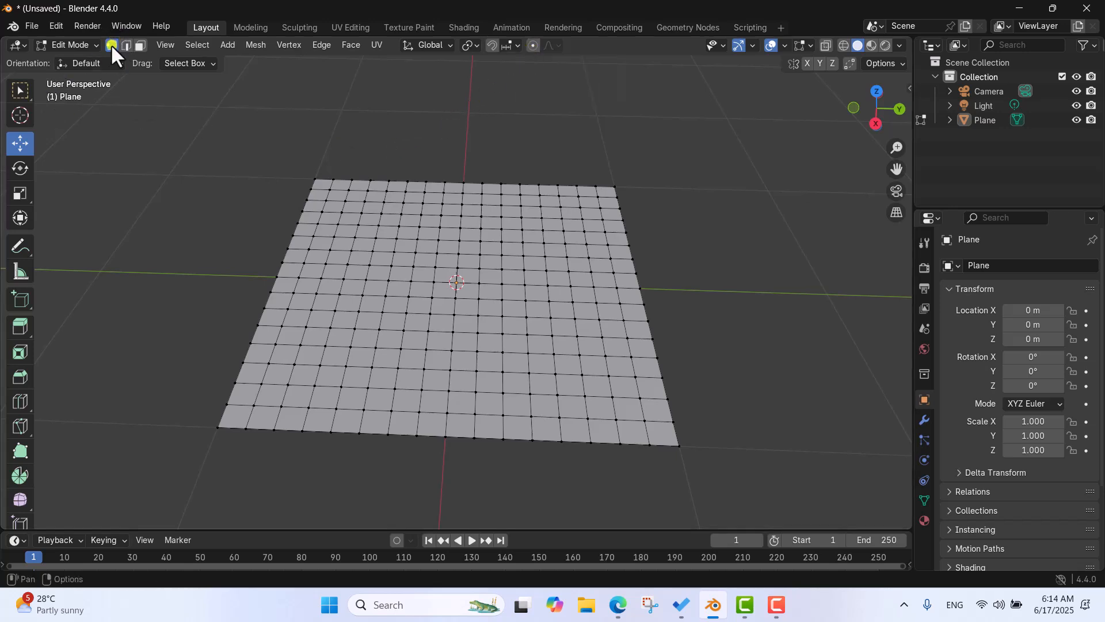
click(458, 282)
middle_drag(637, 249, 645, 217)
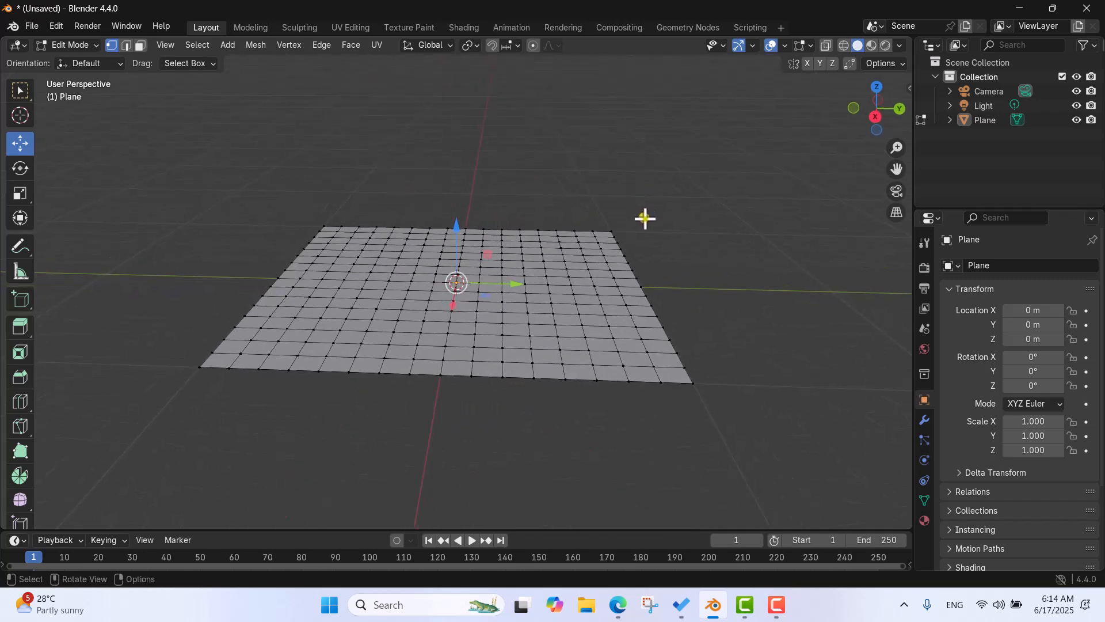
Try raising the centre vertex about 0.65 m along Z without proportional editing, and undo the move.
key(g)
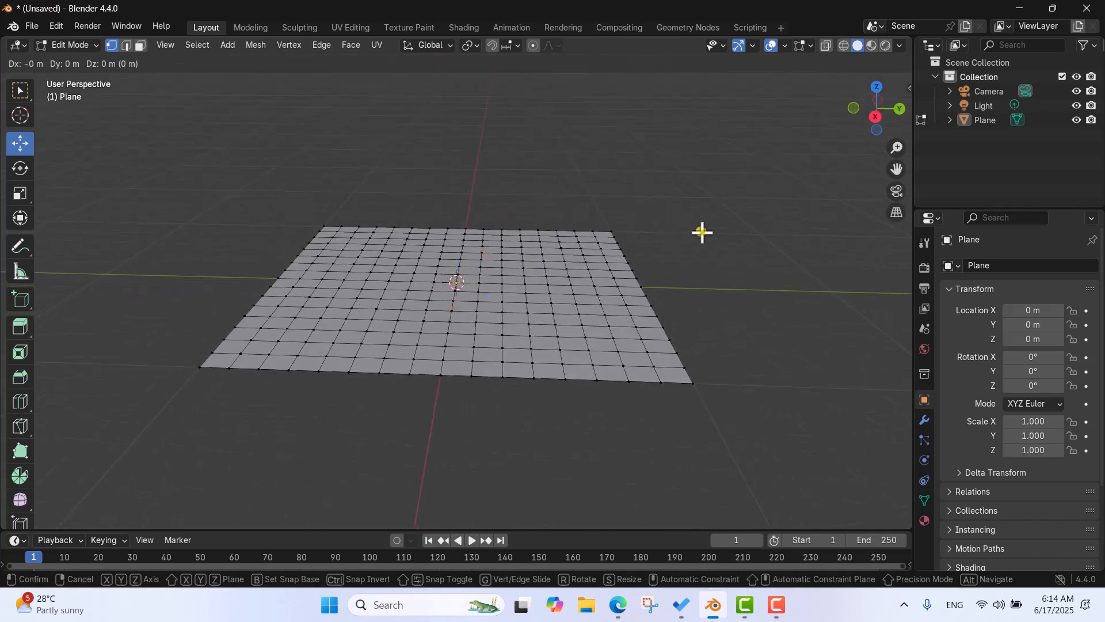
key(z)
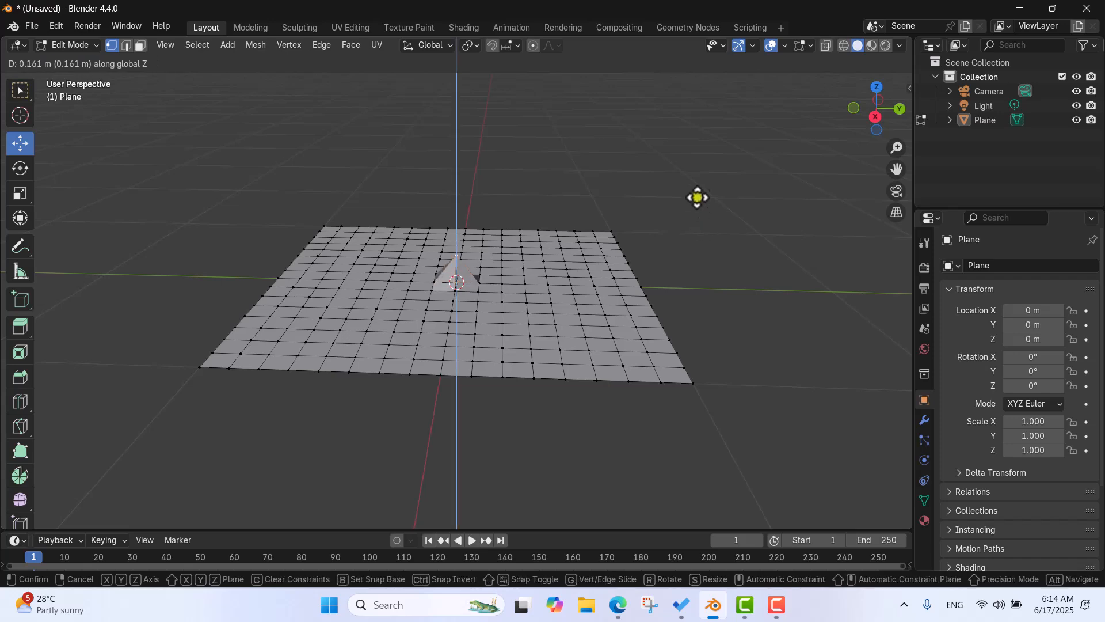
click(695, 114)
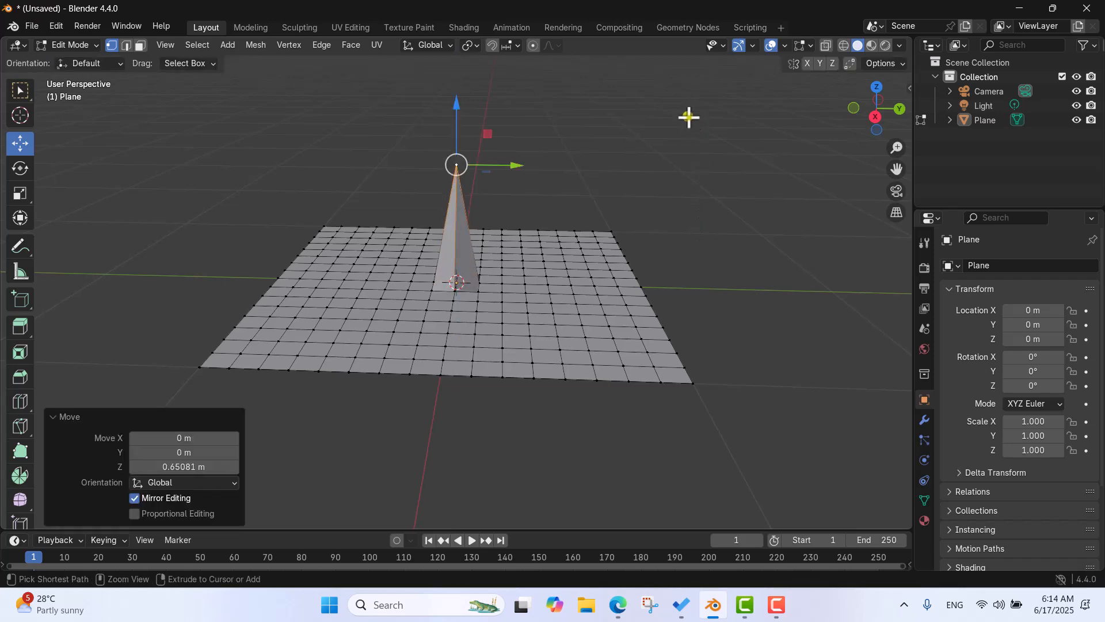
key(ctrl+z)
Turn on proportional editing and raise the centre vertex about 0.71 m along Z with a proportional size of about 0.51 m.
middle_drag(656, 184, 668, 175)
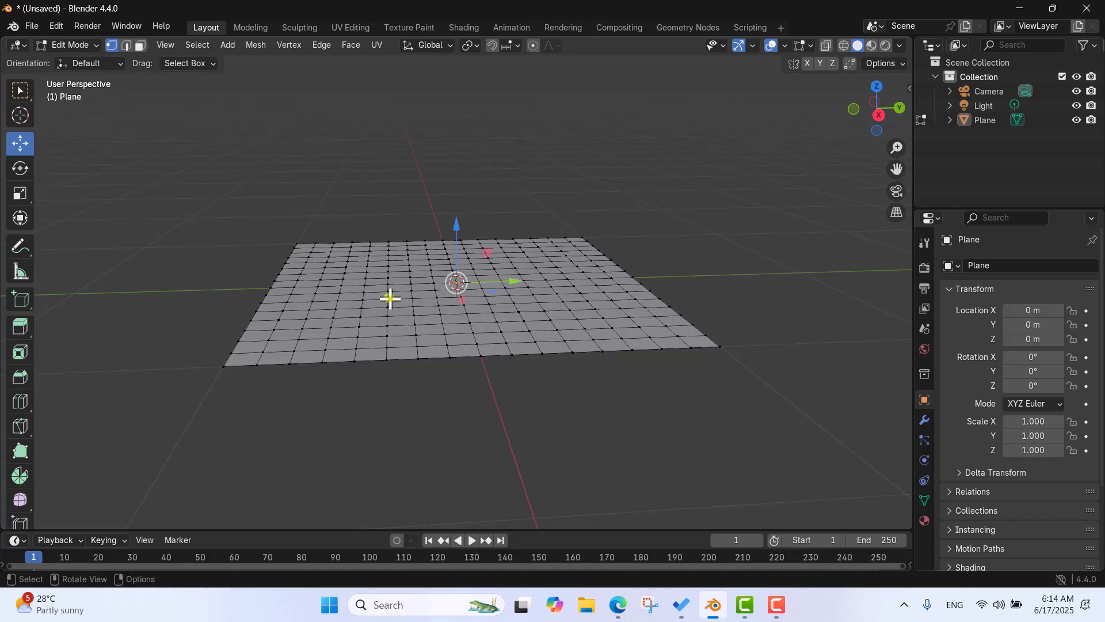
middle_drag(501, 246, 462, 198)
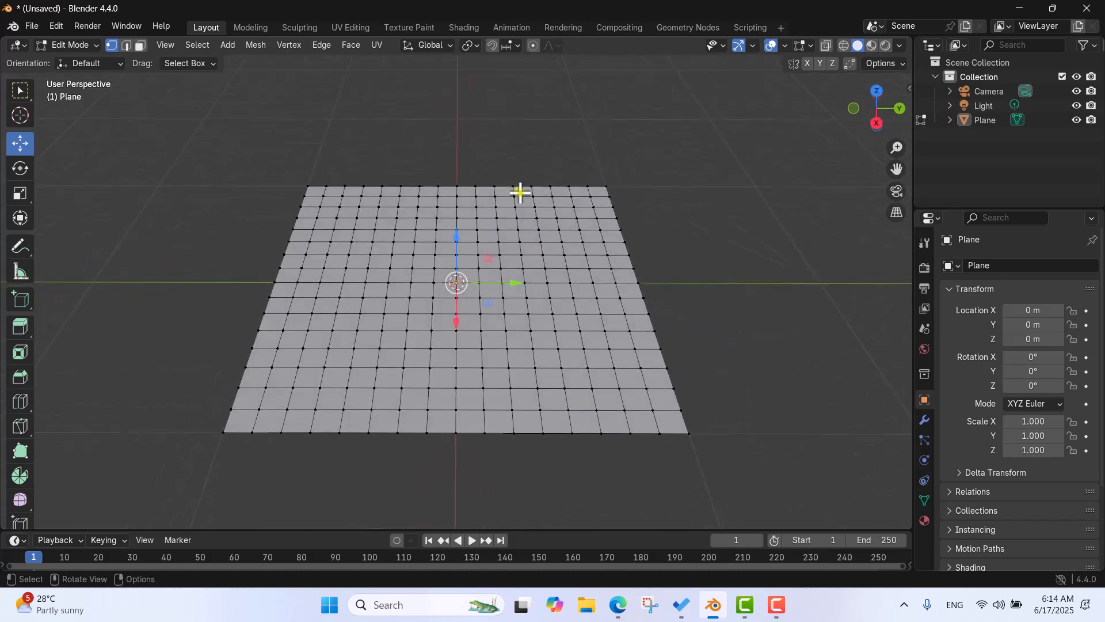
middle_drag(509, 361, 463, 317)
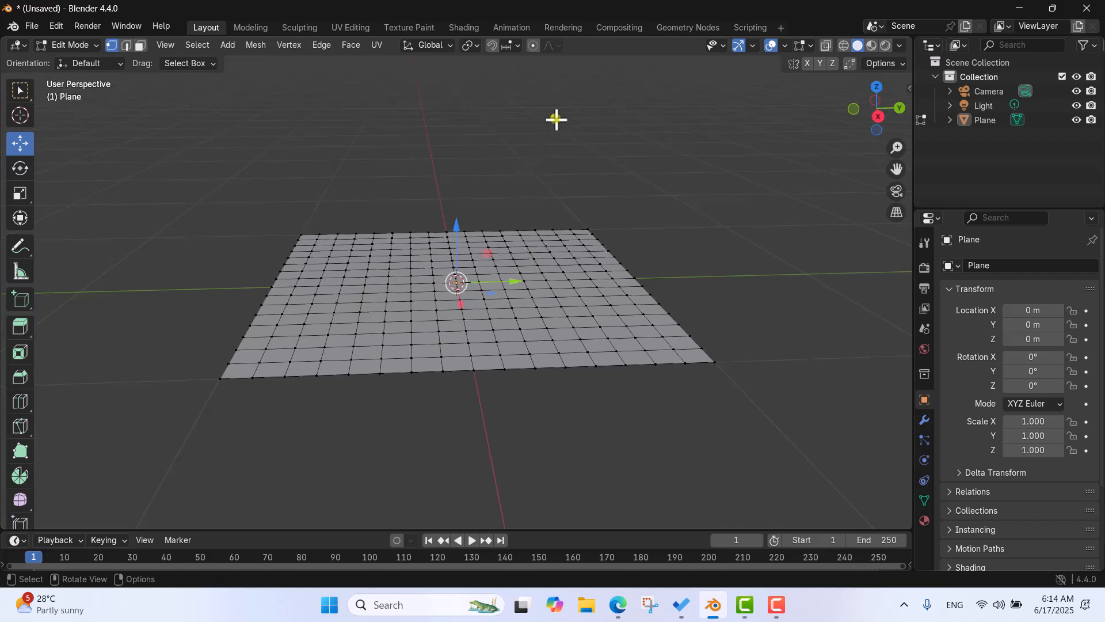
click(534, 46)
key(g)
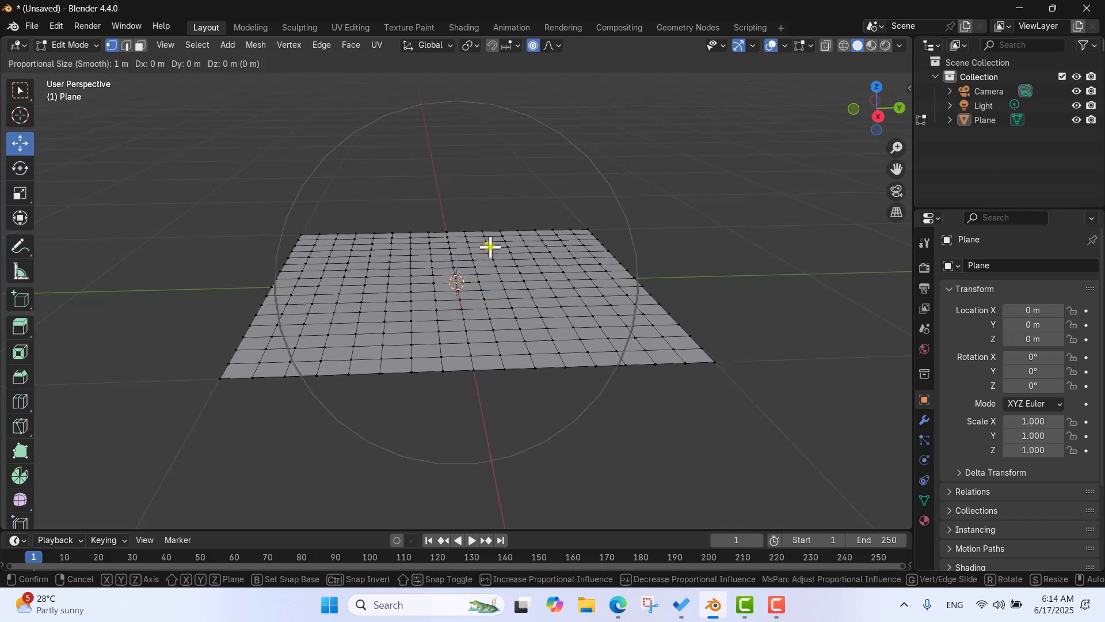
scroll(489, 246, up, 5)
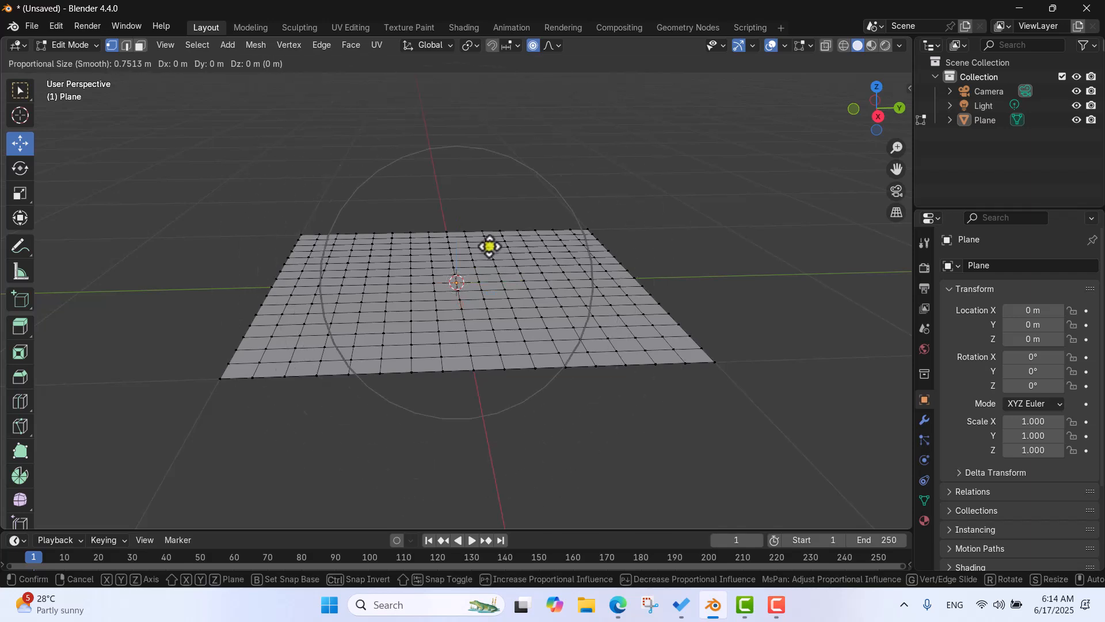
scroll(489, 247, up, 4)
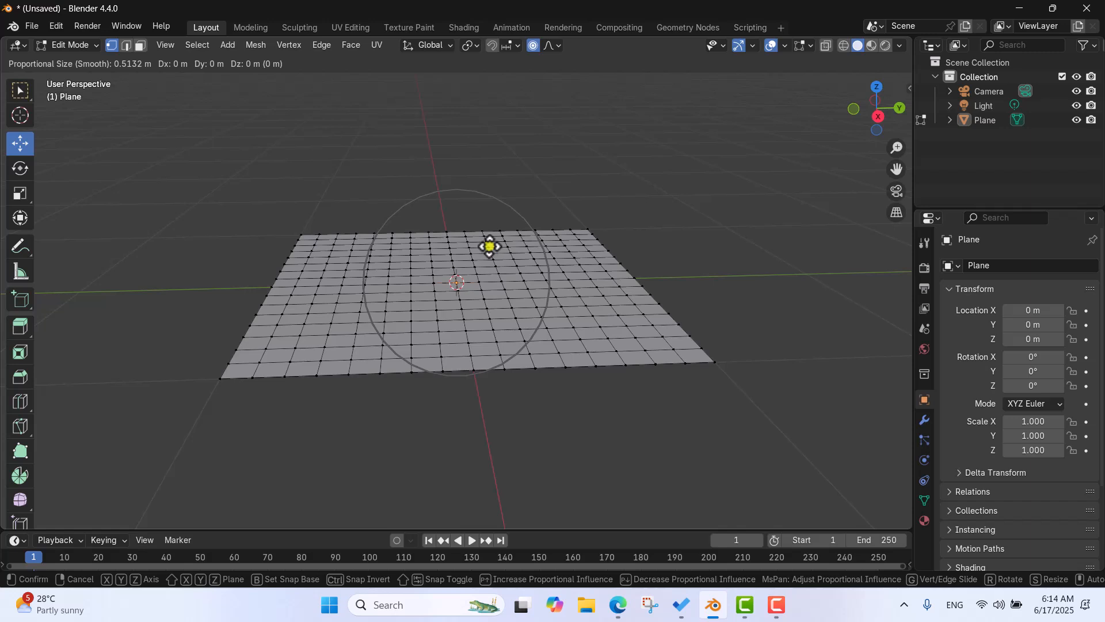
scroll(489, 247, up, 4)
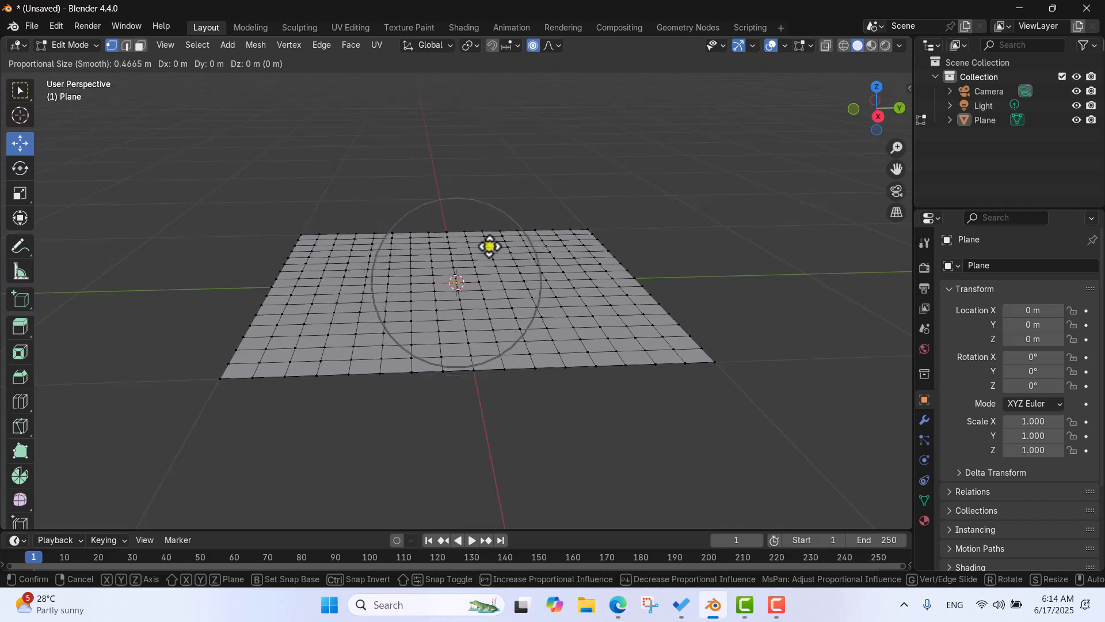
scroll(489, 246, down, 5)
scroll(489, 247, down, 1)
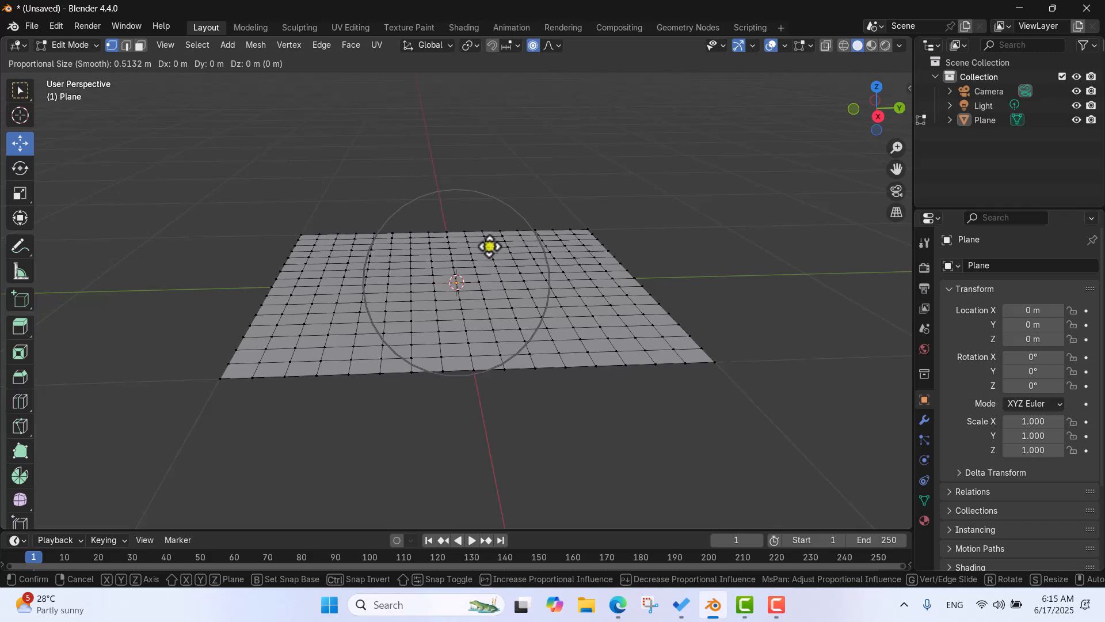
key(z)
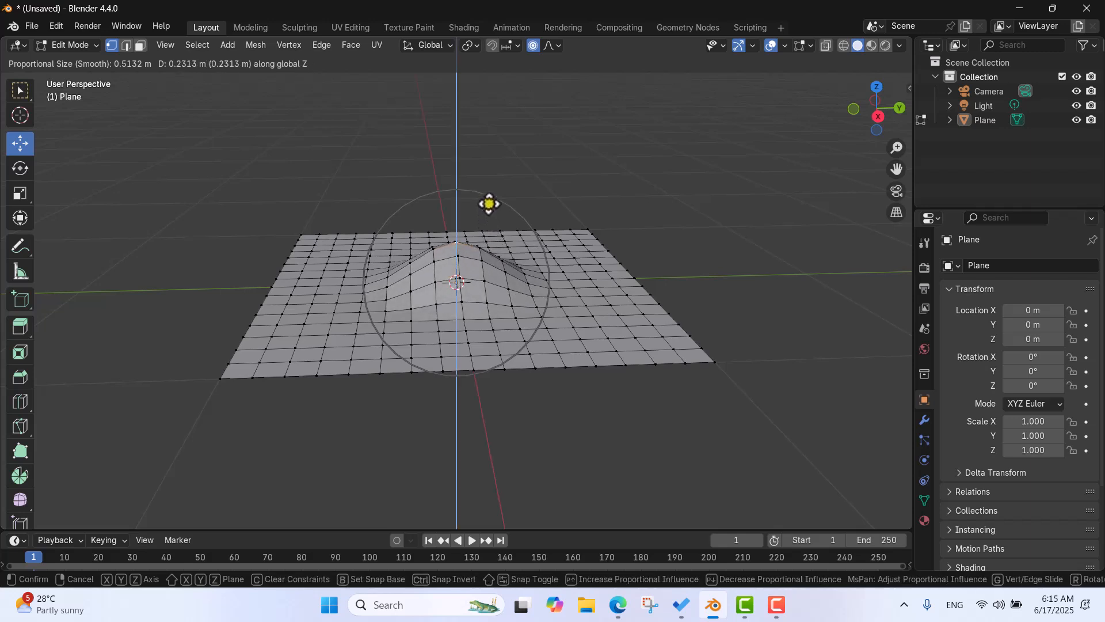
drag(487, 171, 489, 117)
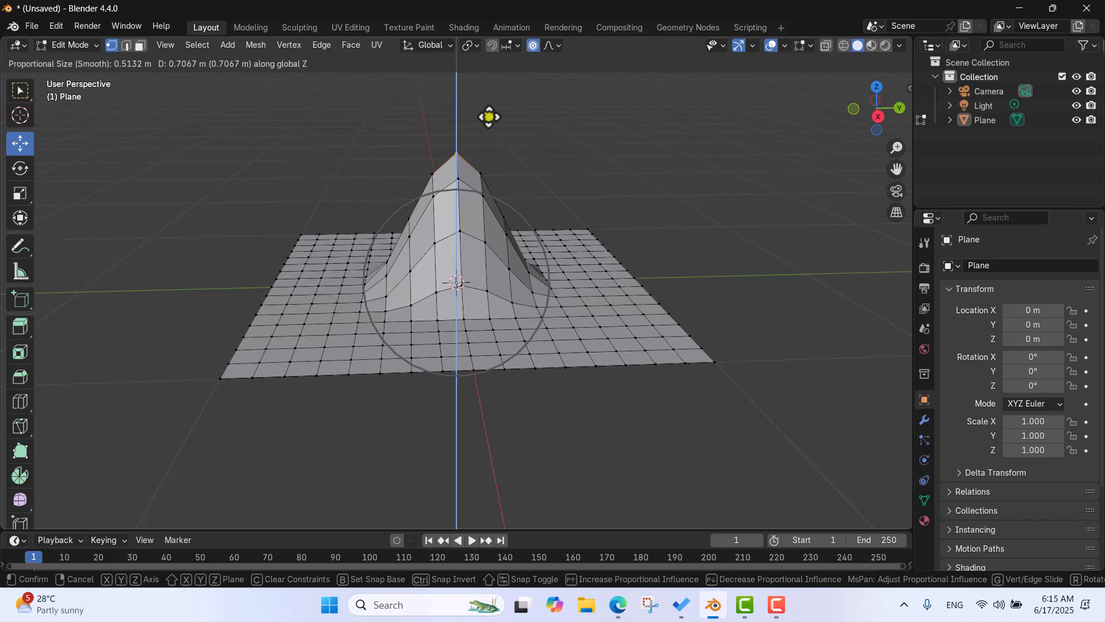
Enlarge the move's proportional size to 1.1 m to form a broad smooth hill, and confirm the move.
scroll(489, 117, down, 10)
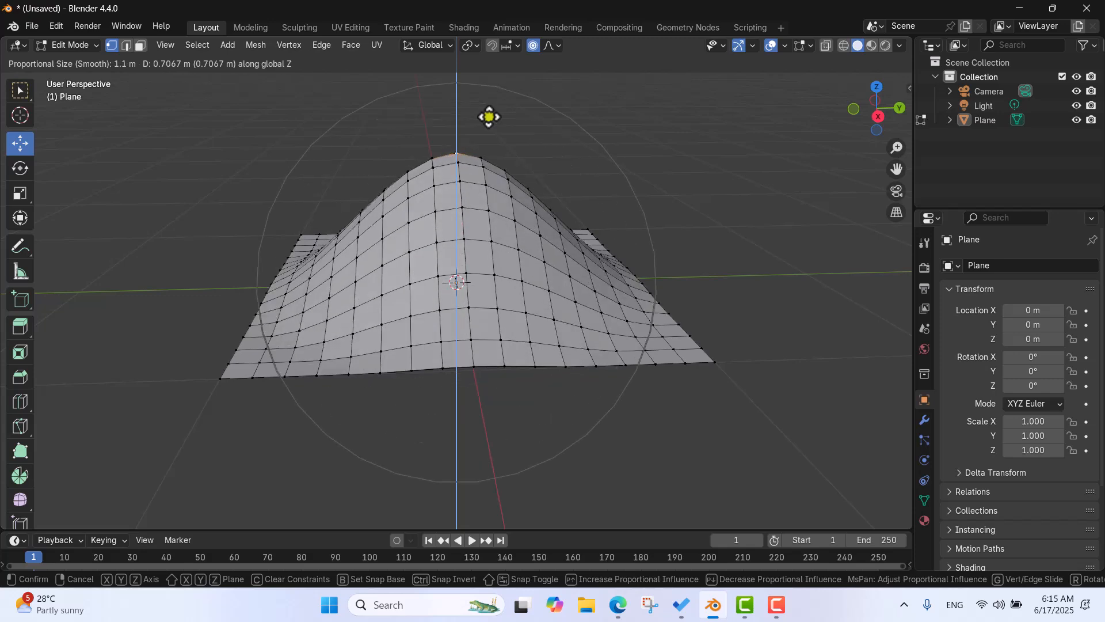
scroll(488, 117, down, 2)
scroll(489, 117, up, 4)
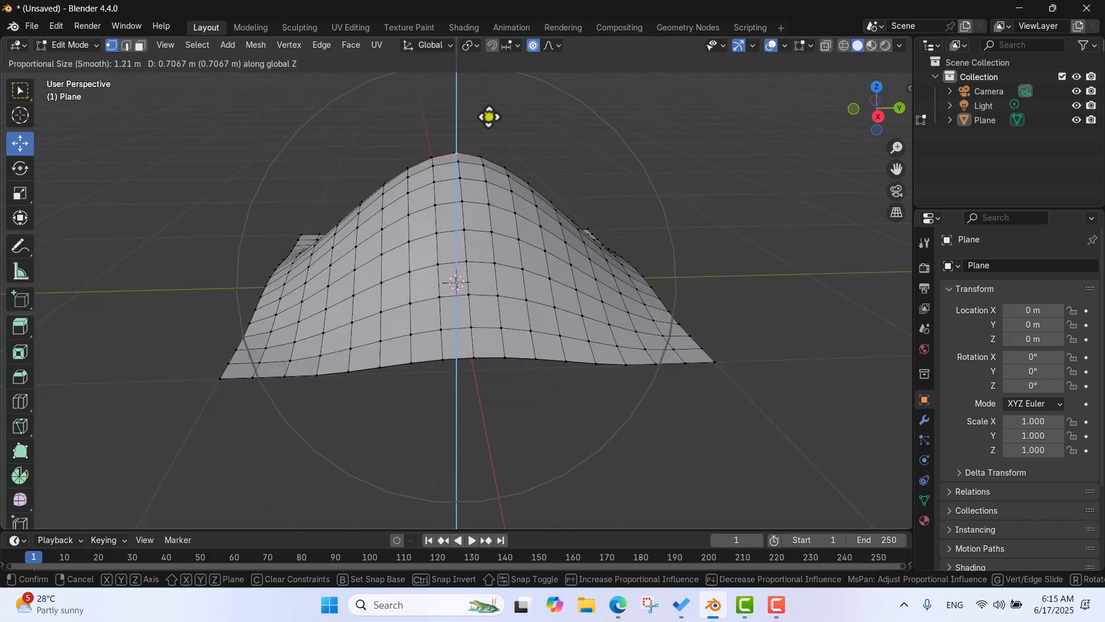
scroll(489, 117, down, 2)
scroll(489, 116, up, 4)
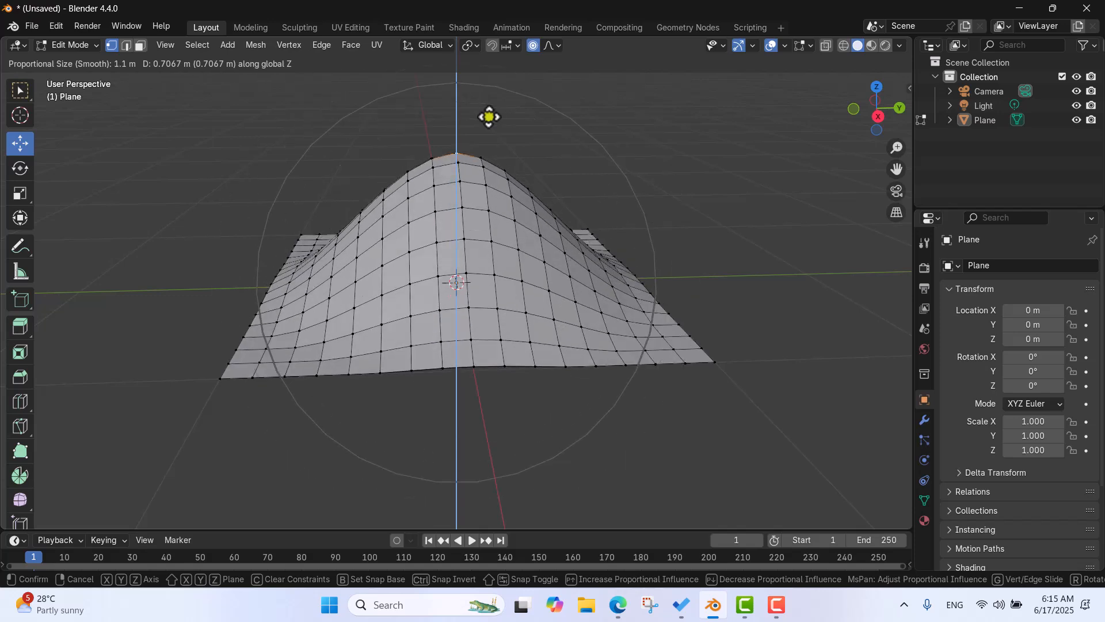
scroll(489, 117, down, 2)
click(489, 117)
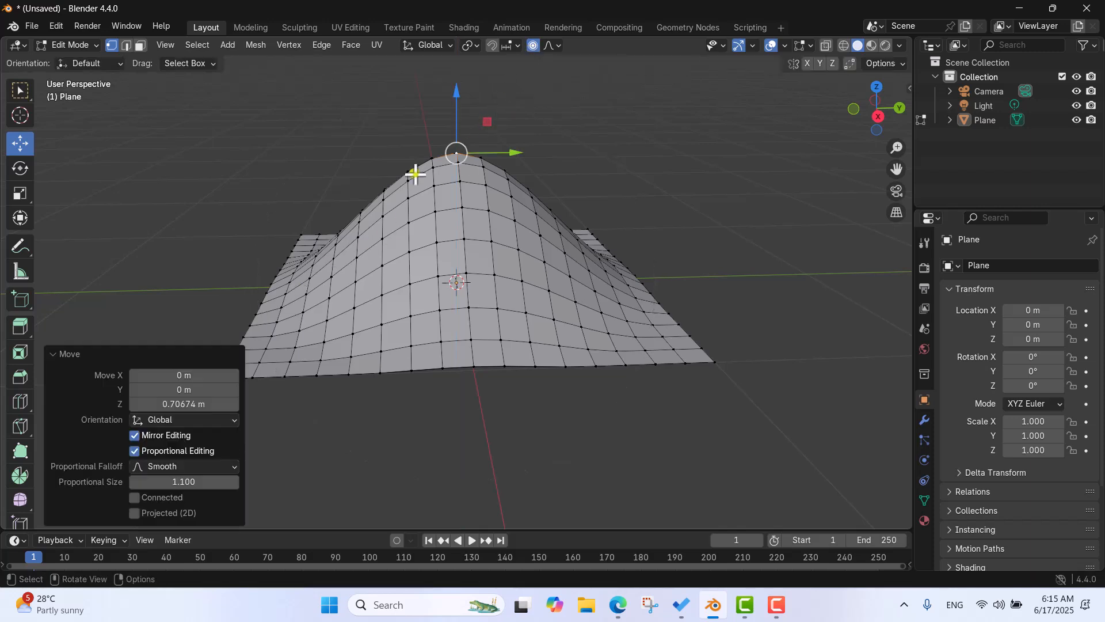
Try lowering the hill's peak vertex about 1.32 m along Z with Smooth falloff and a proportional size of about 2.36 m, and undo the move.
middle_drag(668, 247, 611, 220)
scroll(618, 189, down, 2)
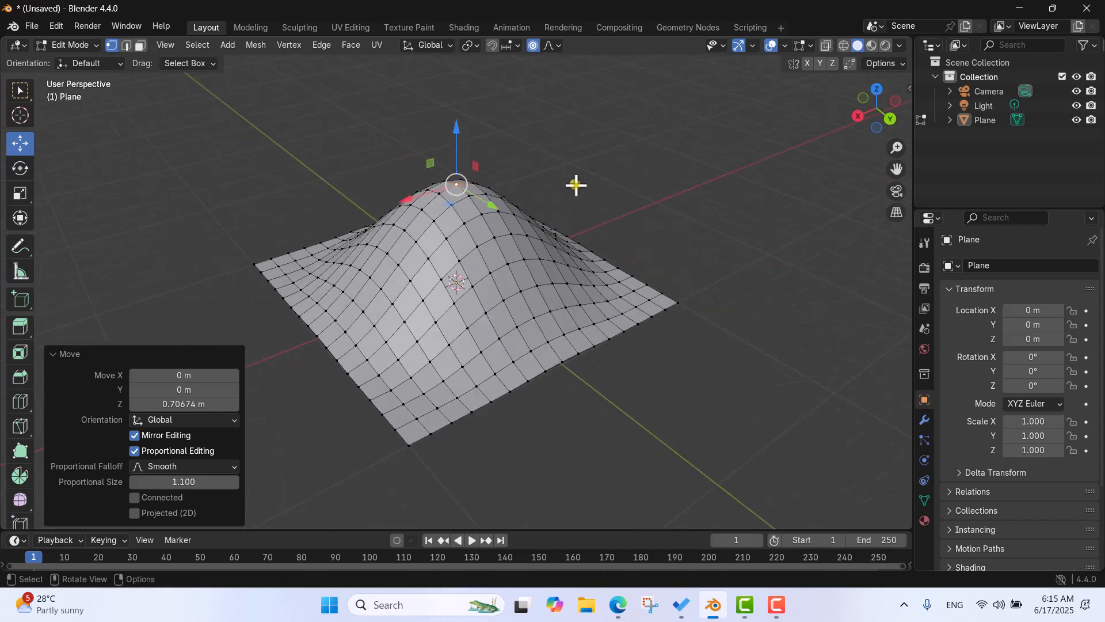
key(g)
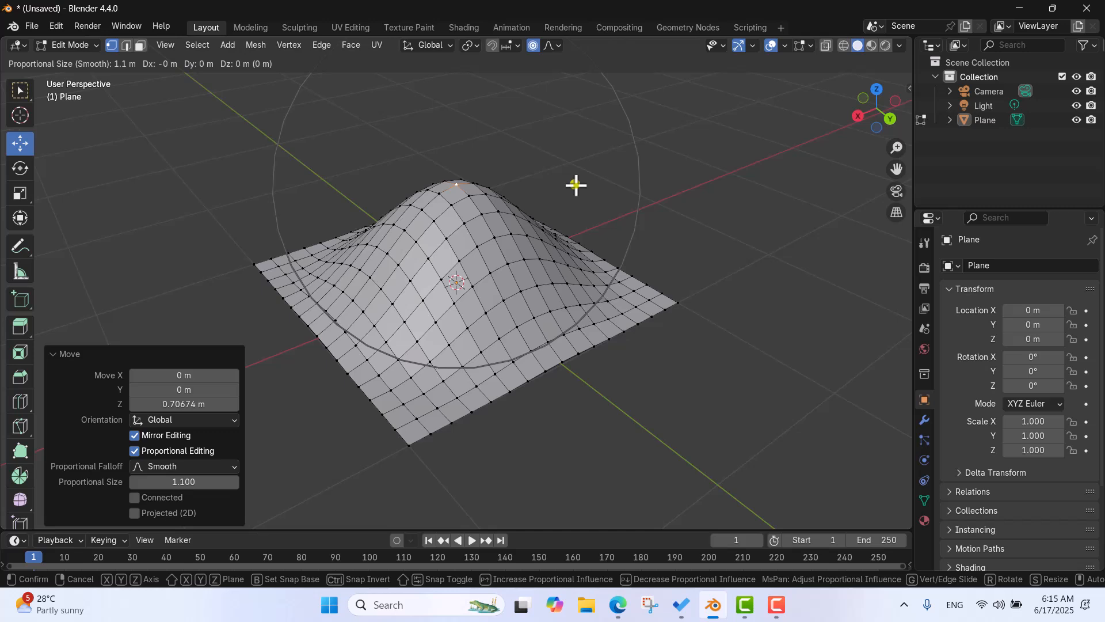
key(z)
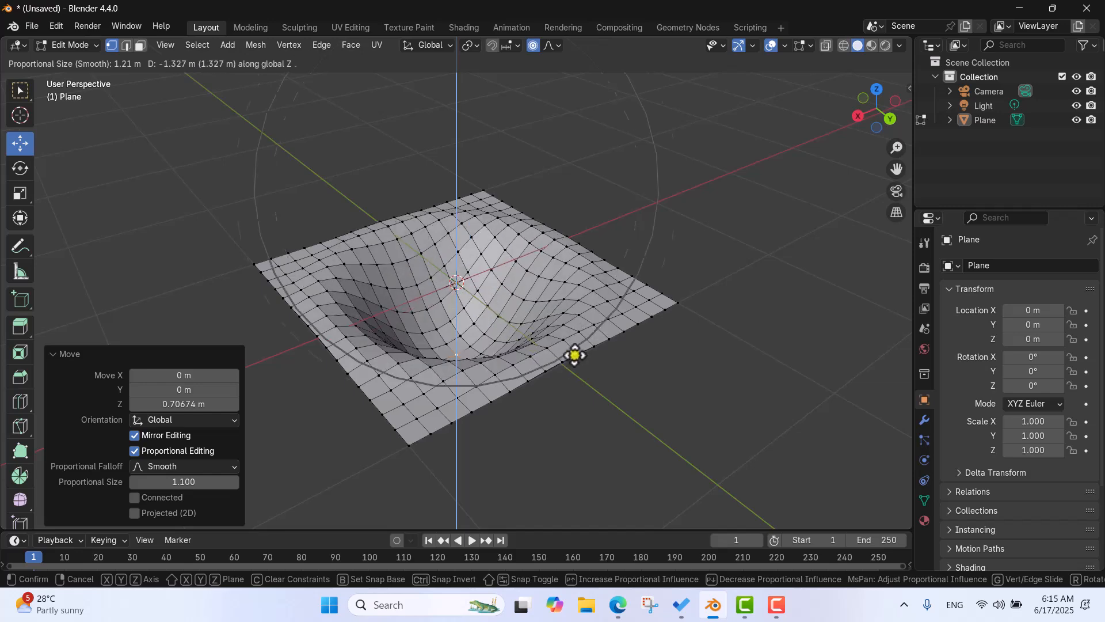
scroll(575, 355, down, 5)
scroll(575, 356, up, 5)
scroll(574, 355, down, 5)
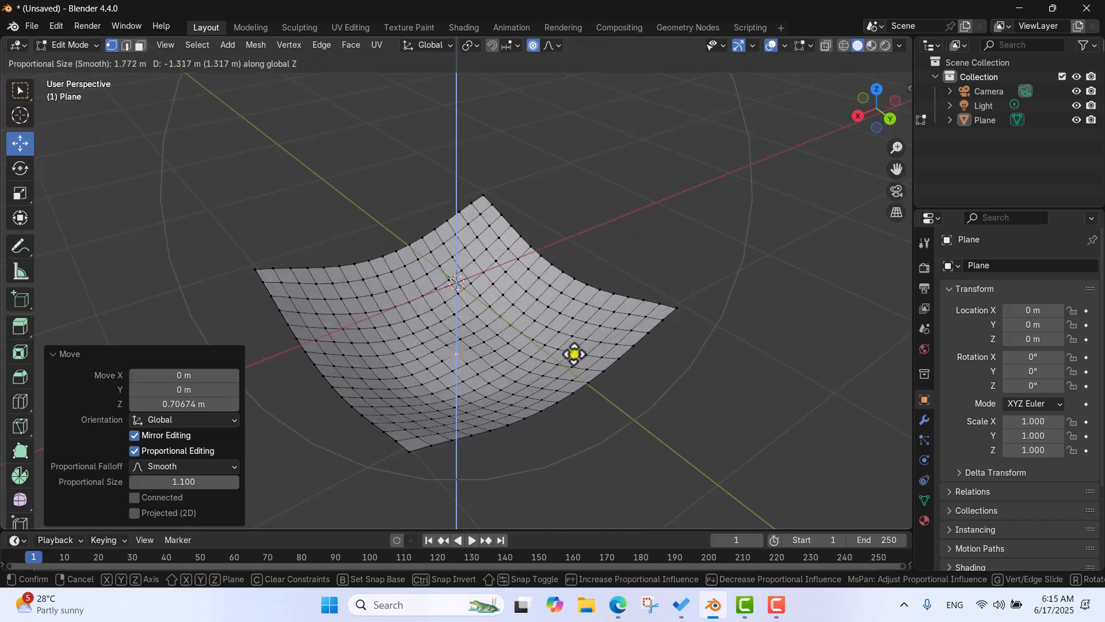
scroll(574, 355, up, 5)
scroll(574, 355, down, 5)
scroll(574, 355, up, 2)
scroll(575, 356, down, 5)
click(575, 355)
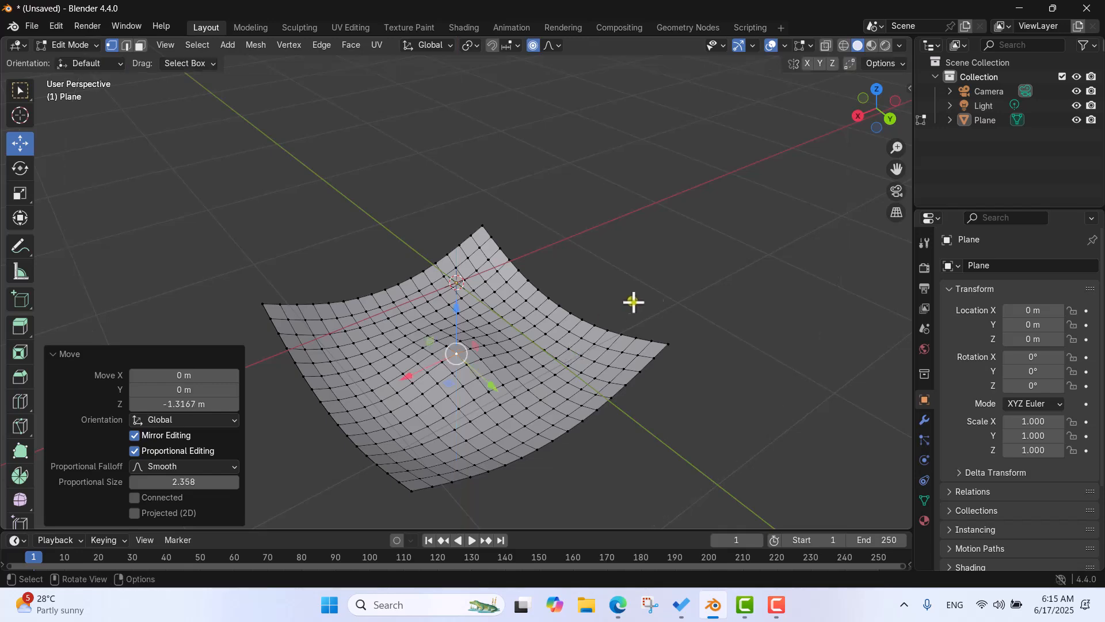
key(ctrl+z)
Undo the earlier raise of the centre vertex and set the proportional editing falloff to Sphere.
key(ctrl+z)
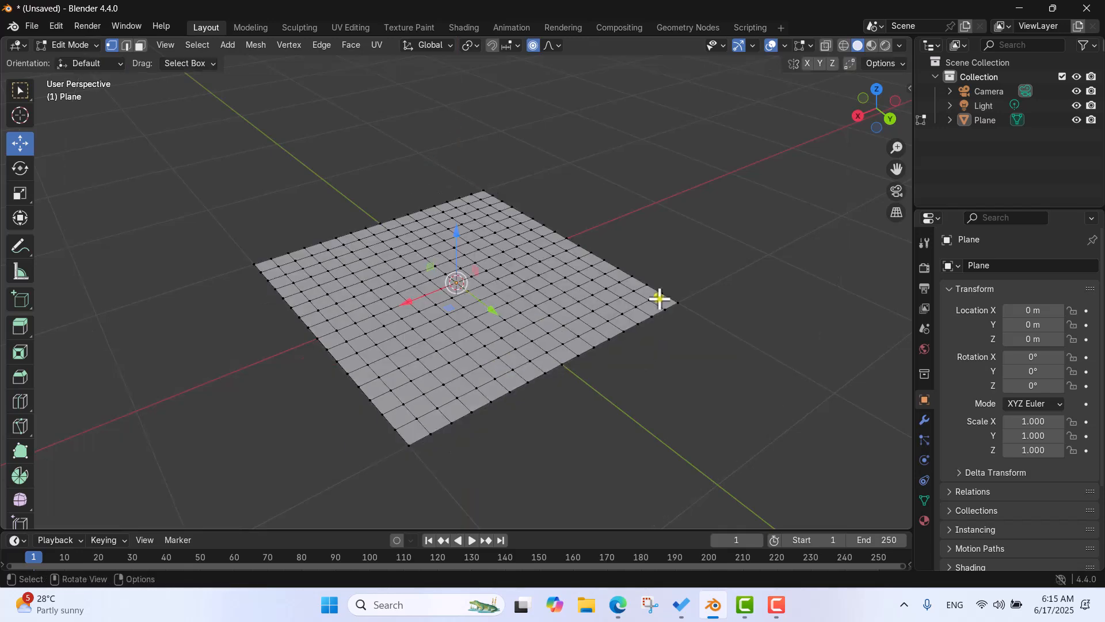
click(557, 45)
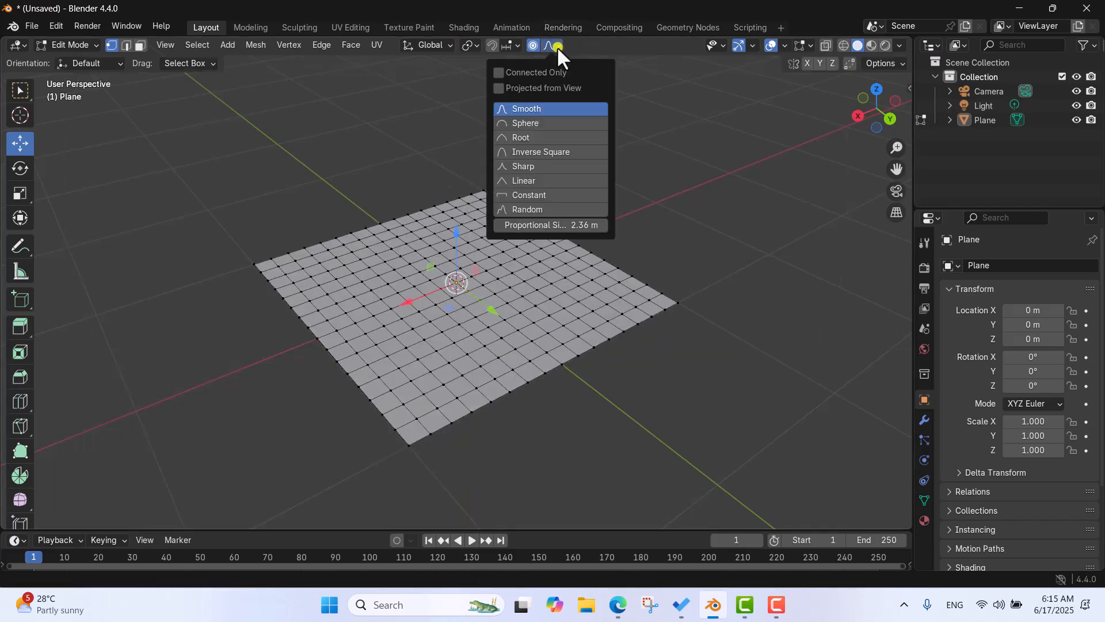
click(536, 123)
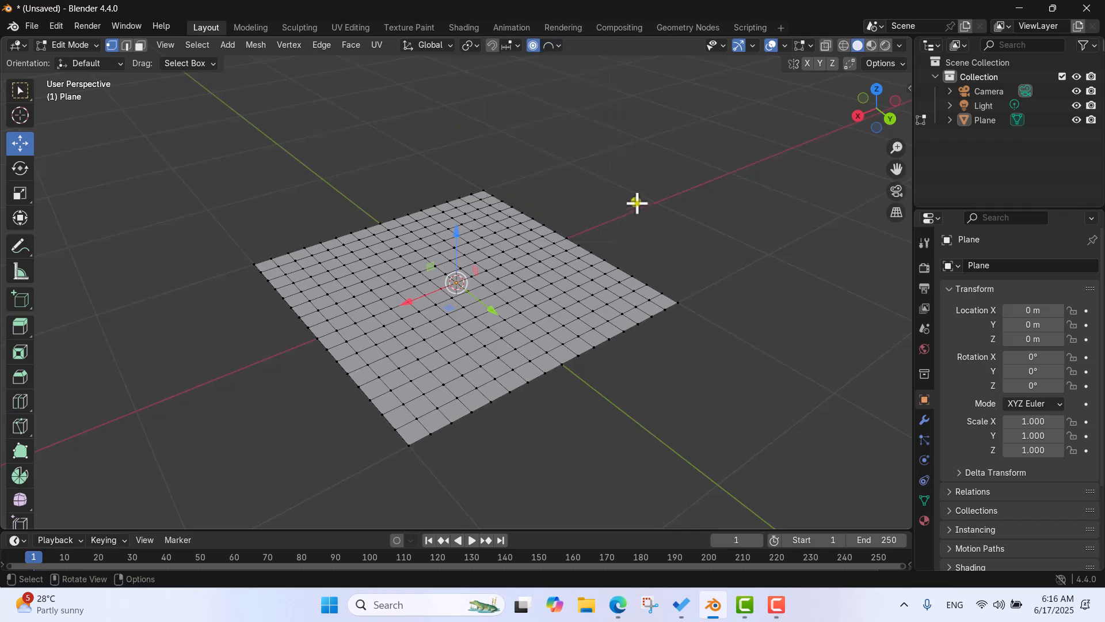
Try raising the centre vertex about 0.4 m along Z with Sphere falloff and a proportional size of about 0.91 m, and undo the move.
key(g)
key(z)
scroll(637, 203, up, 8)
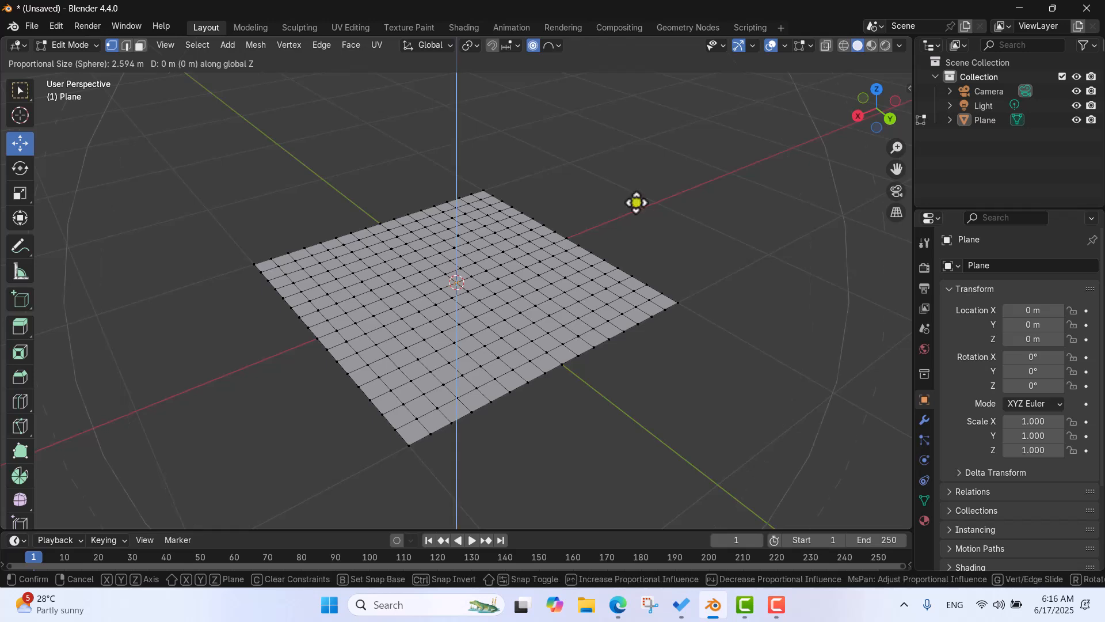
scroll(637, 203, up, 5)
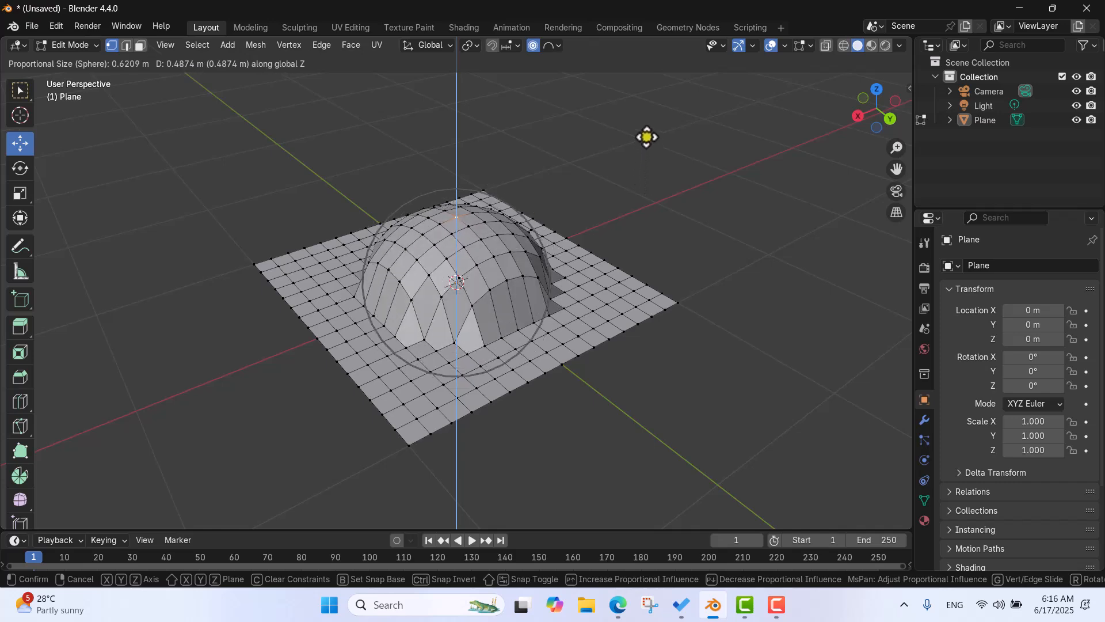
scroll(645, 135, down, 3)
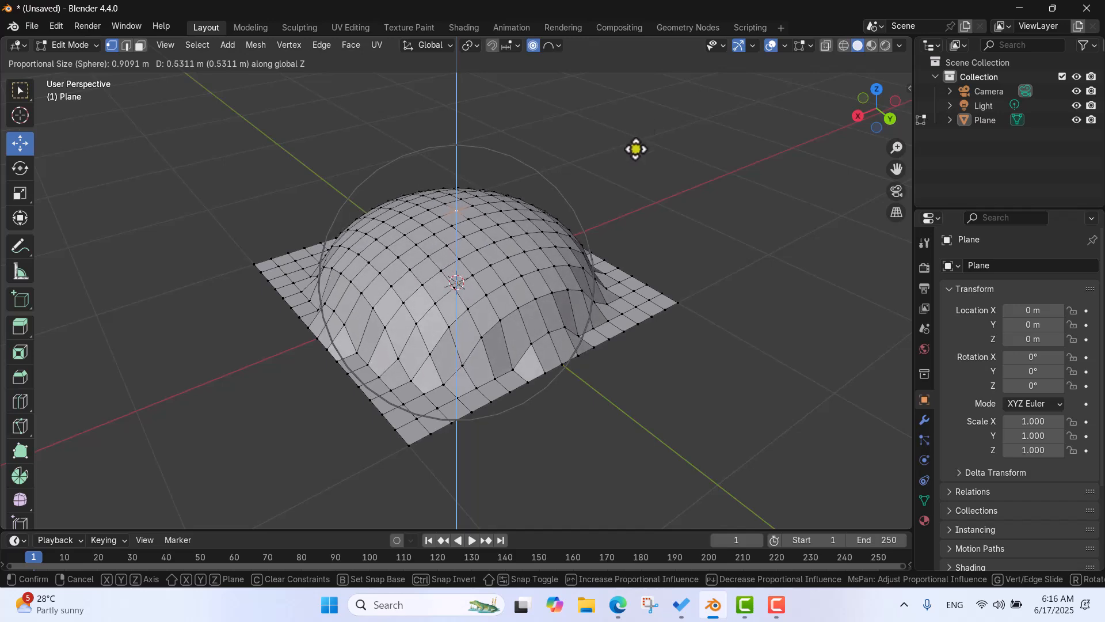
click(644, 150)
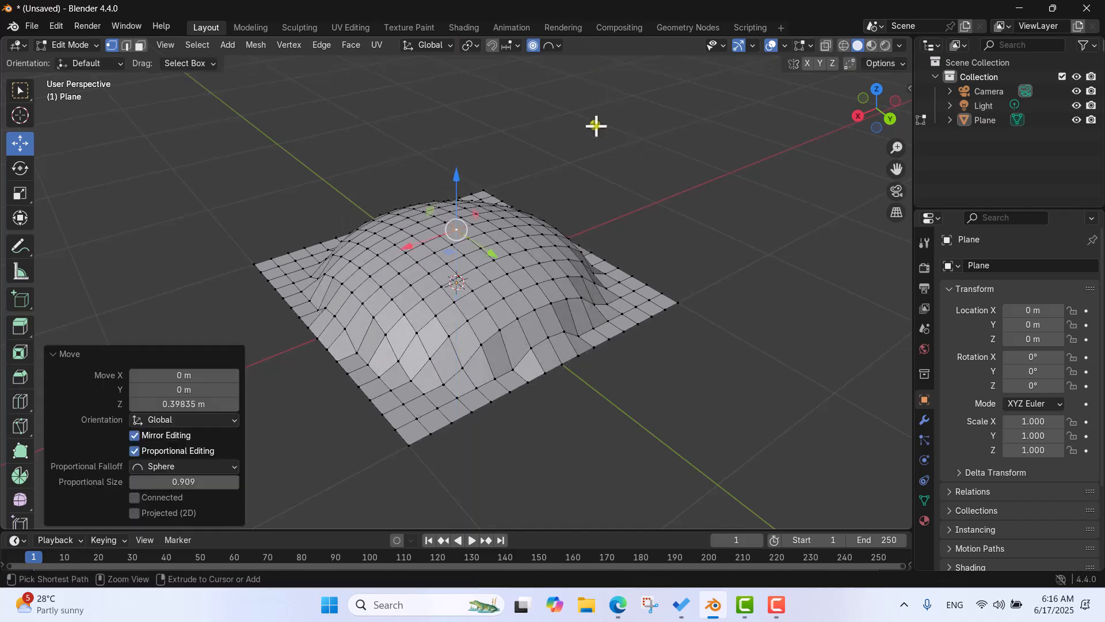
key(ctrl+z)
With the falloff set to Root, try raising the centre vertex about 0.69 m along Z at a proportional size of about 0.75 m, and undo it.
click(558, 45)
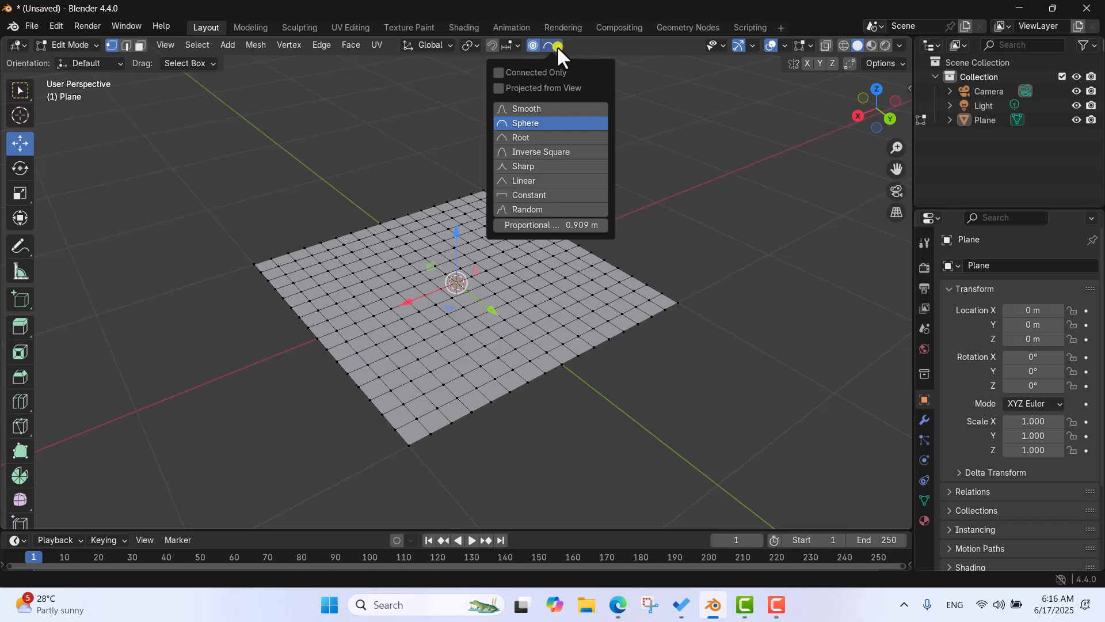
click(536, 137)
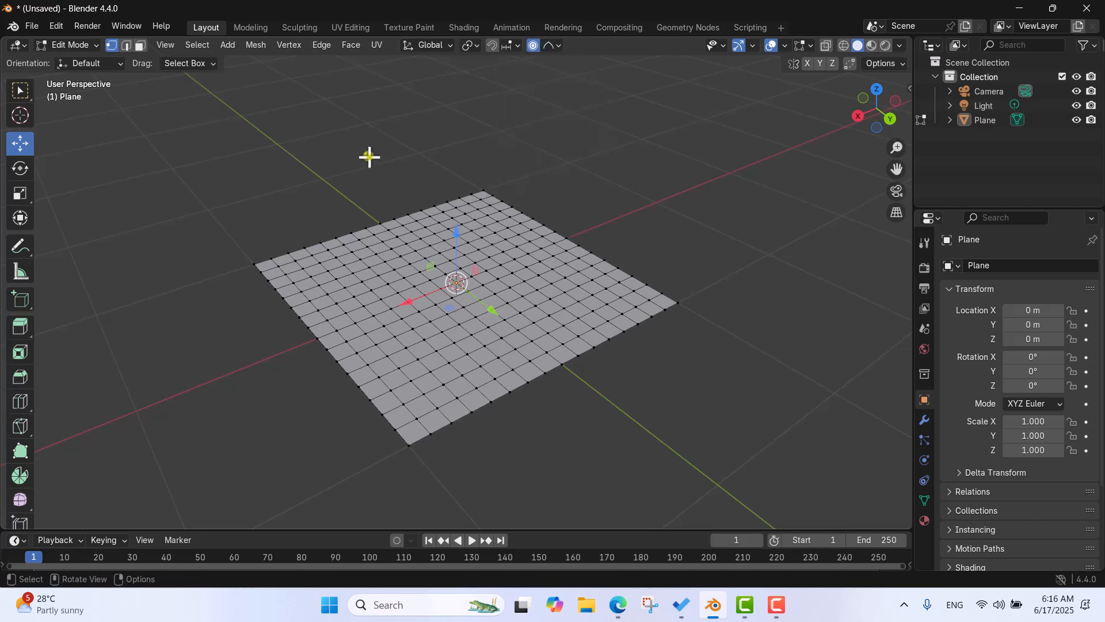
key(g)
key(z)
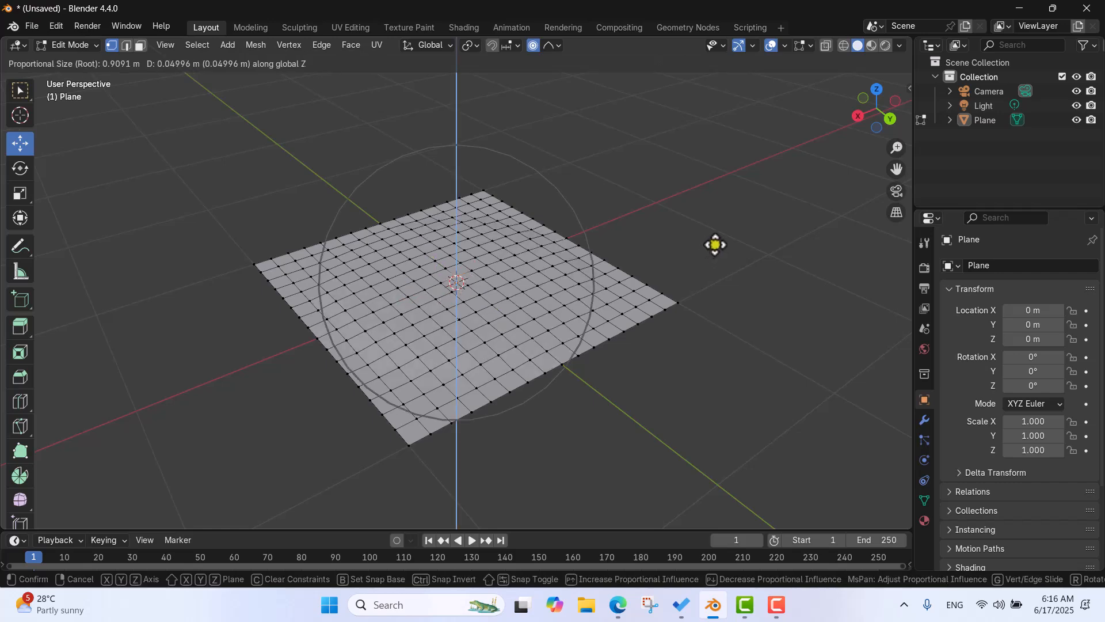
scroll(706, 171, up, 2)
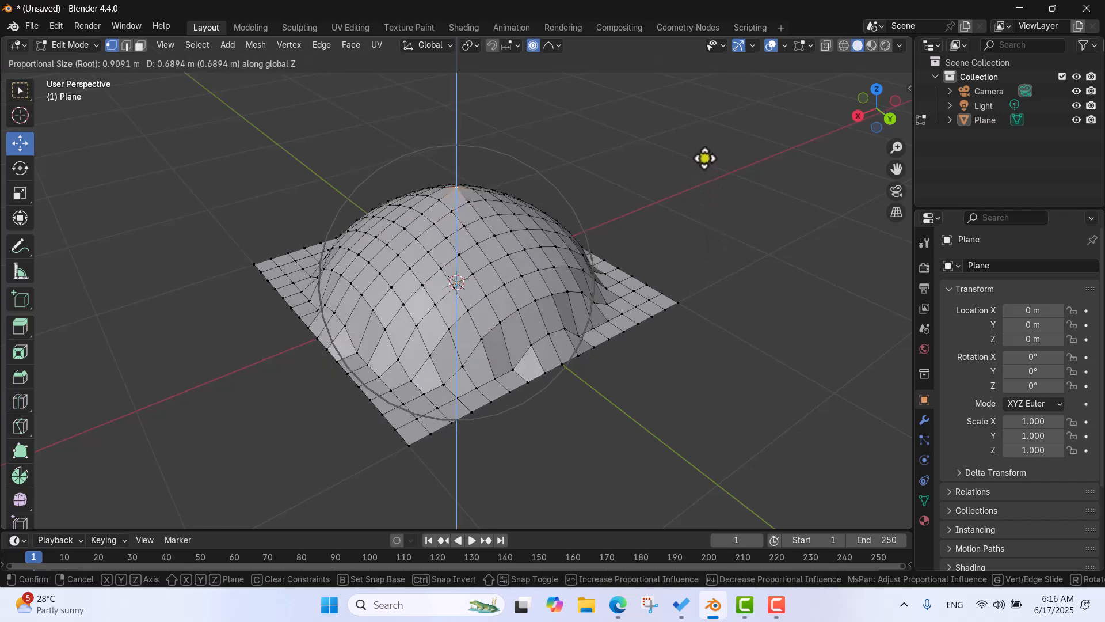
click(706, 158)
middle_drag(700, 192, 718, 173)
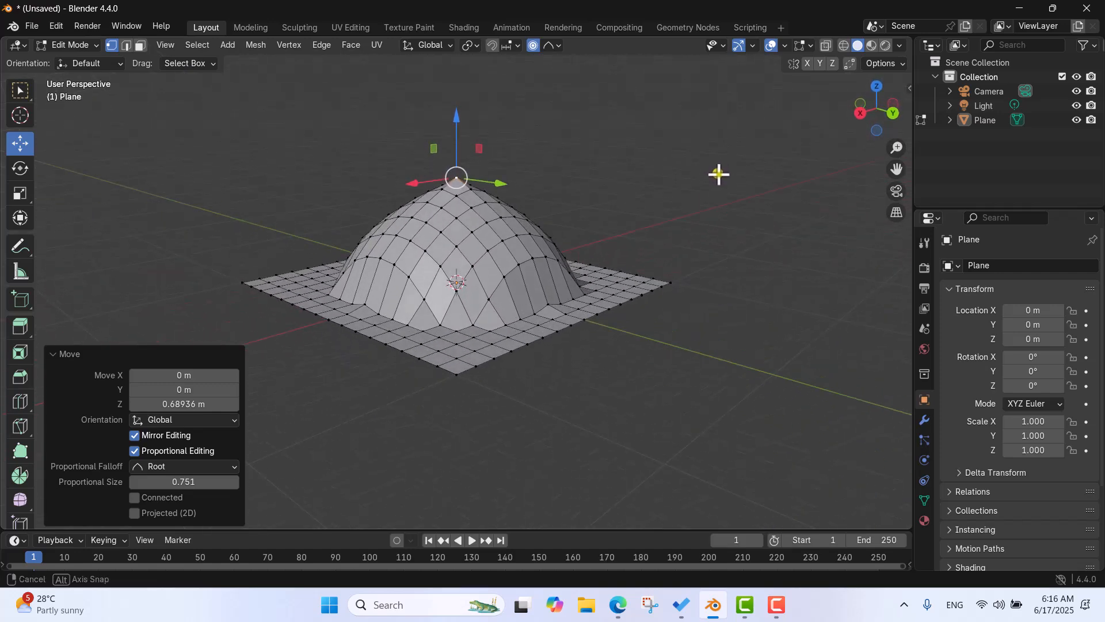
key(ctrl+z)
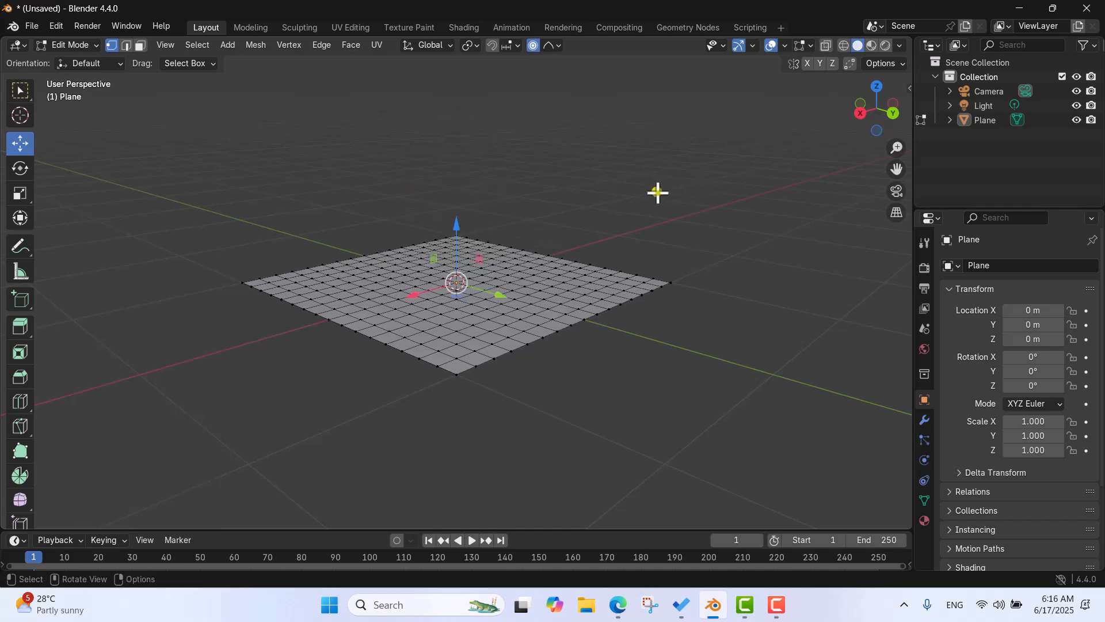
Try raising the centre vertex about 0.65 m along Z with Root falloff, switch the falloff to Inverse Square, and undo the move.
key(g)
key(z)
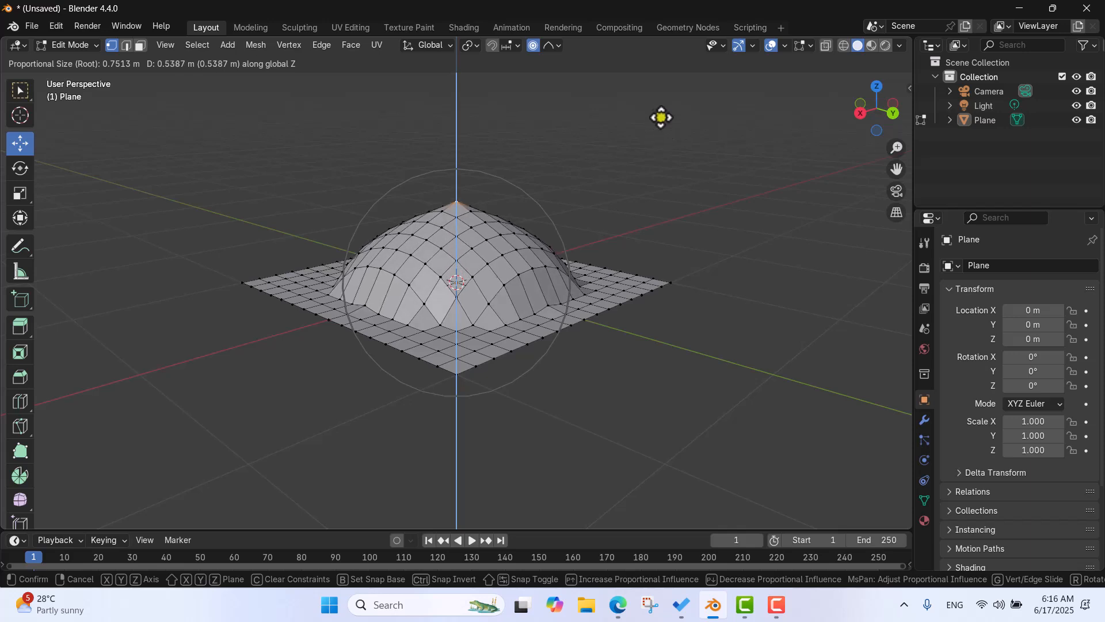
click(661, 102)
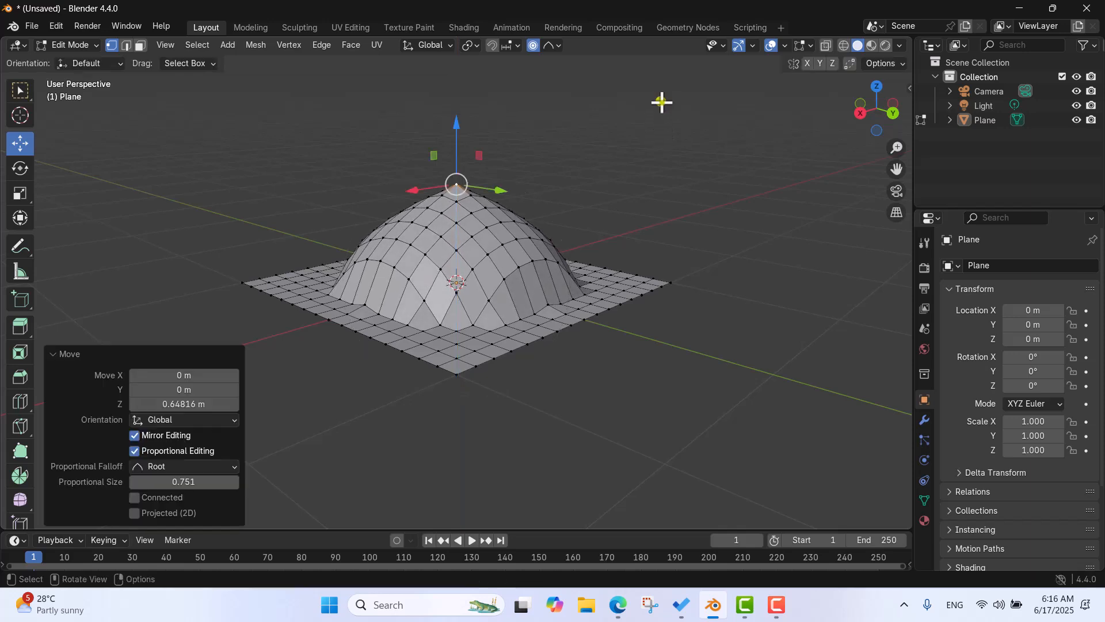
click(558, 45)
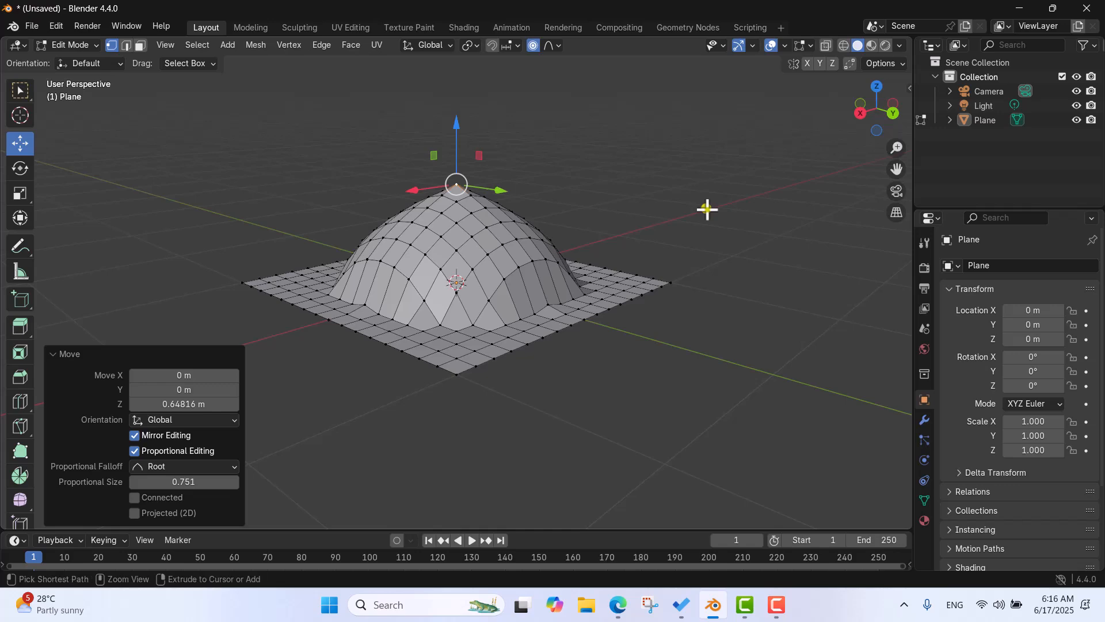
key(ctrl+z)
Try raising the centre vertex about 0.61 m along Z with Inverse Square falloff and a proportional size of about 0.68 m, and undo the move.
key(g)
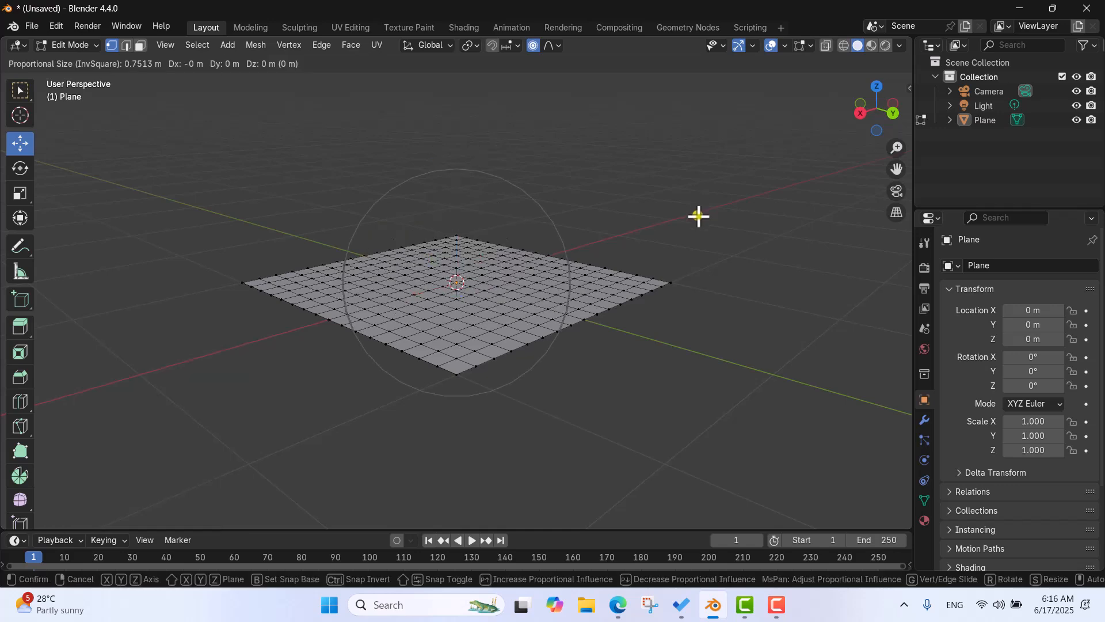
key(z)
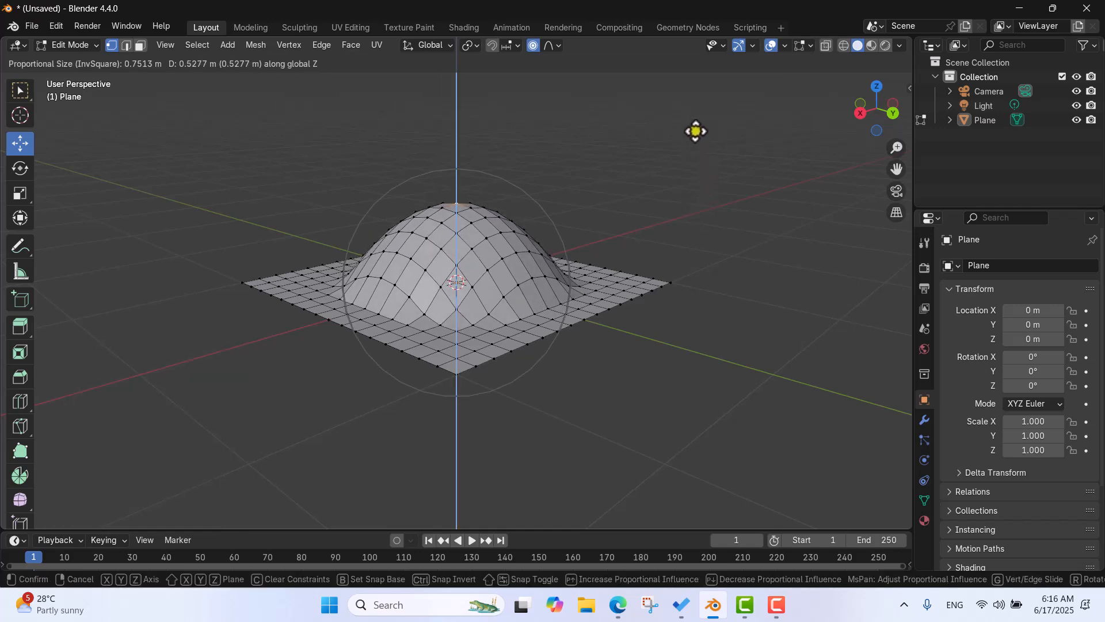
scroll(696, 124, down, 4)
scroll(695, 124, down, 3)
scroll(695, 124, up, 8)
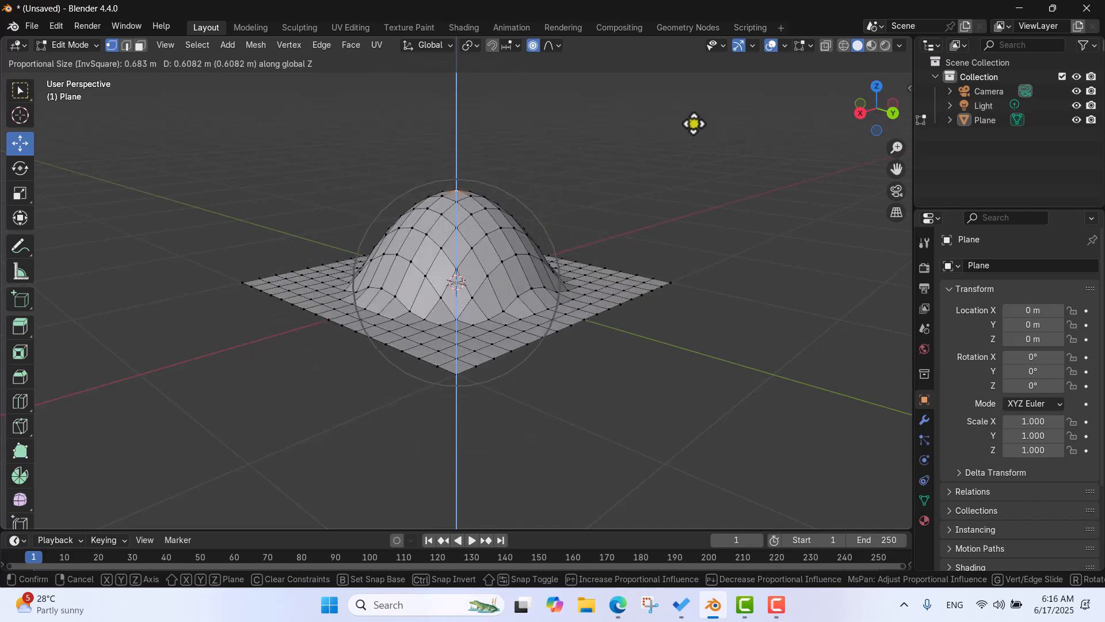
click(694, 124)
click(561, 45)
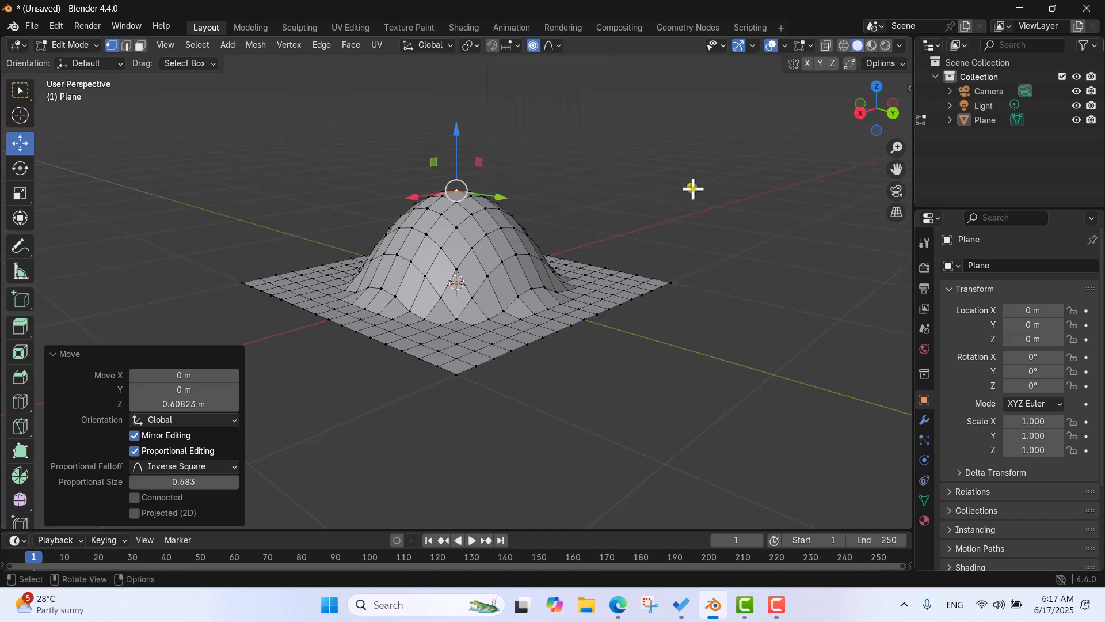
key(ctrl+z)
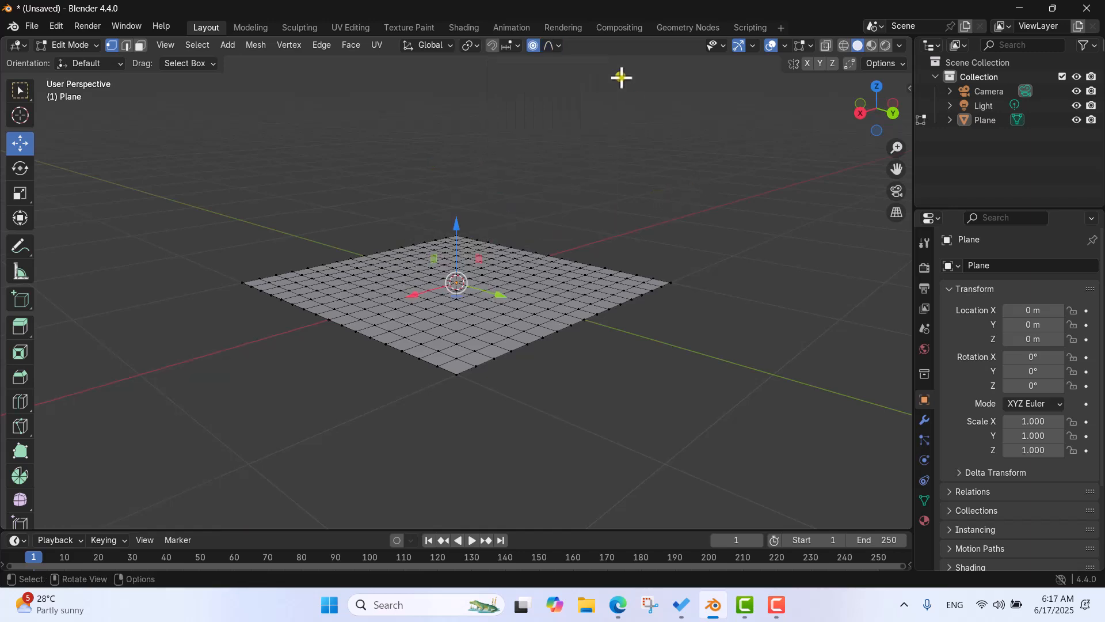
With the falloff set to Sharp, try raising the centre vertex along Z with a proportional size of 1 m, and undo the move.
click(551, 46)
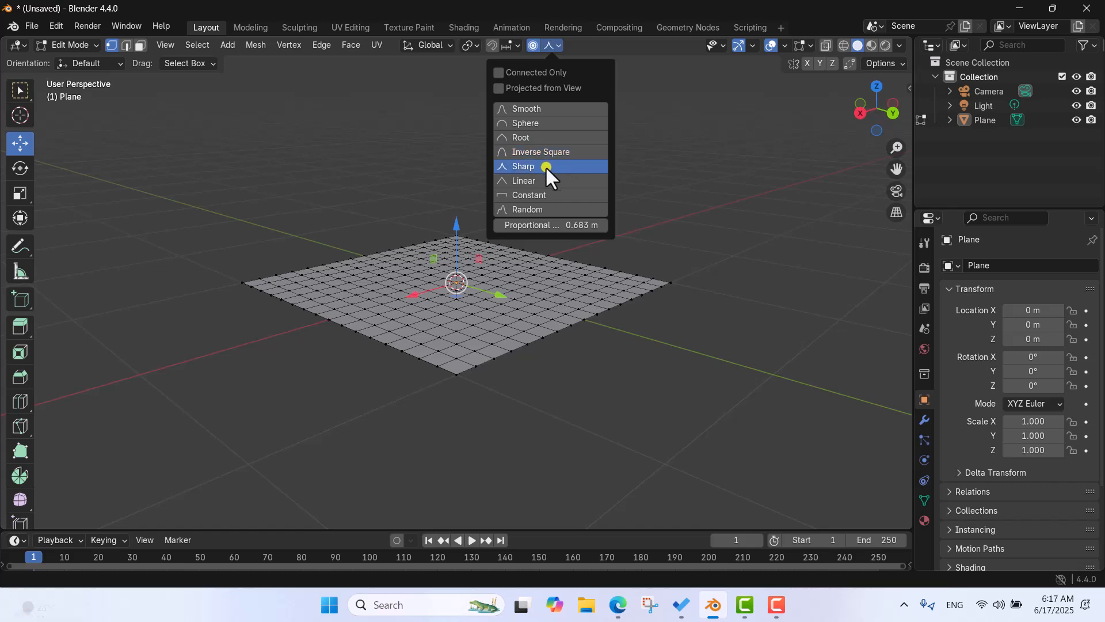
click(546, 167)
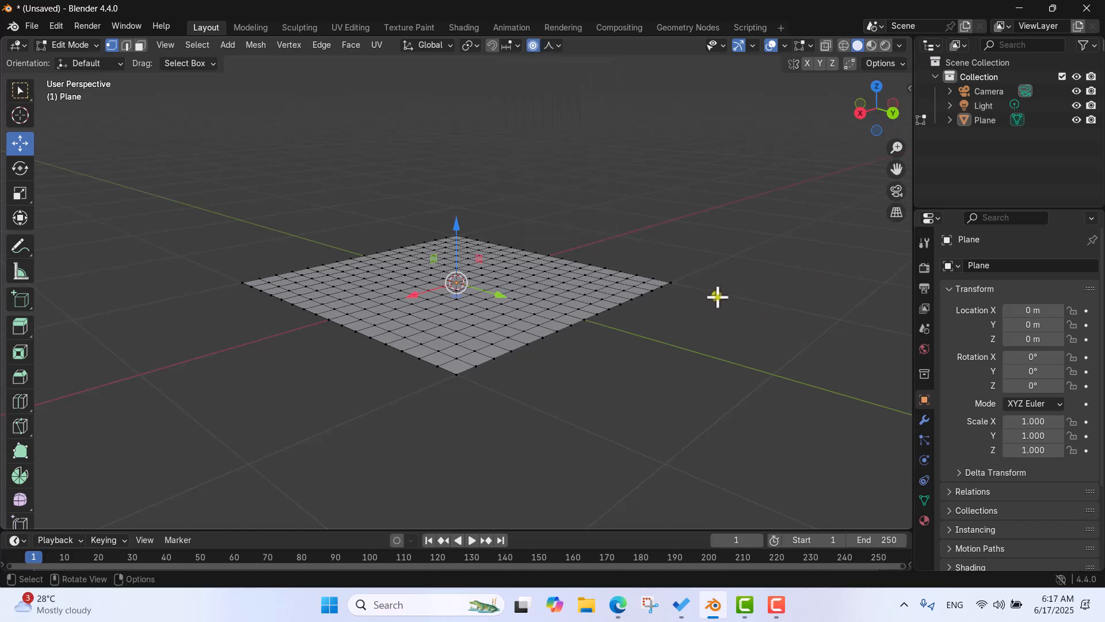
key(g)
key(z)
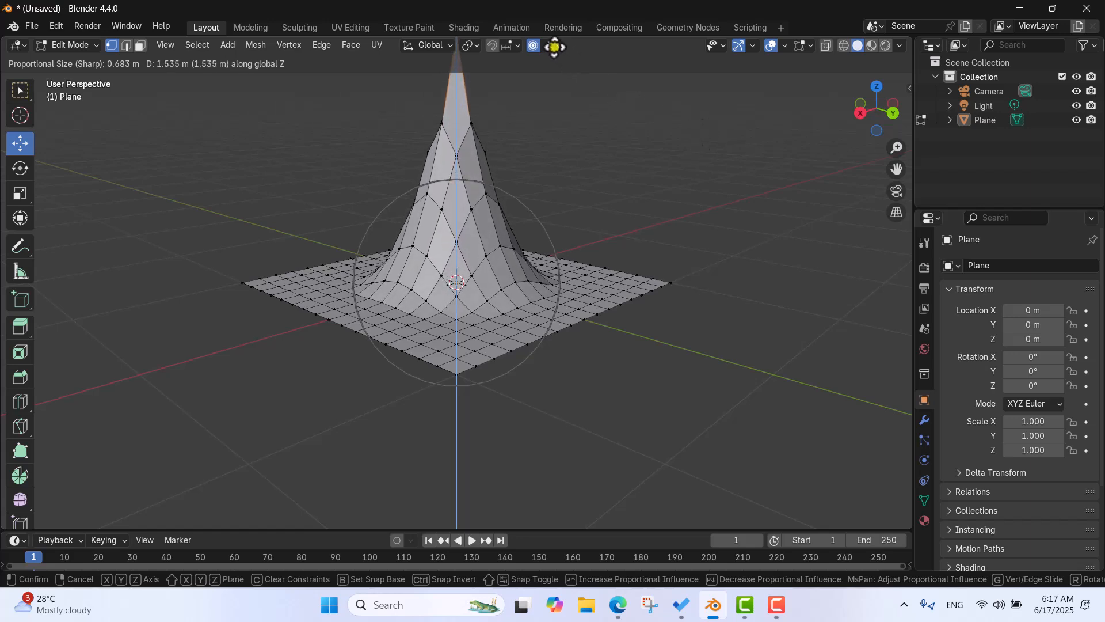
scroll(659, 202, down, 5)
scroll(659, 202, up, 1)
click(659, 202)
key(ctrl+z)
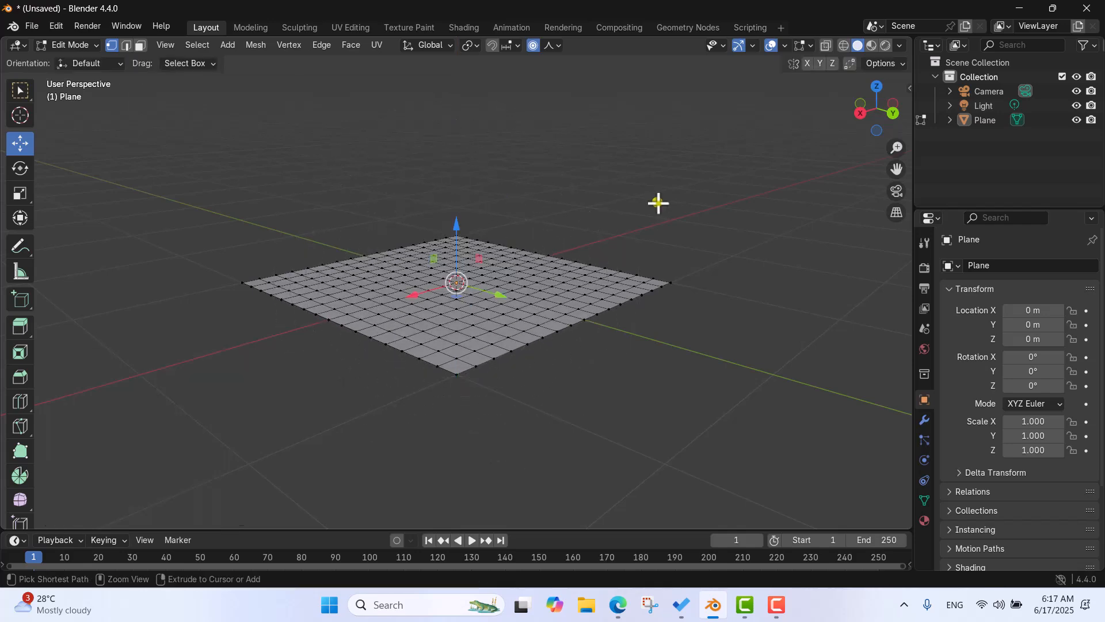
Set the falloff to Linear, try raising the centre vertex along Z with a proportional size of about 0.47 m, and undo the move.
click(557, 46)
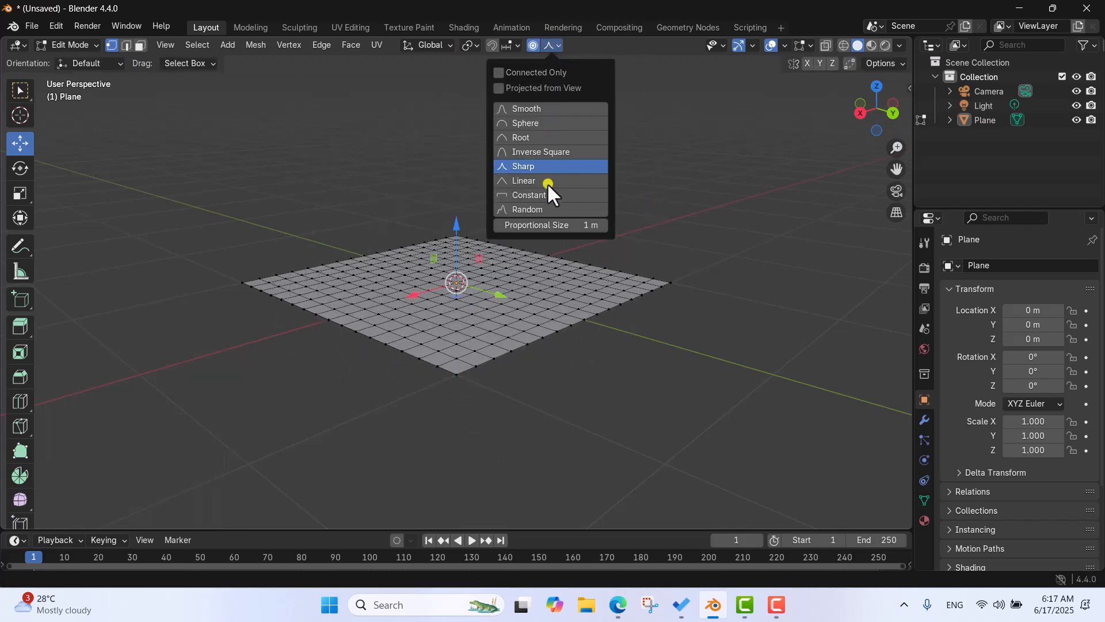
click(517, 179)
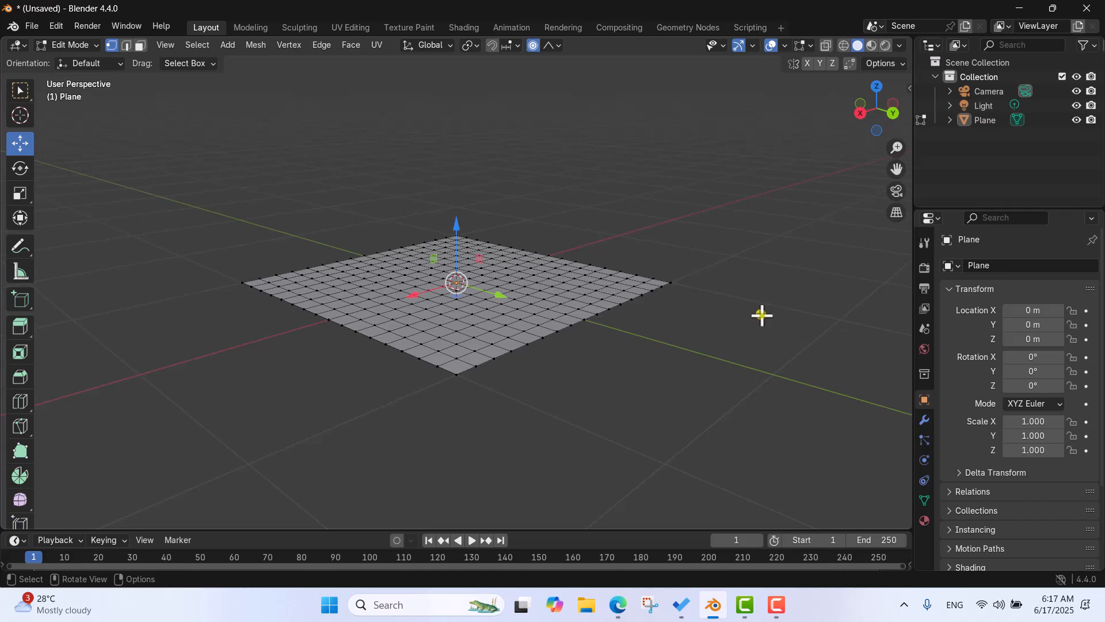
key(g)
key(z)
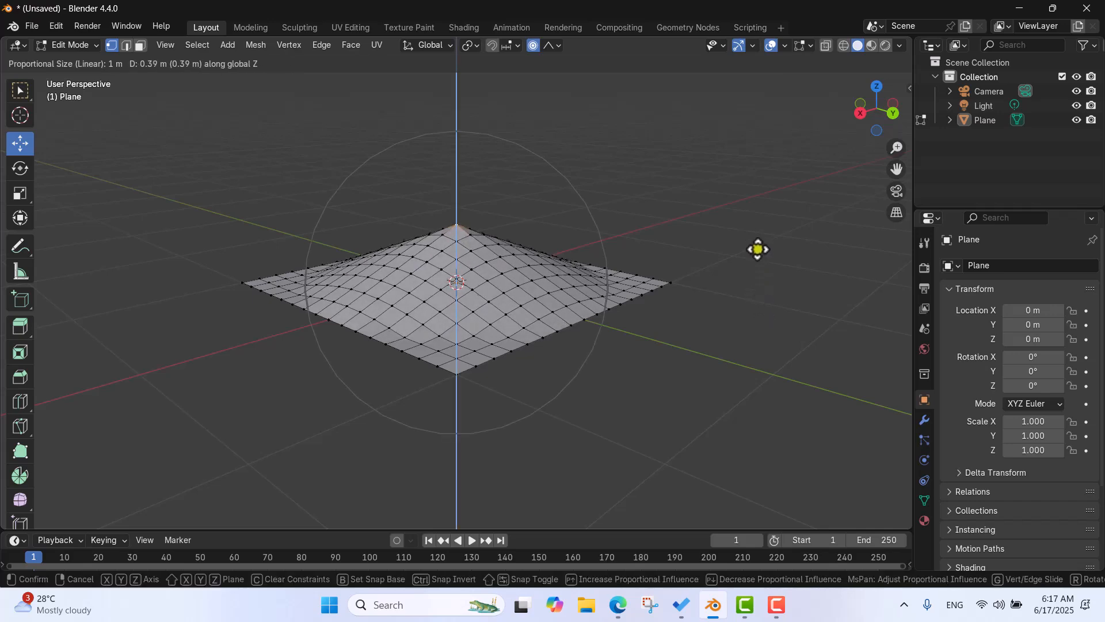
scroll(743, 171, down, 3)
scroll(743, 168, up, 8)
click(742, 168)
key(ctrl+z)
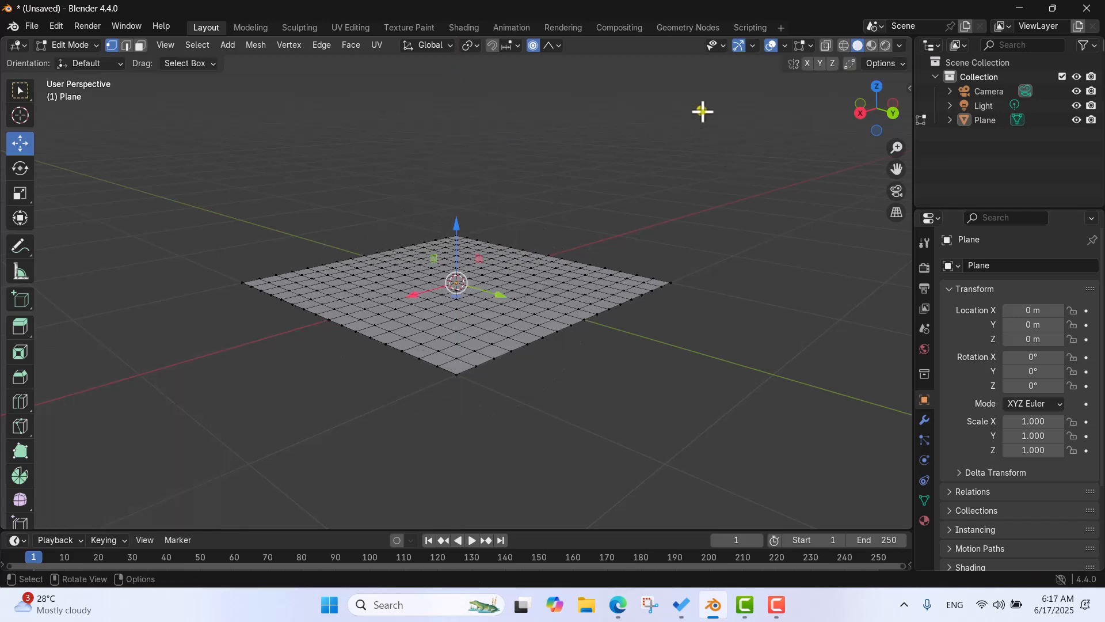
Set the falloff to Constant, try raising the centre vertex about 0.73 m along Z with a proportional size of 1.1 m, and undo the move.
click(555, 45)
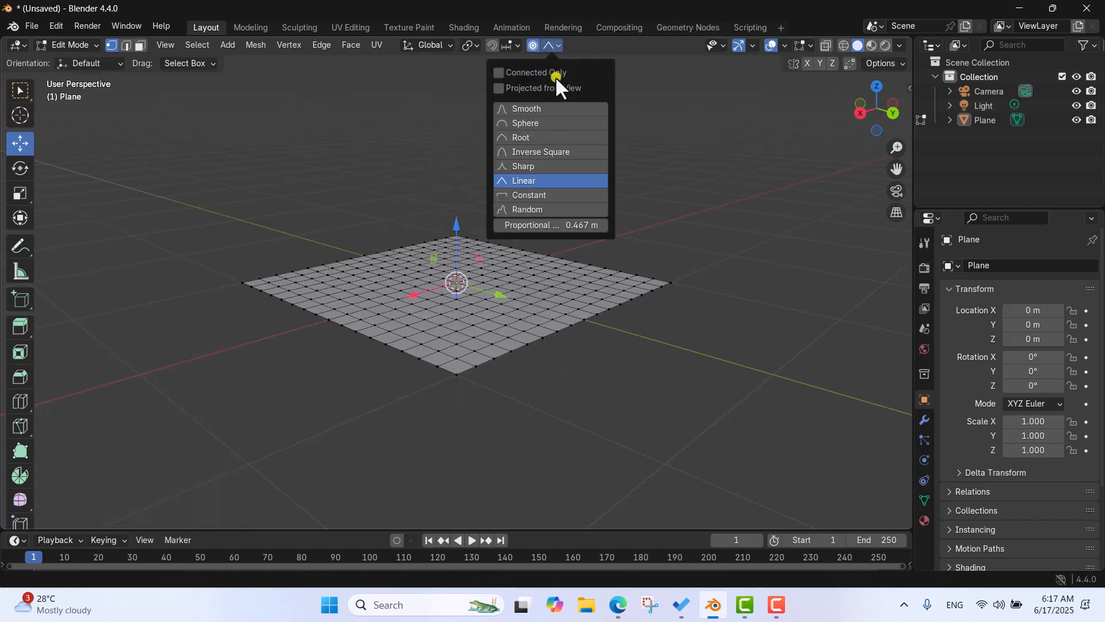
click(541, 195)
key(g)
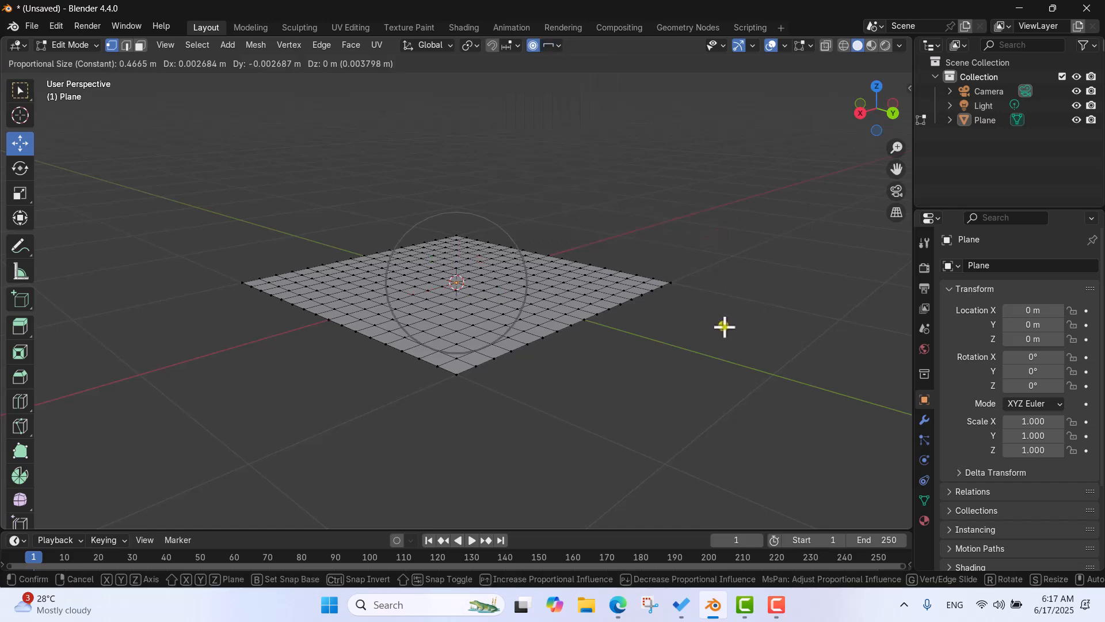
key(z)
scroll(720, 254, down, 3)
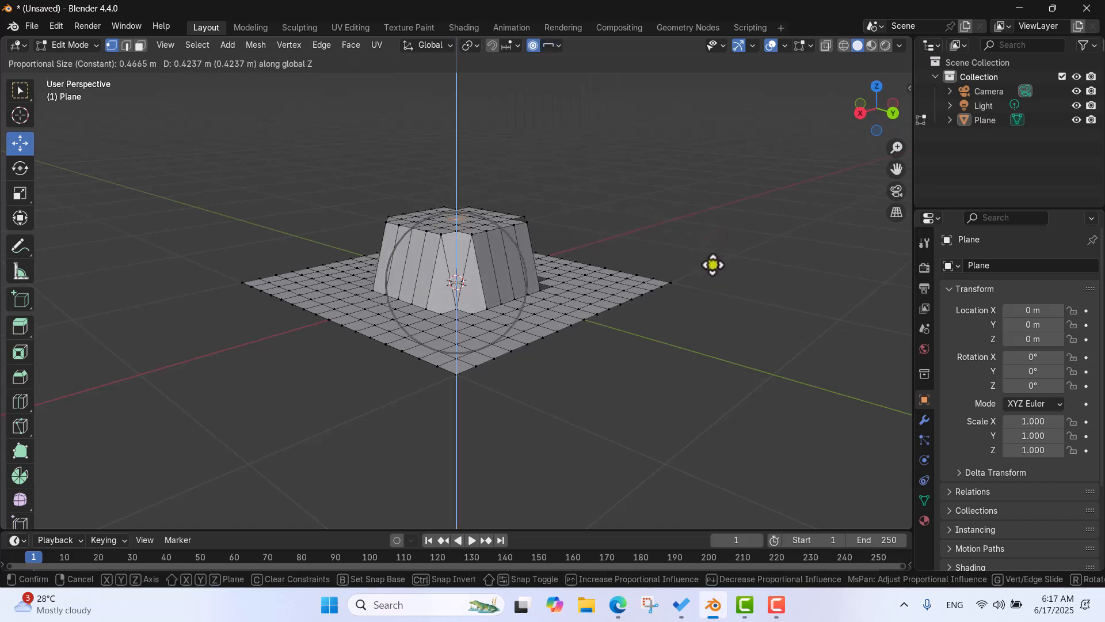
scroll(712, 232, down, 10)
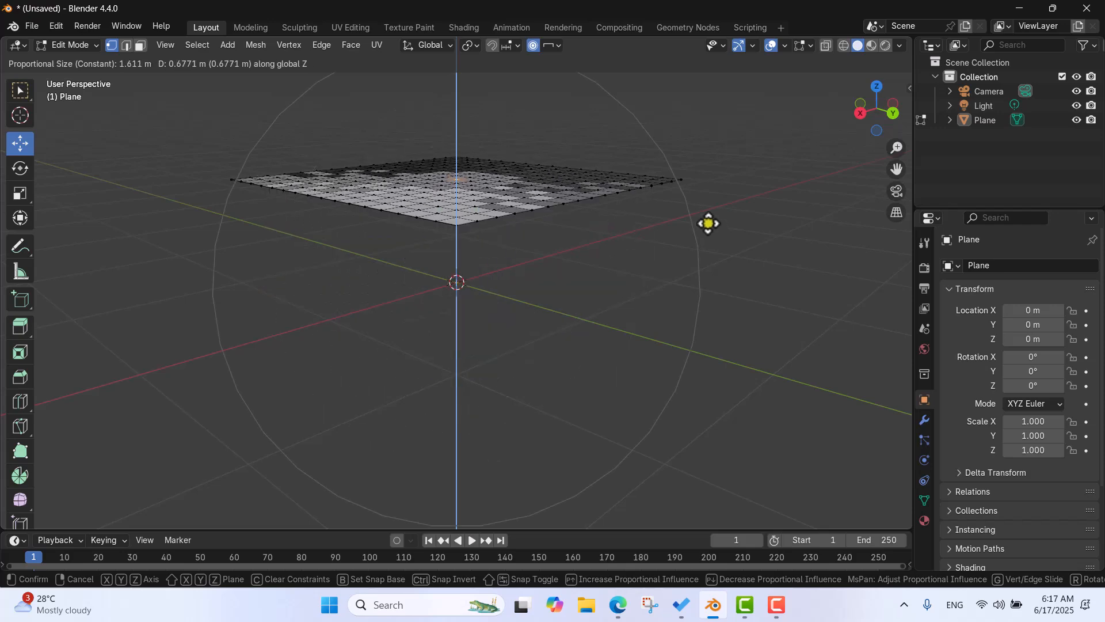
scroll(708, 223, up, 14)
scroll(709, 219, down, 10)
click(707, 218)
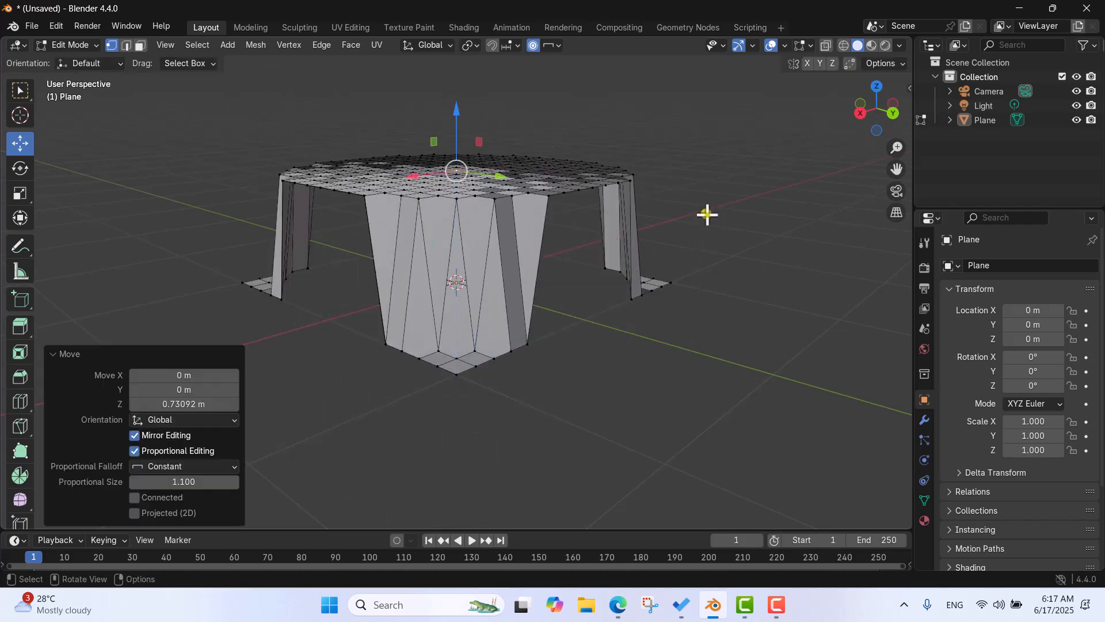
key(ctrl+z)
Set the falloff to Random, try raising the centre vertex about 1.04 m along Z with a proportional size of about 0.75 m, and undo the move.
click(555, 45)
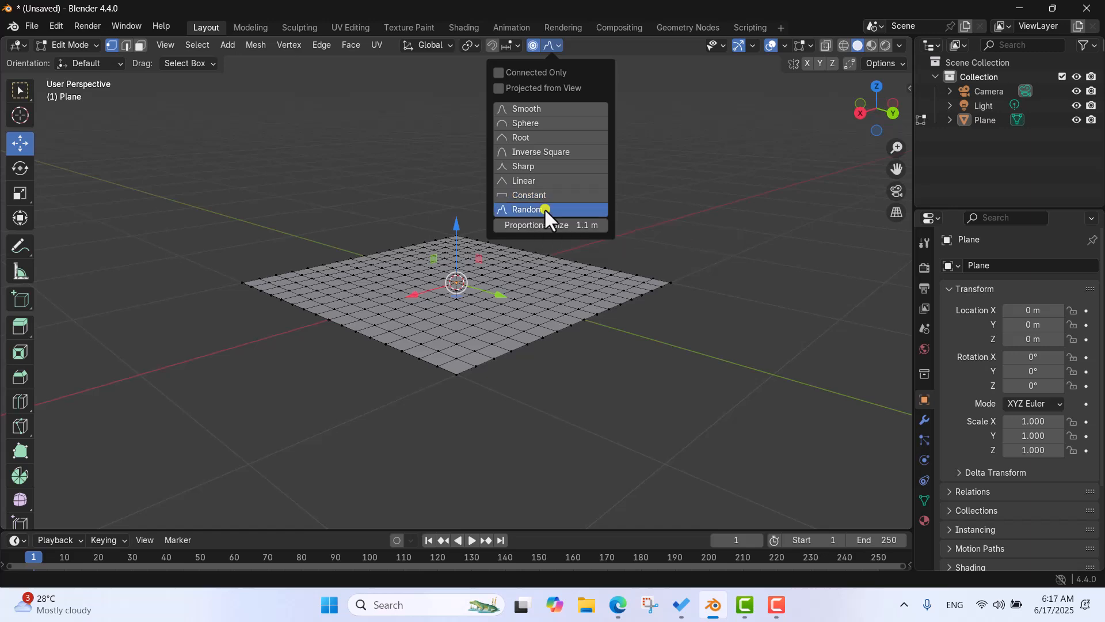
click(545, 208)
key(g)
key(z)
scroll(718, 322, down, 6)
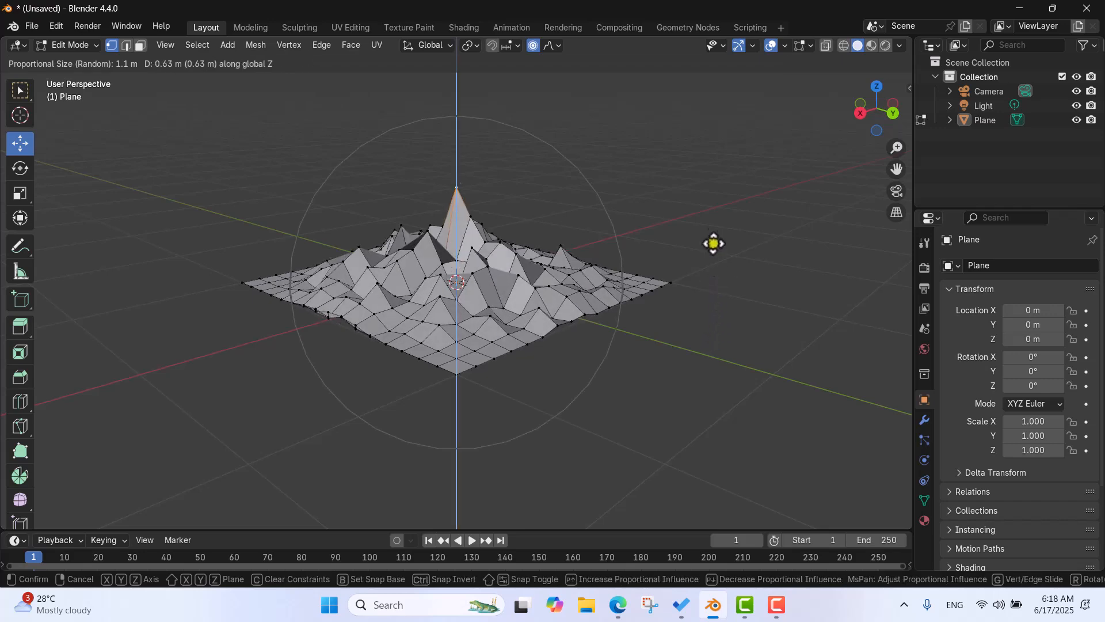
scroll(709, 194, up, 6)
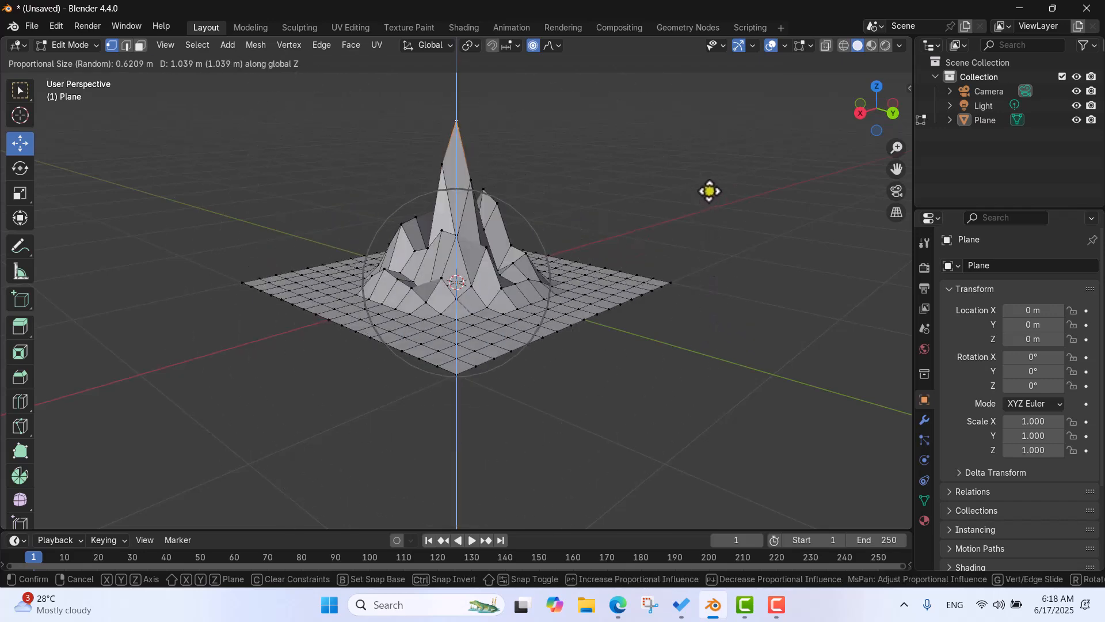
scroll(710, 191, down, 1)
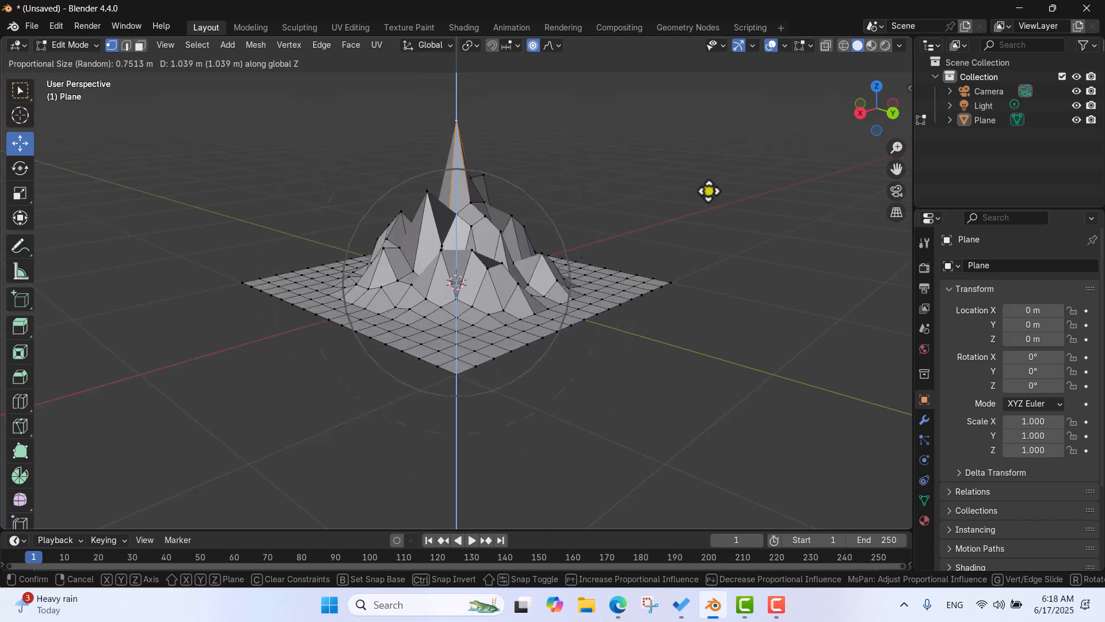
scroll(709, 191, up, 2)
click(709, 191)
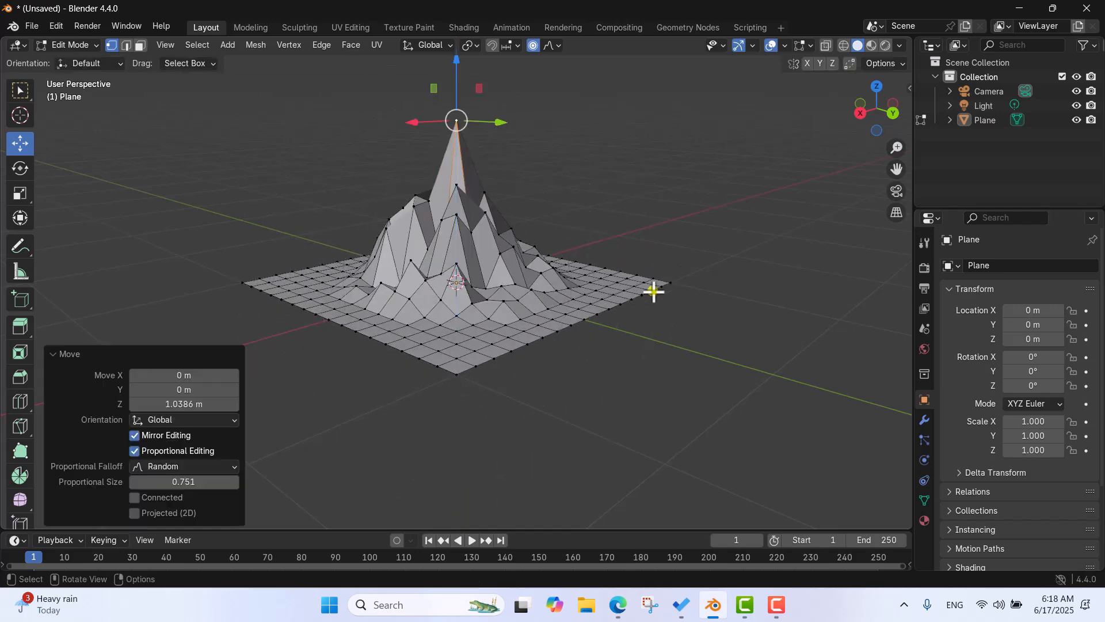
key(ctrl+z)
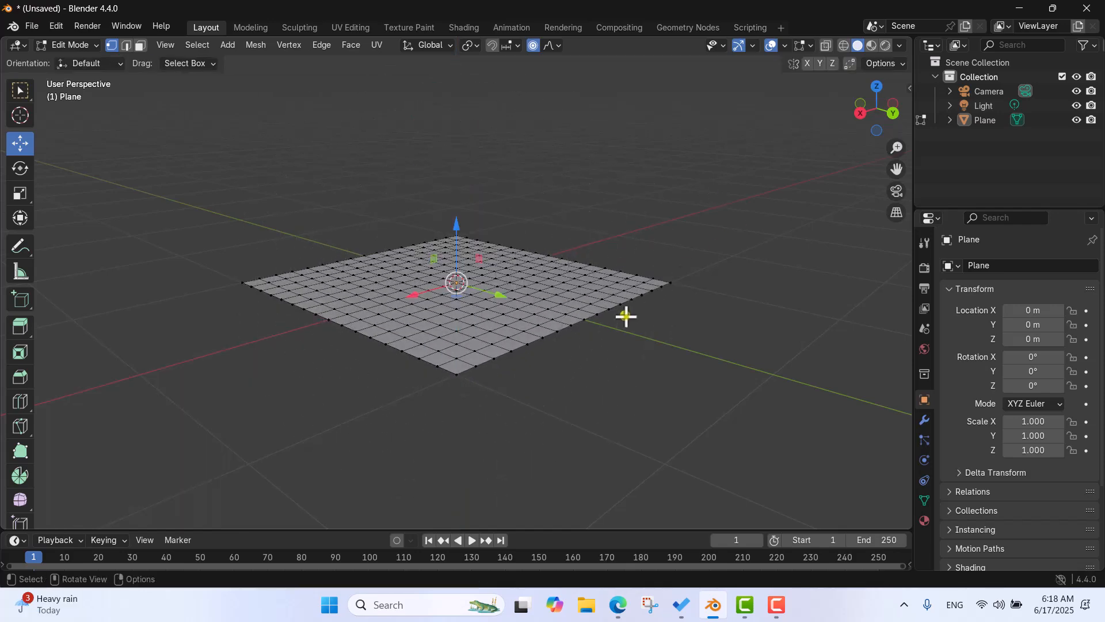
Return to Object Mode and delete the plane.
click(74, 45)
click(74, 61)
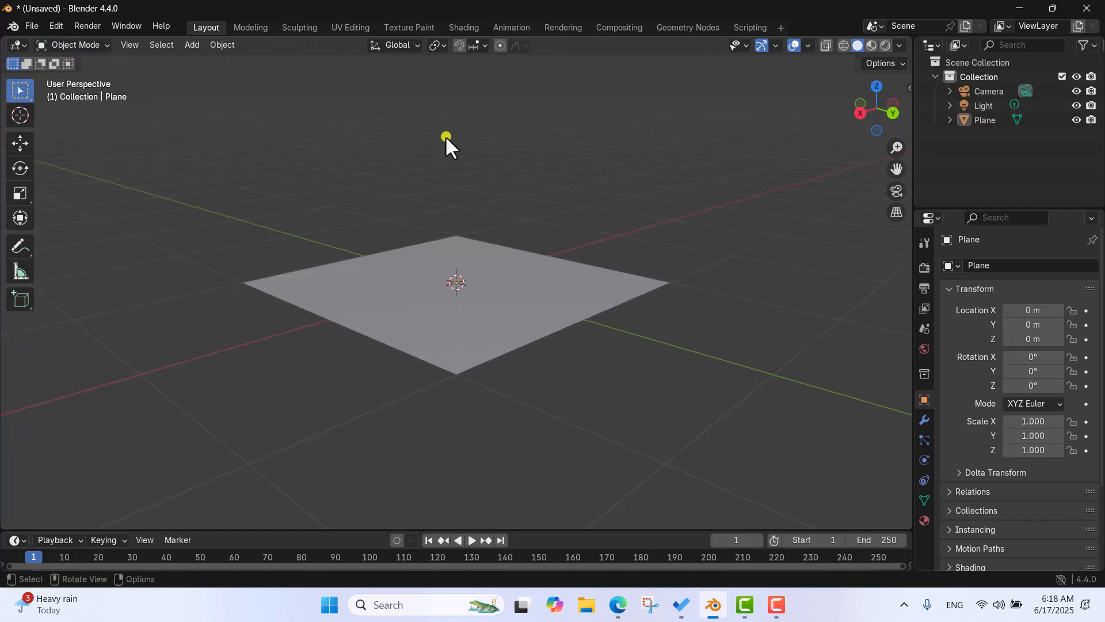
click(540, 300)
key(Delete)
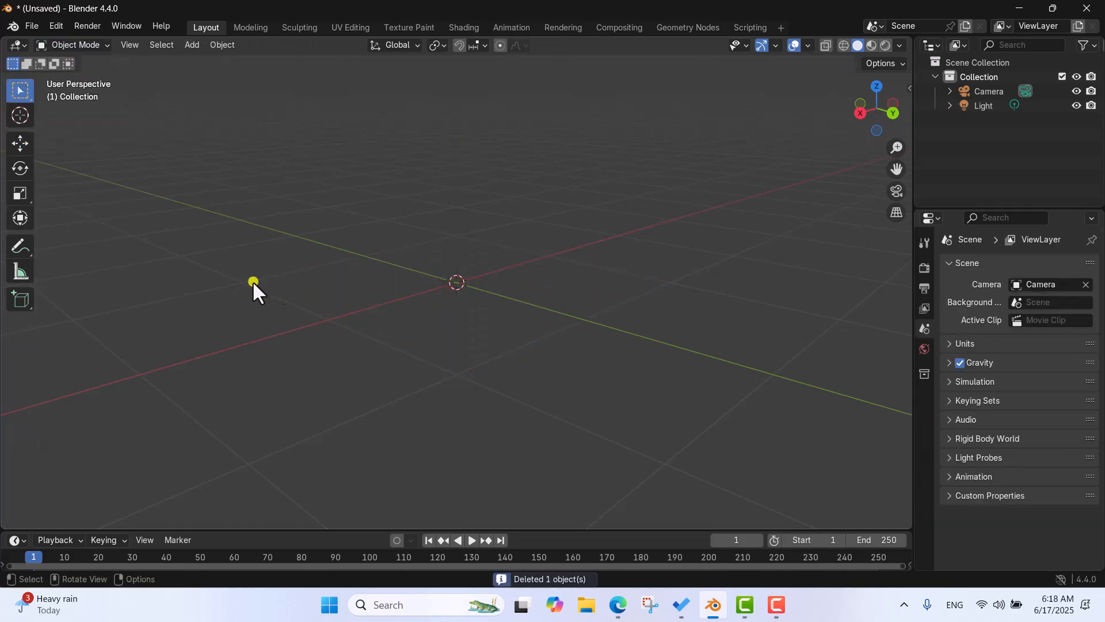
Add a UV sphere with 60 segments, 30 rings and a 1 m radius at the world origin.
click(194, 46)
mouse_move(201, 60)
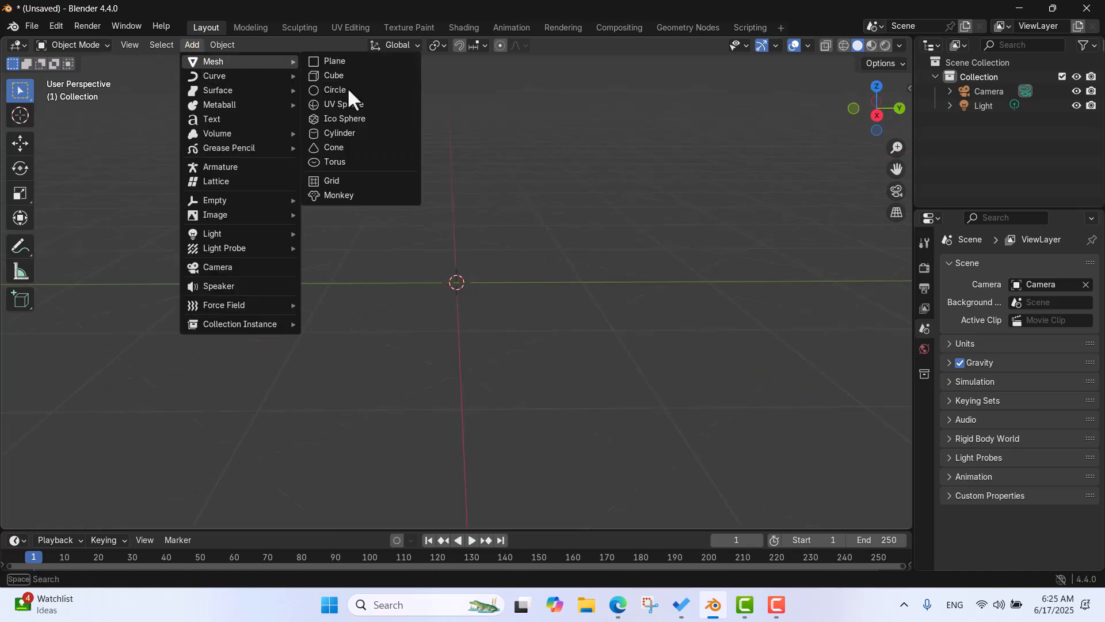
click(357, 105)
middle_drag(612, 224, 626, 242)
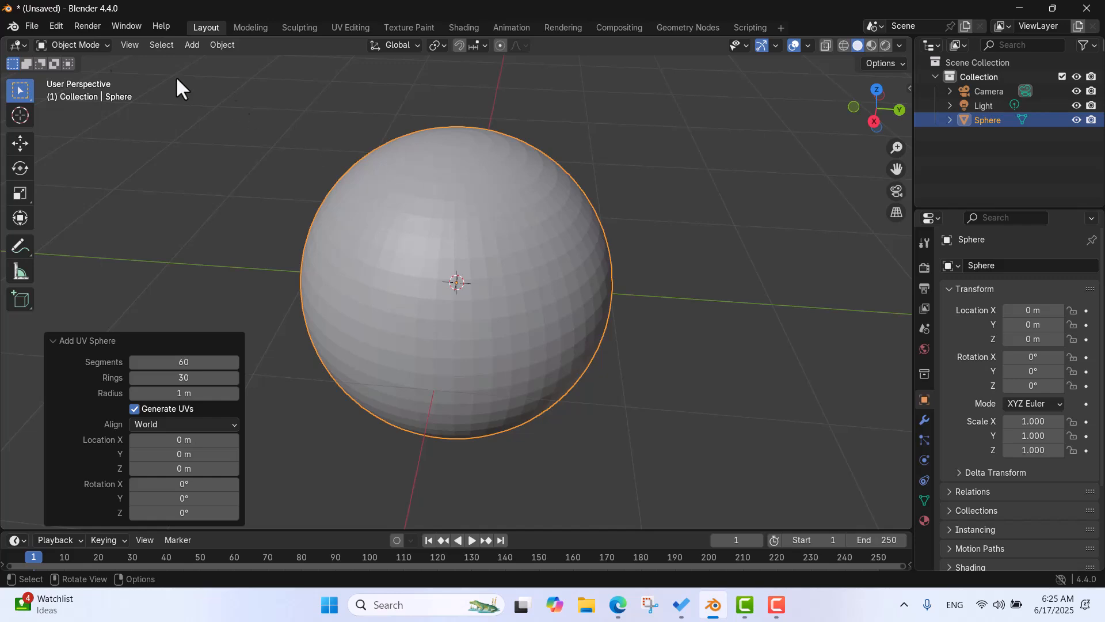
Enter Edit Mode on the sphere and subdivide its whole mesh with one cut.
click(75, 45)
click(89, 76)
scroll(451, 160, down, 2)
scroll(564, 224, up, 2)
right_click(671, 149)
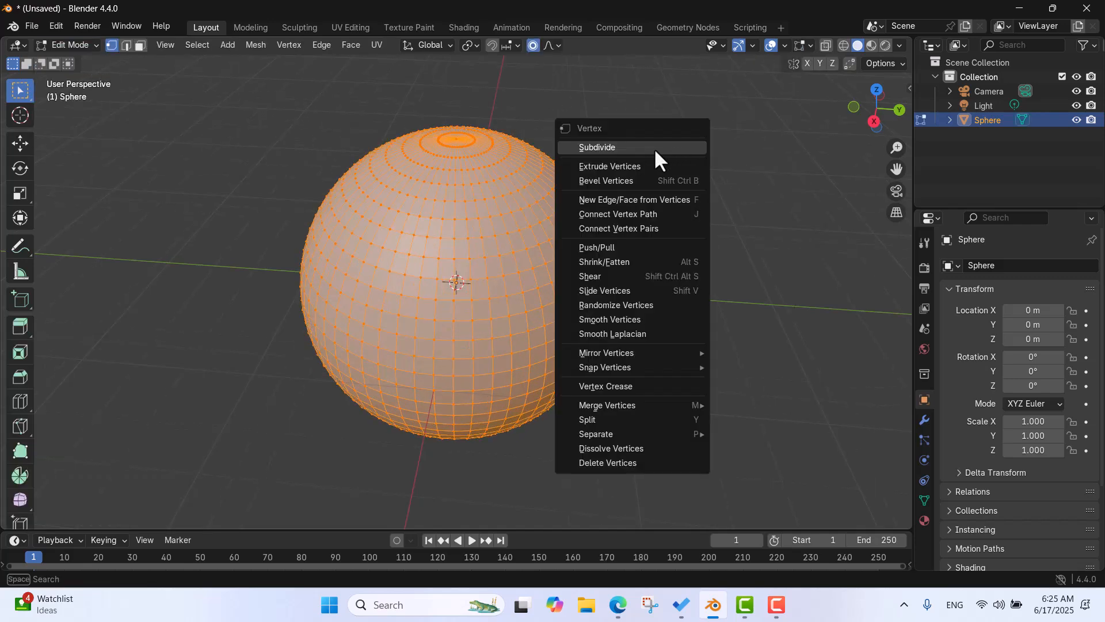
click(620, 146)
Duplicate the sphere's mesh within Edit Mode and place the copy beside the original, about 2.22 m away along Y.
scroll(516, 227, up, 2)
scroll(624, 205, down, 2)
middle_drag(624, 205, 649, 180)
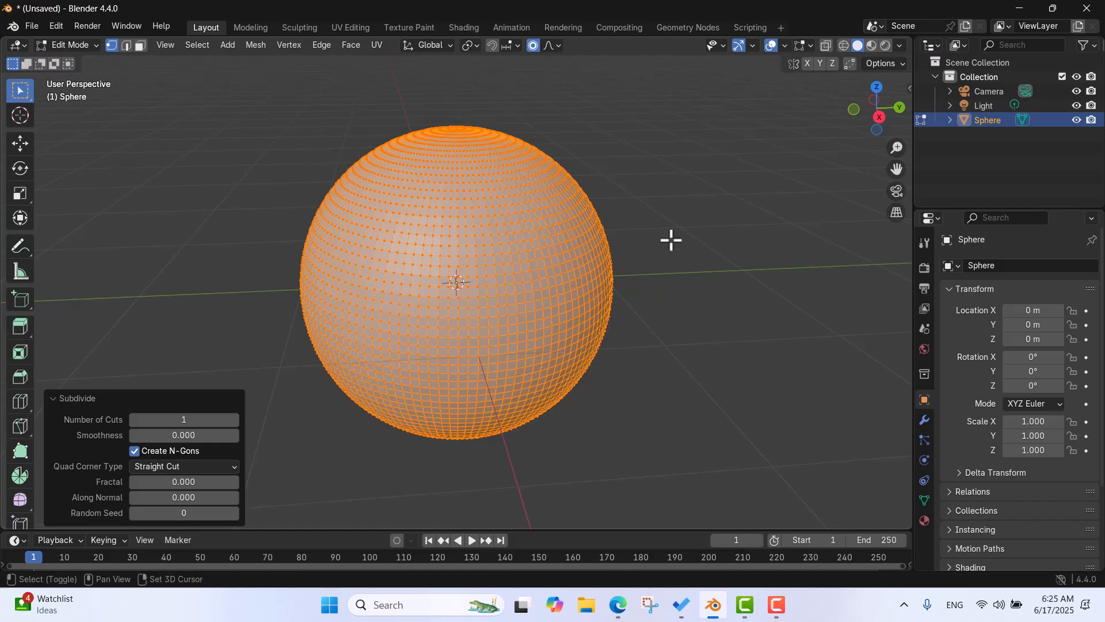
key(shift+d)
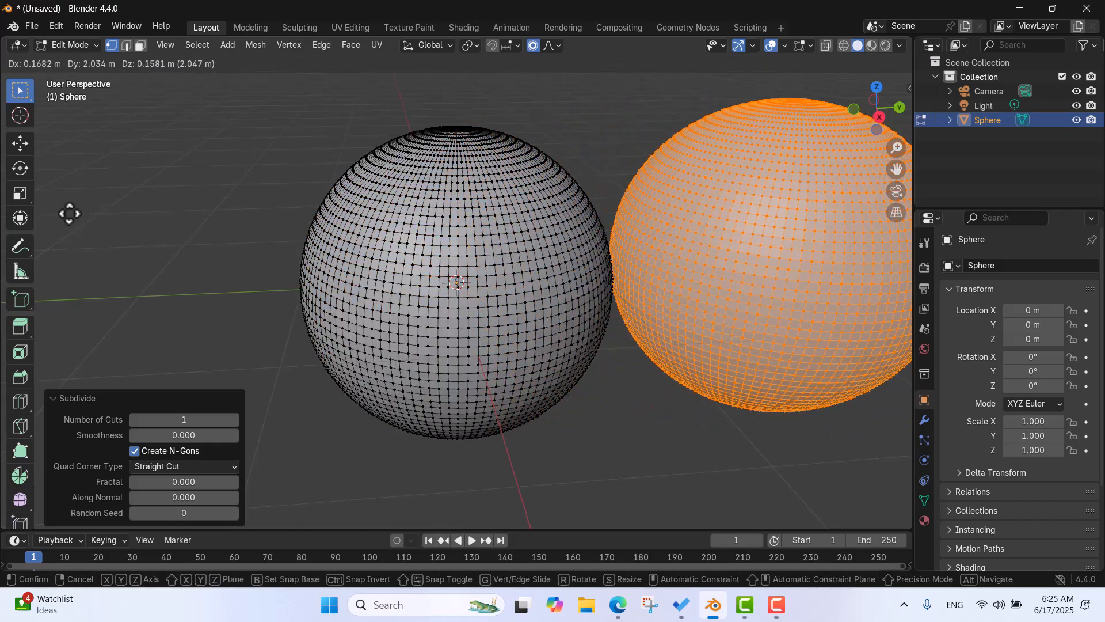
click(98, 204)
scroll(131, 235, down, 4)
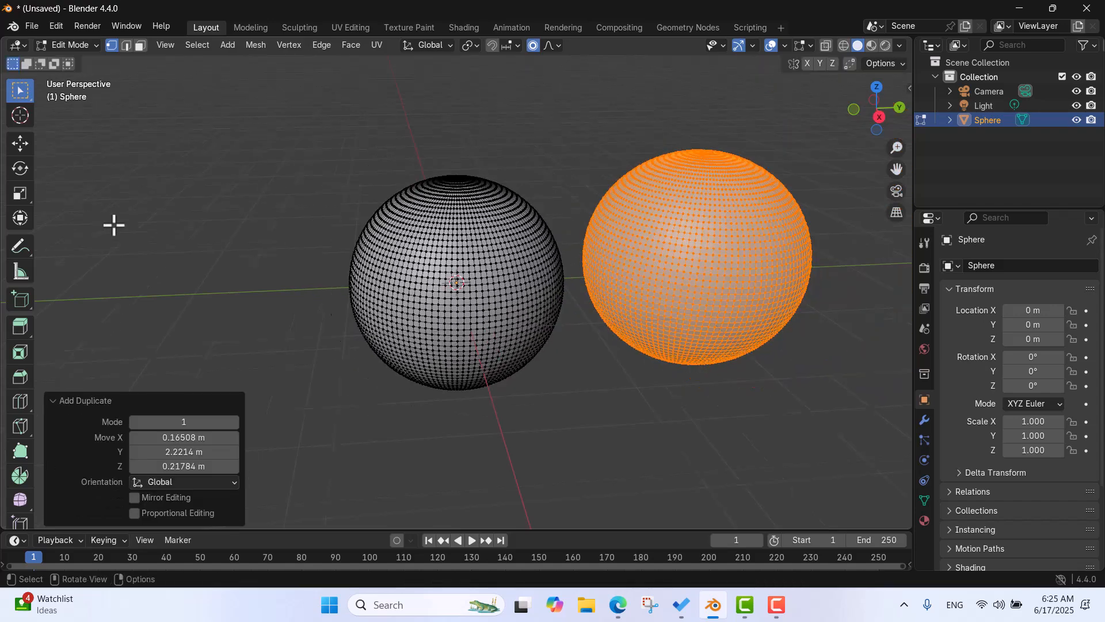
middle_drag(345, 244, 380, 209)
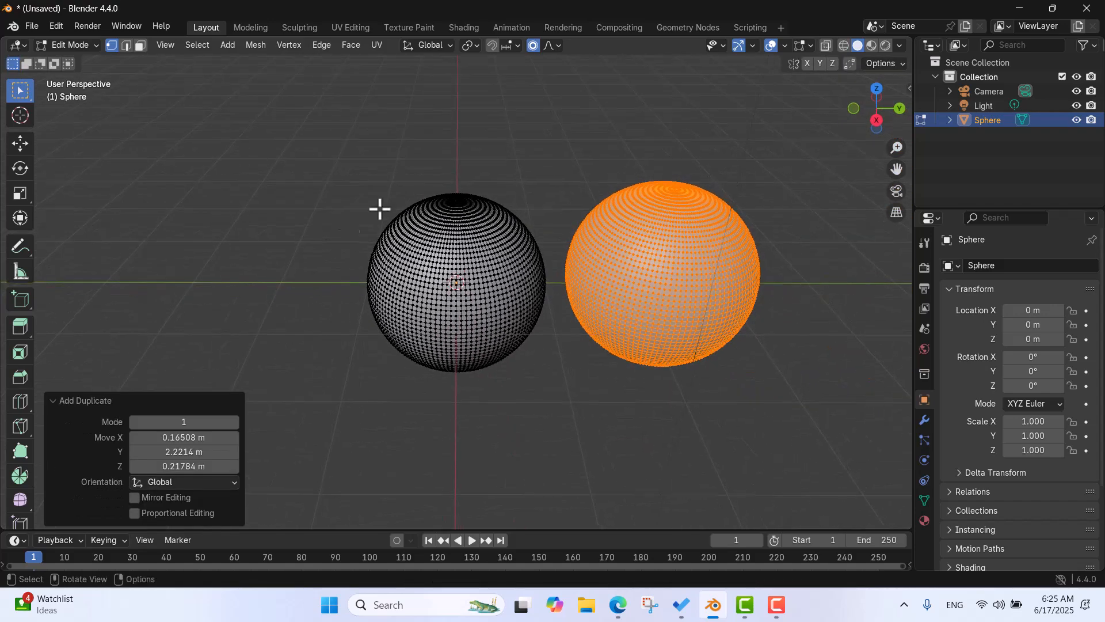
Enable Connected Only in the proportional editing settings.
click(558, 46)
click(500, 73)
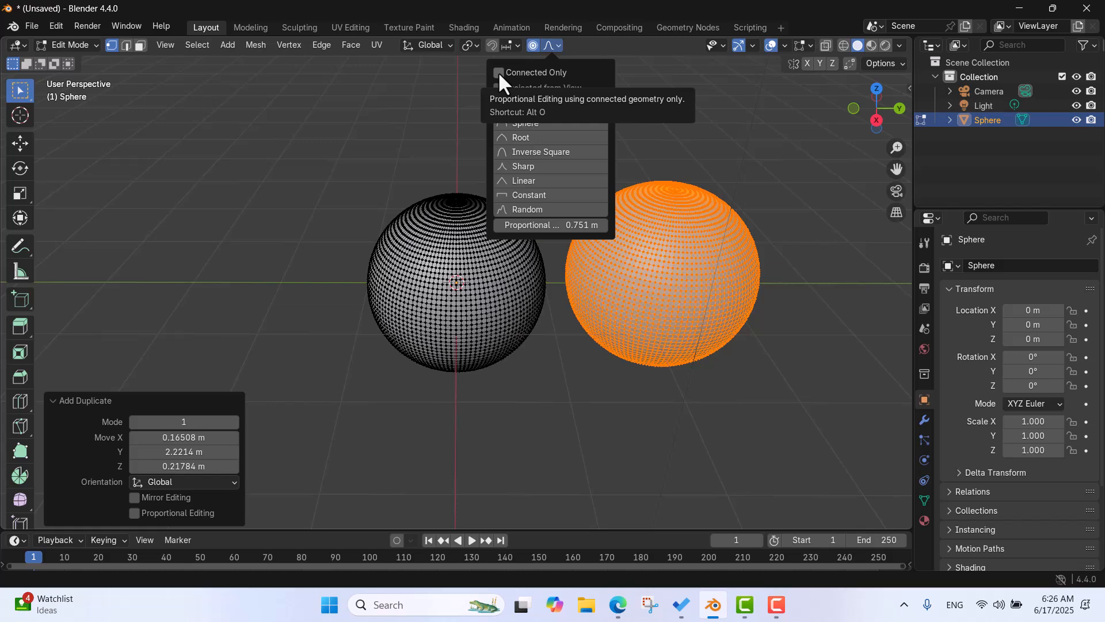
click(498, 71)
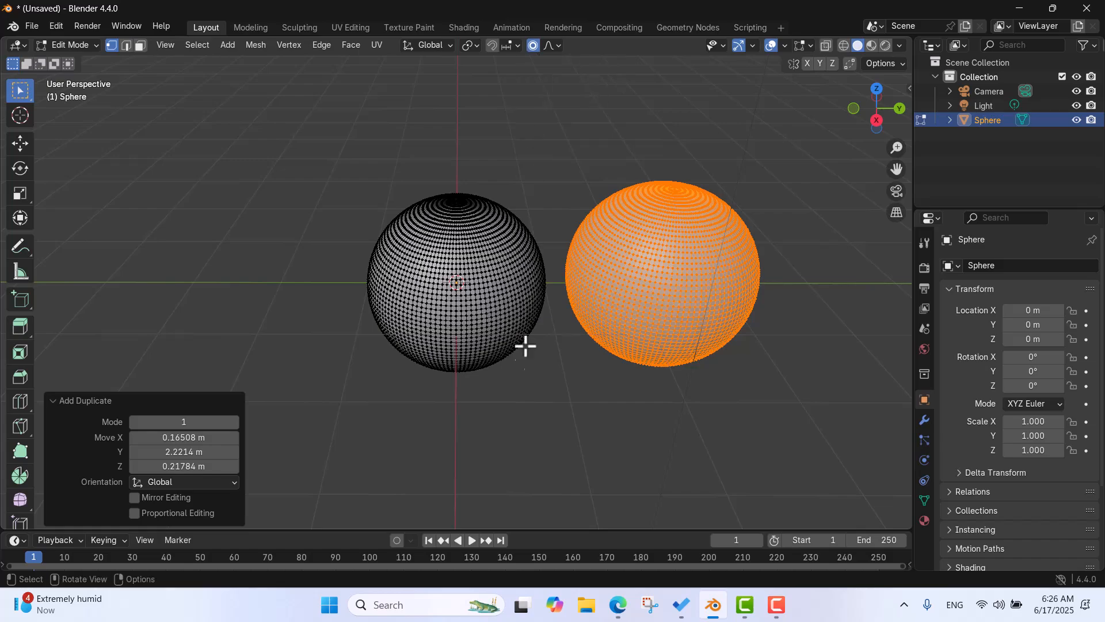
Select a single vertex on the original sphere, on the side facing the duplicate.
scroll(526, 291, up, 2)
scroll(518, 282, up, 1)
scroll(489, 224, down, 2)
mouse_move(459, 265)
middle_down()
mouse_move(477, 178)
mouse_move(423, 242)
mouse_move(474, 247)
mouse_move(458, 234)
mouse_move(476, 276)
middle_up()
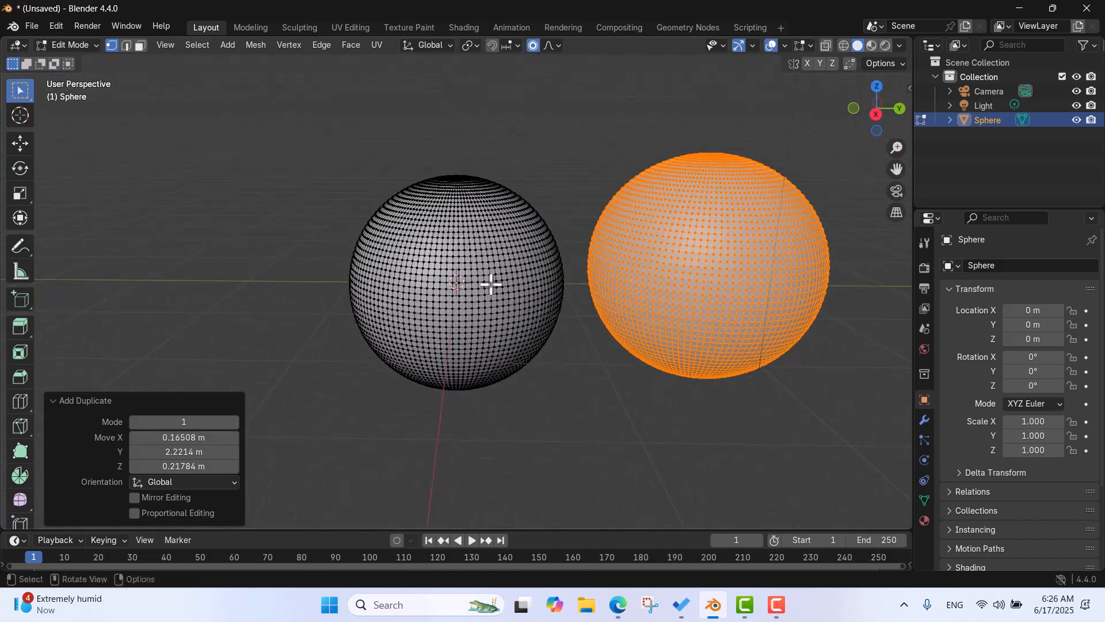
scroll(524, 255, up, 2)
scroll(530, 178, down, 2)
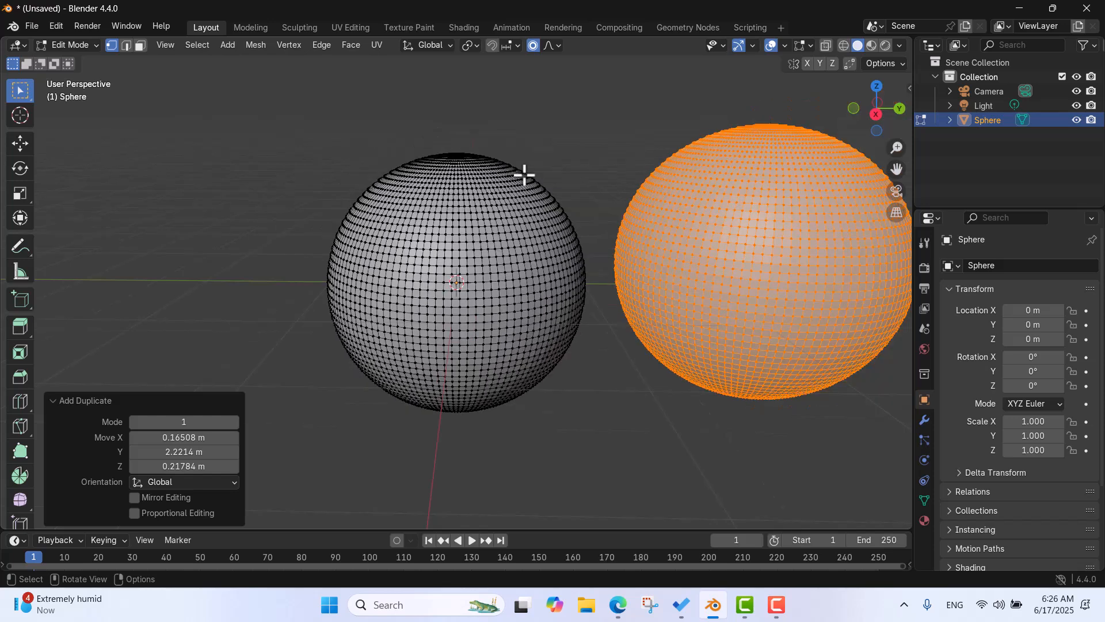
scroll(536, 207, up, 1)
click(535, 251)
middle_drag(551, 238, 574, 322)
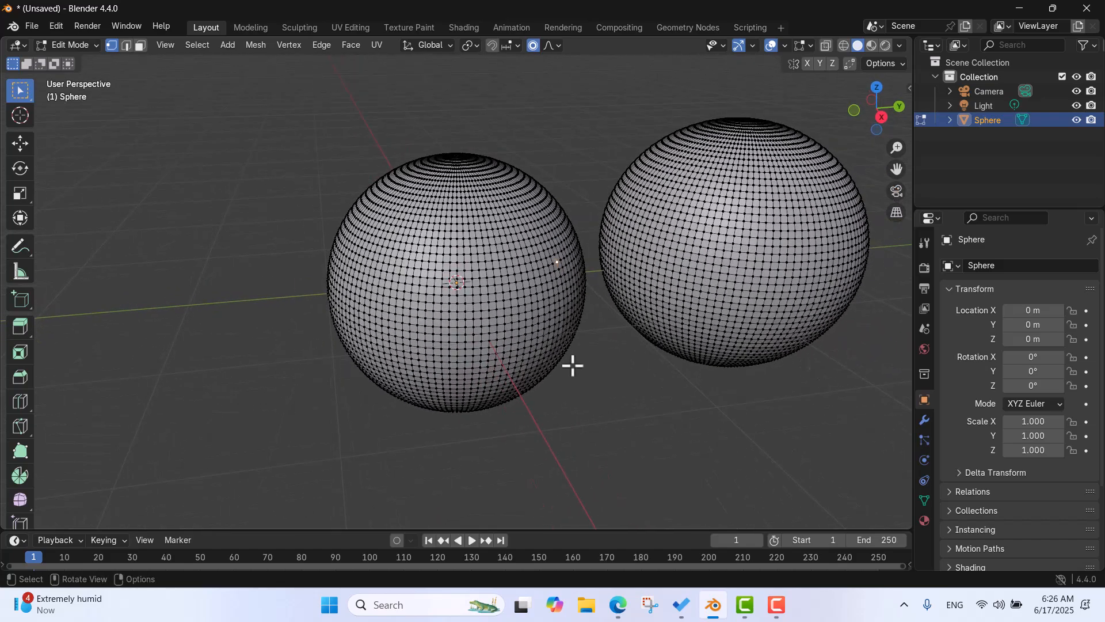
Try moving the selected vertex with Smooth falloff, Connected Only and a proportional size of about 2.14 m, and undo the move.
key(g)
scroll(570, 365, up, 4)
scroll(569, 364, down, 6)
scroll(568, 363, down, 5)
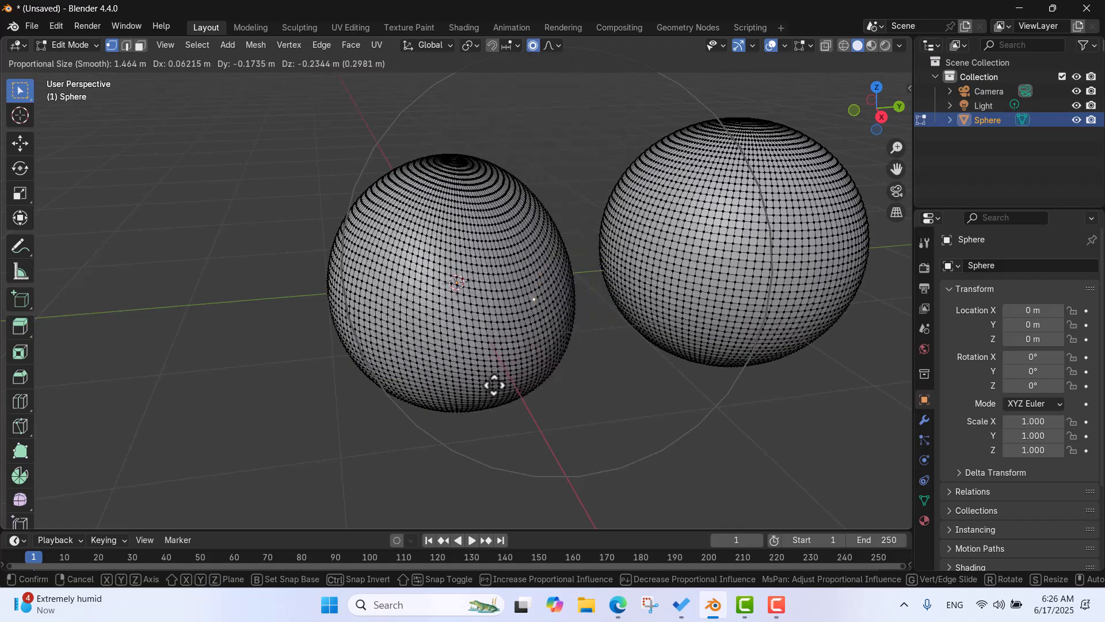
scroll(643, 260, down, 3)
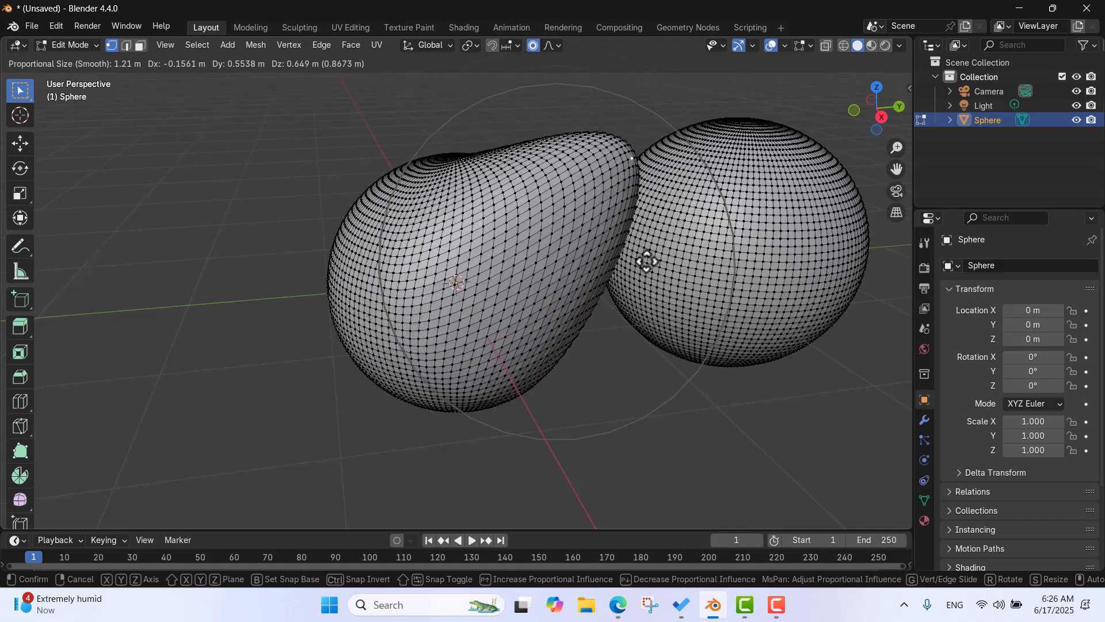
scroll(645, 262, down, 1)
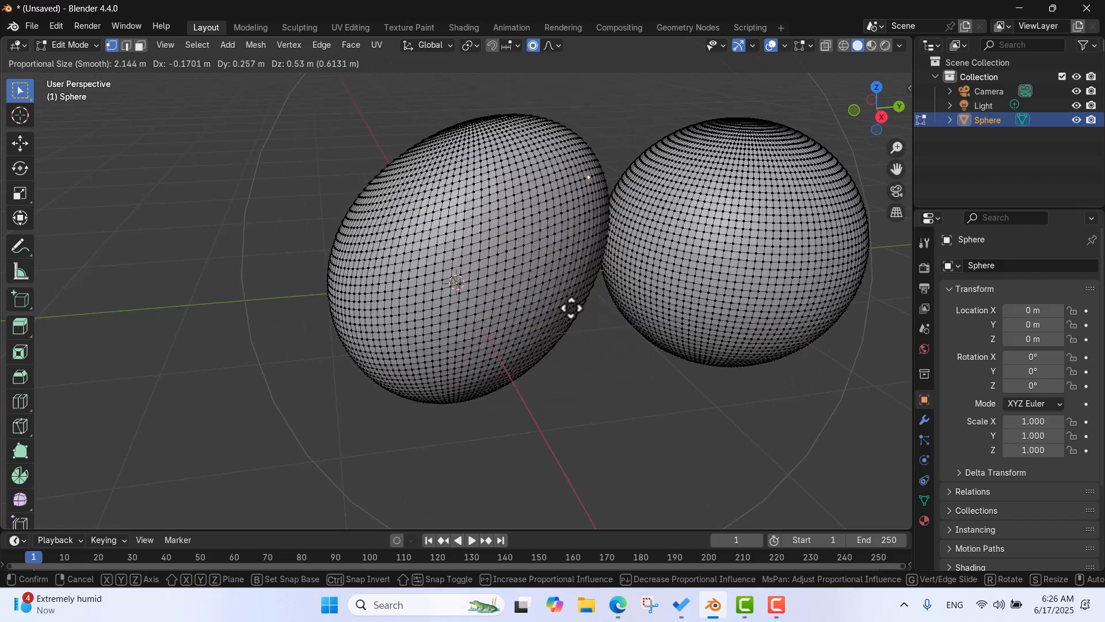
click(501, 345)
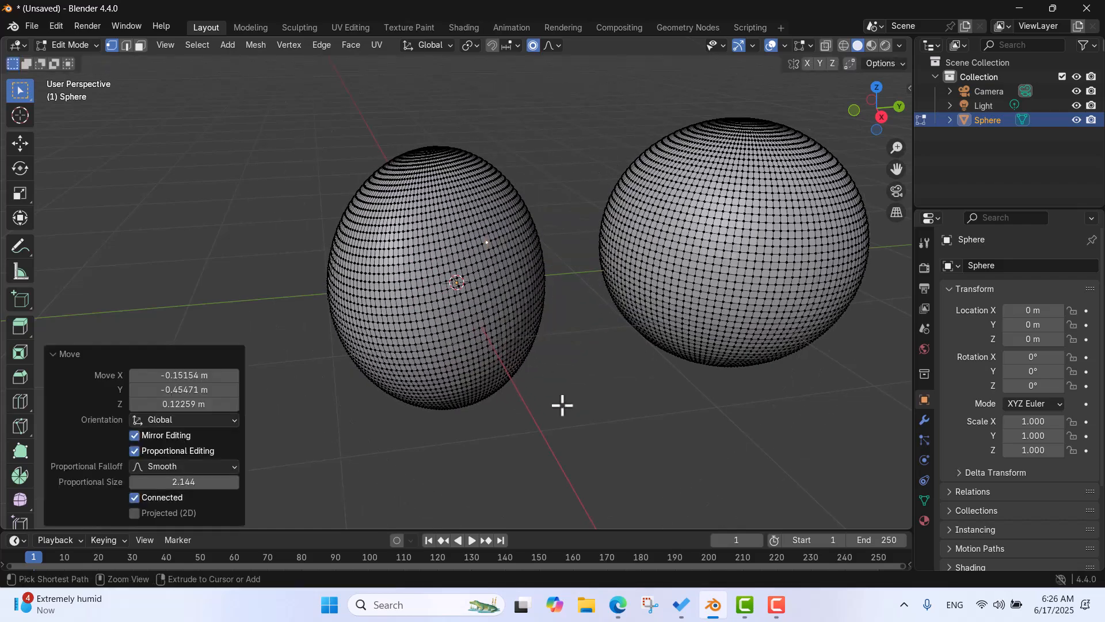
key(ctrl+z)
Turn off Connected Only for proportional editing.
scroll(518, 317, down, 4)
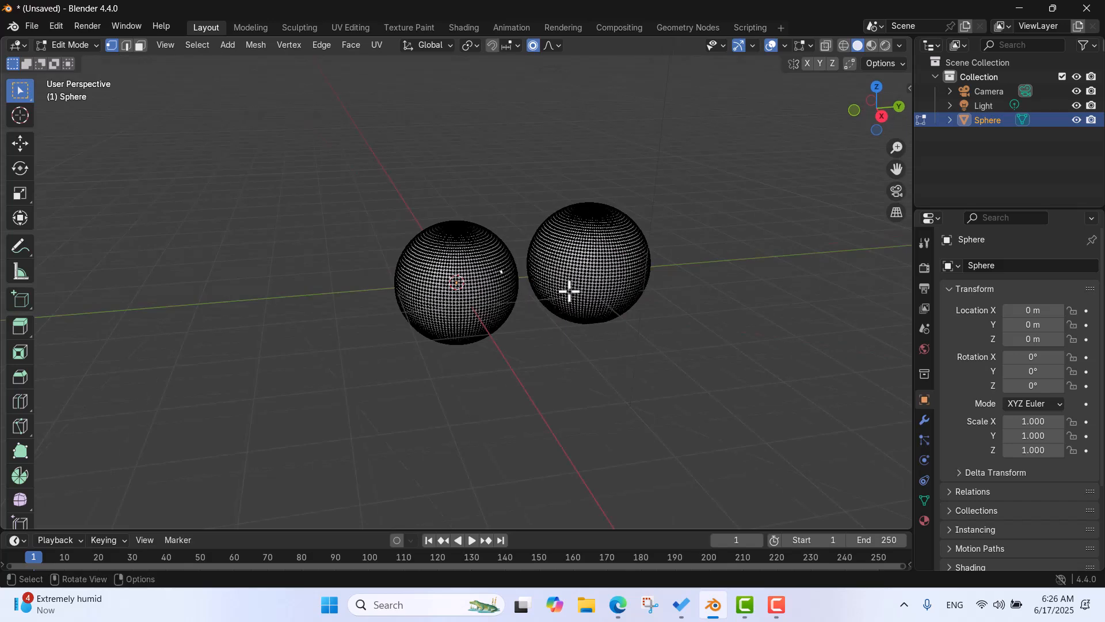
click(553, 45)
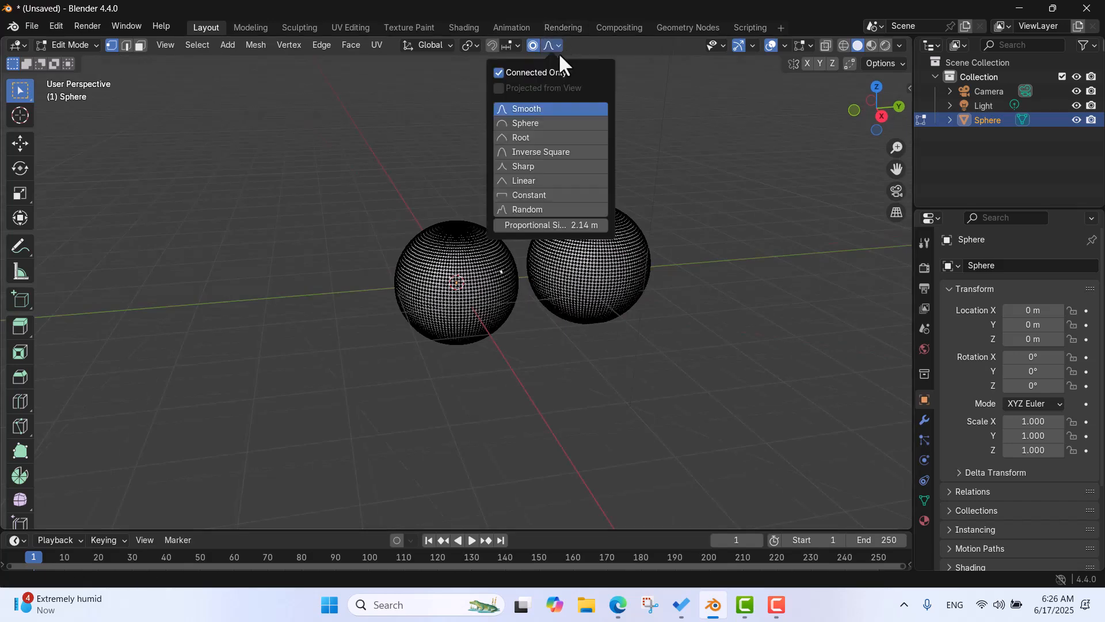
click(499, 73)
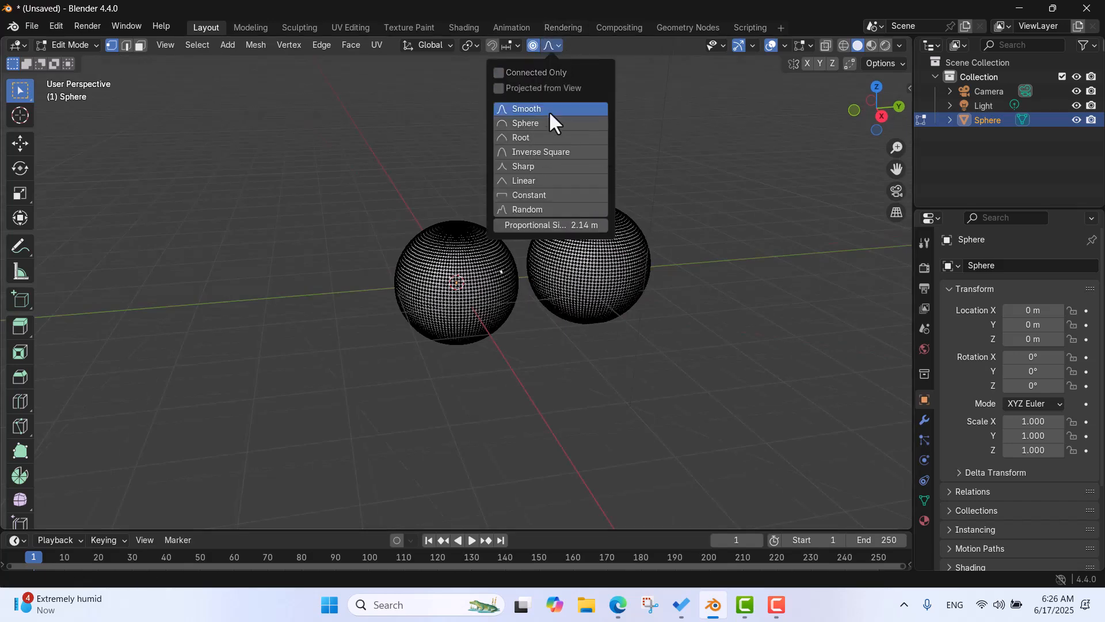
Try moving the selected sphere vertex with Smooth falloff and Connected Only off, reducing the proportional size to 1 m, and undo the move.
scroll(543, 288, up, 3)
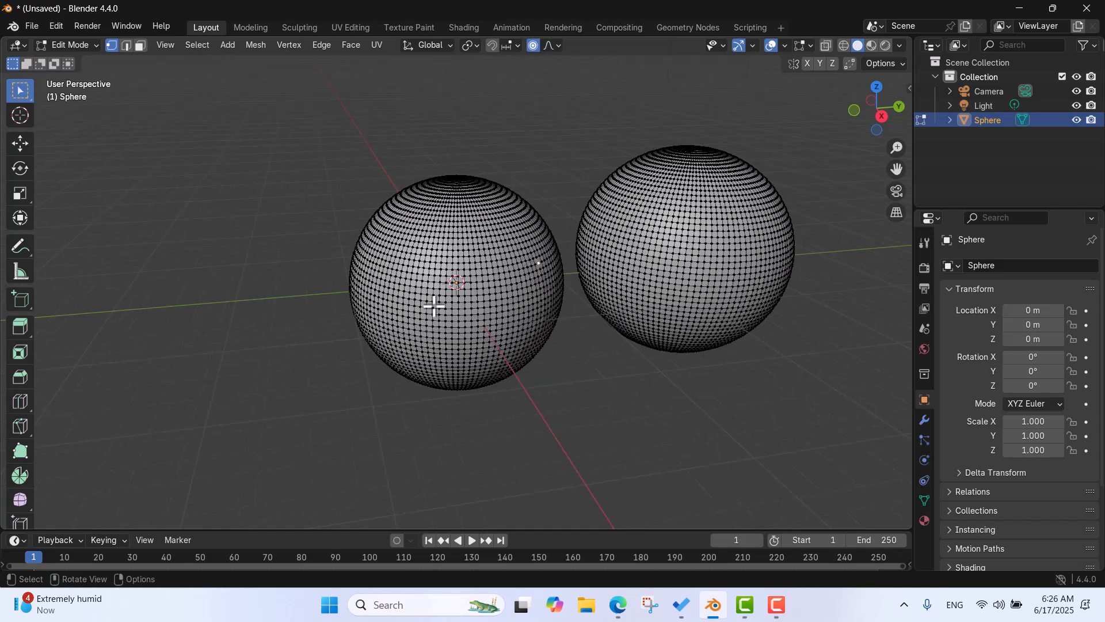
key(g)
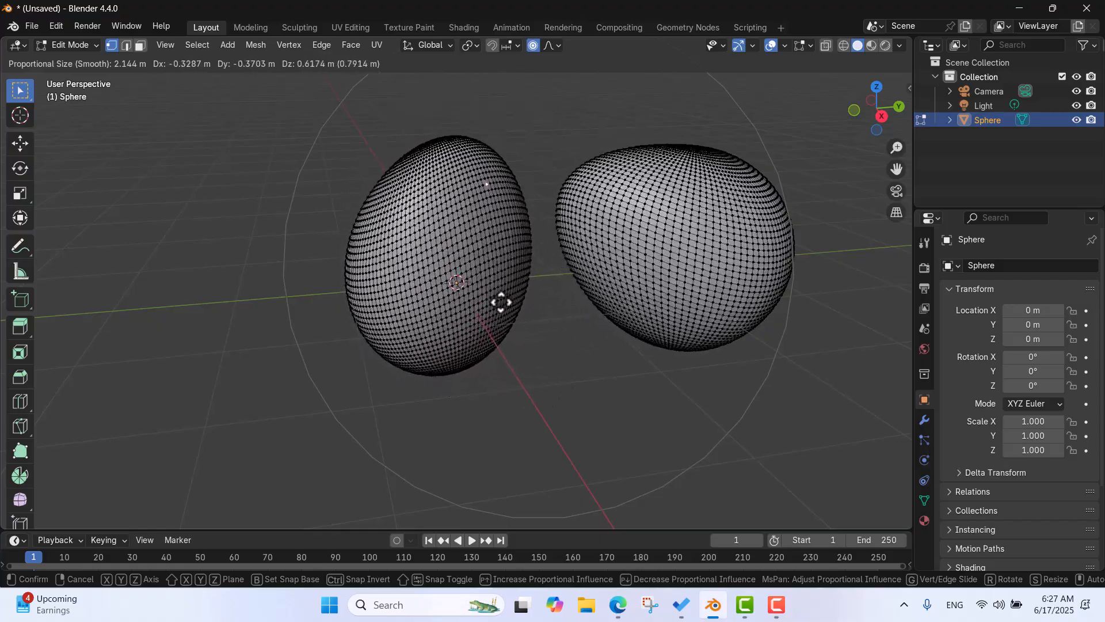
scroll(502, 304, up, 6)
scroll(502, 304, up, 2)
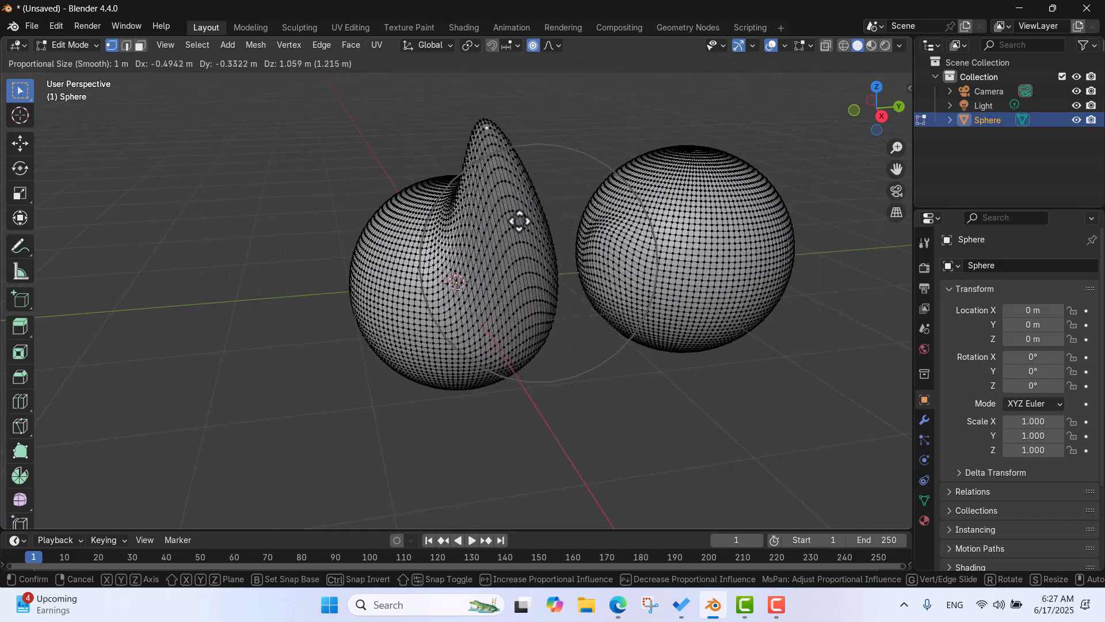
click(566, 330)
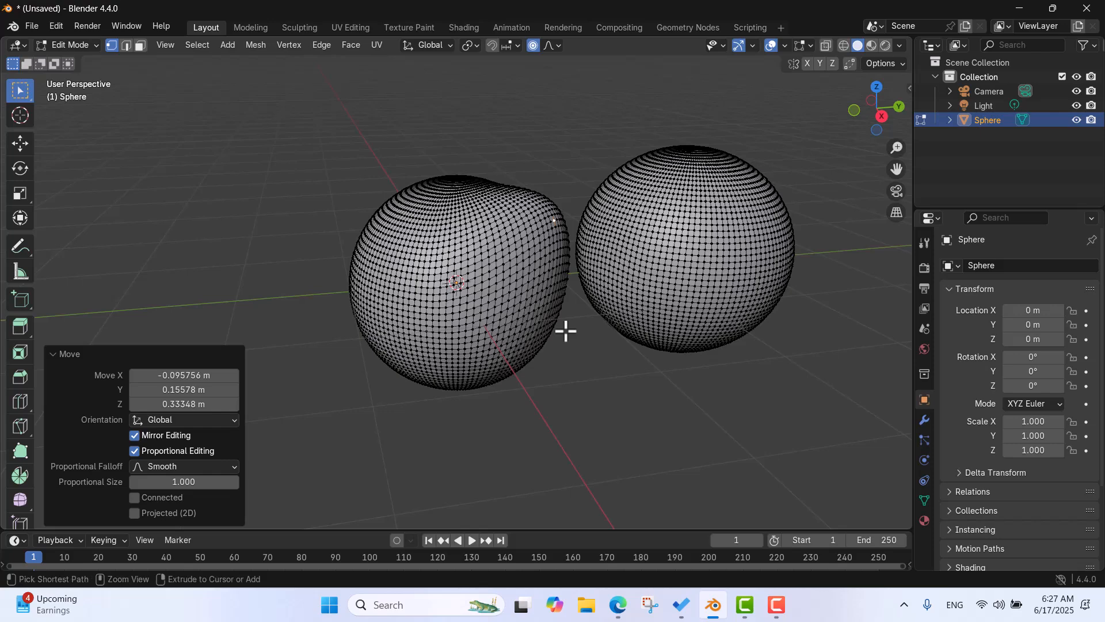
key(ctrl+z)
Return to Object Mode and delete the object containing both spheres.
scroll(459, 227, up, 3)
scroll(353, 162, down, 3)
middle_drag(353, 162, 378, 184)
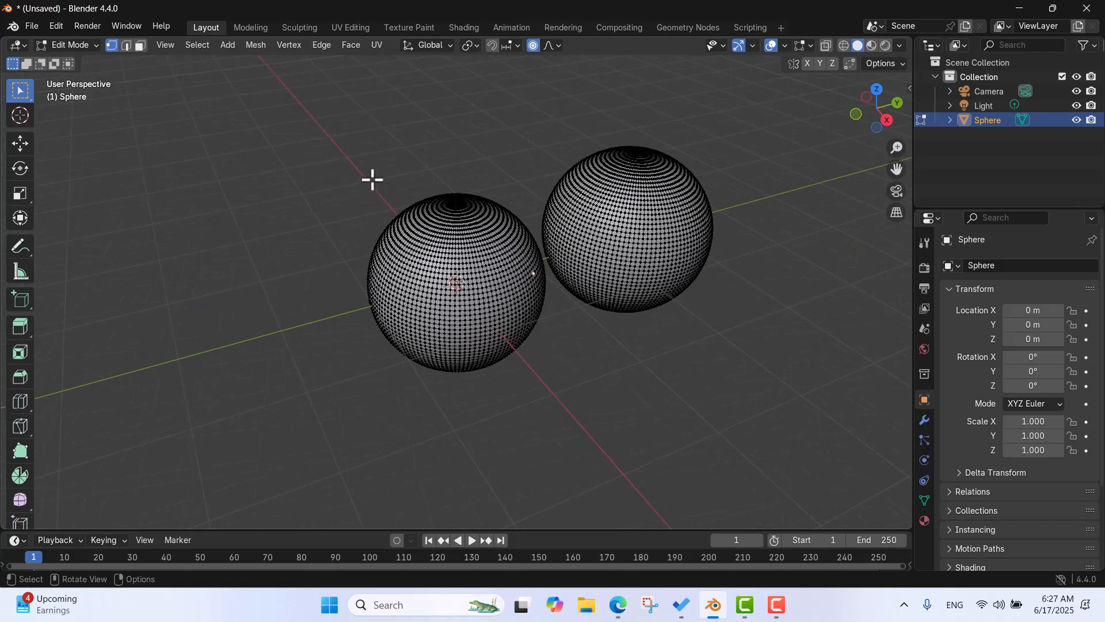
click(68, 46)
click(80, 61)
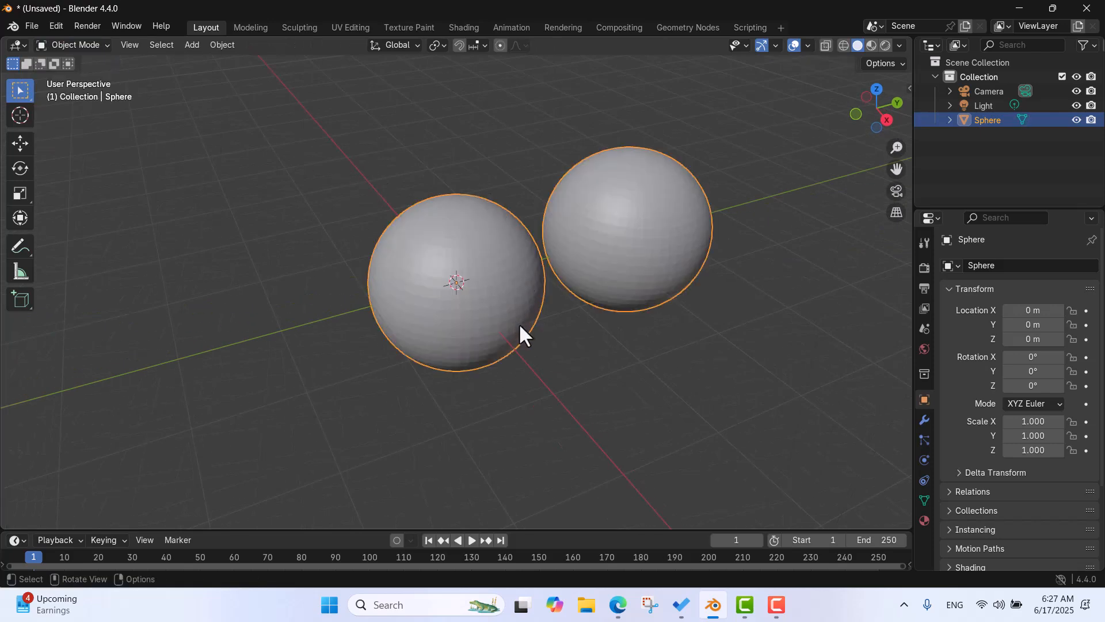
key(Delete)
middle_drag(488, 311, 425, 286)
Add a cylinder mesh with 32 vertices, 1 m radius and 2 m depth at the world origin.
click(190, 45)
mouse_move(197, 60)
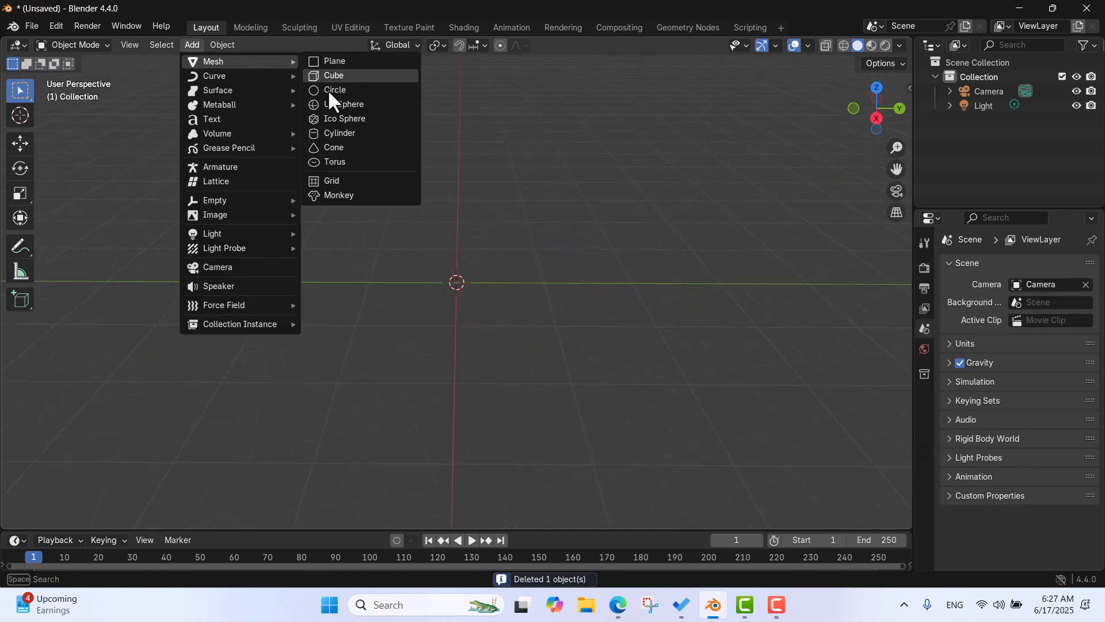
click(357, 133)
scroll(565, 337, down, 3)
middle_drag(560, 272, 501, 284)
Stretch the cylinder along the Z axis to a scale of about 4.24.
key(s)
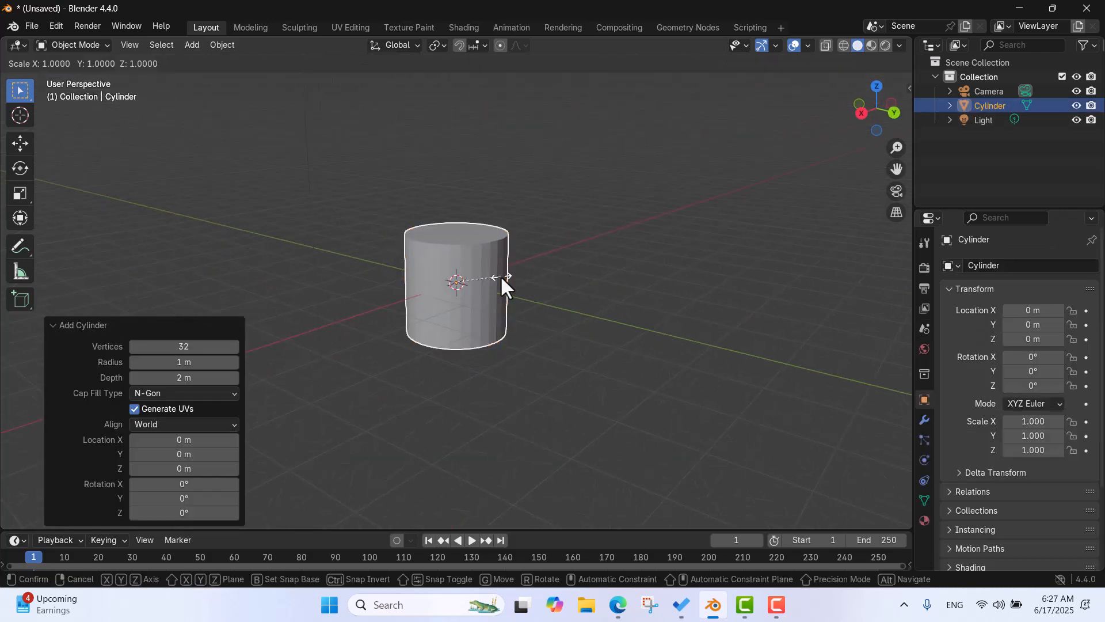
key(z)
click(659, 279)
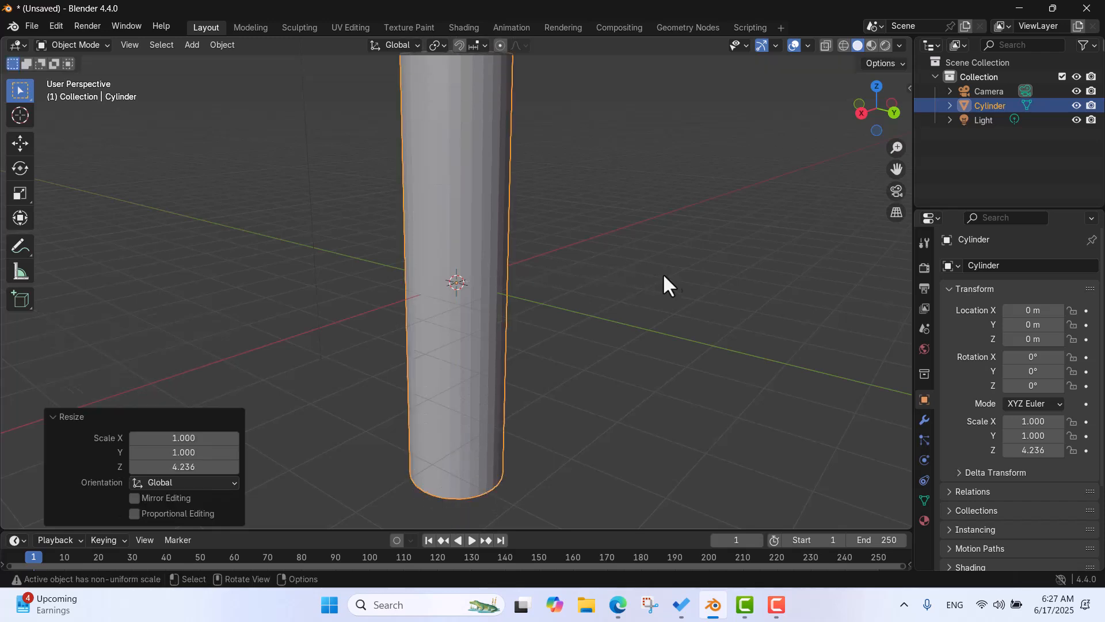
mouse_move(625, 290)
middle_down()
mouse_move(572, 284)
mouse_move(624, 304)
middle_up()
scroll(624, 304, up, 1)
scroll(625, 304, down, 3)
scroll(617, 299, up, 1)
In Edit Mode, add 11 evenly spaced horizontal loop cuts along the cylinder without sliding them, and clear the selection.
click(77, 46)
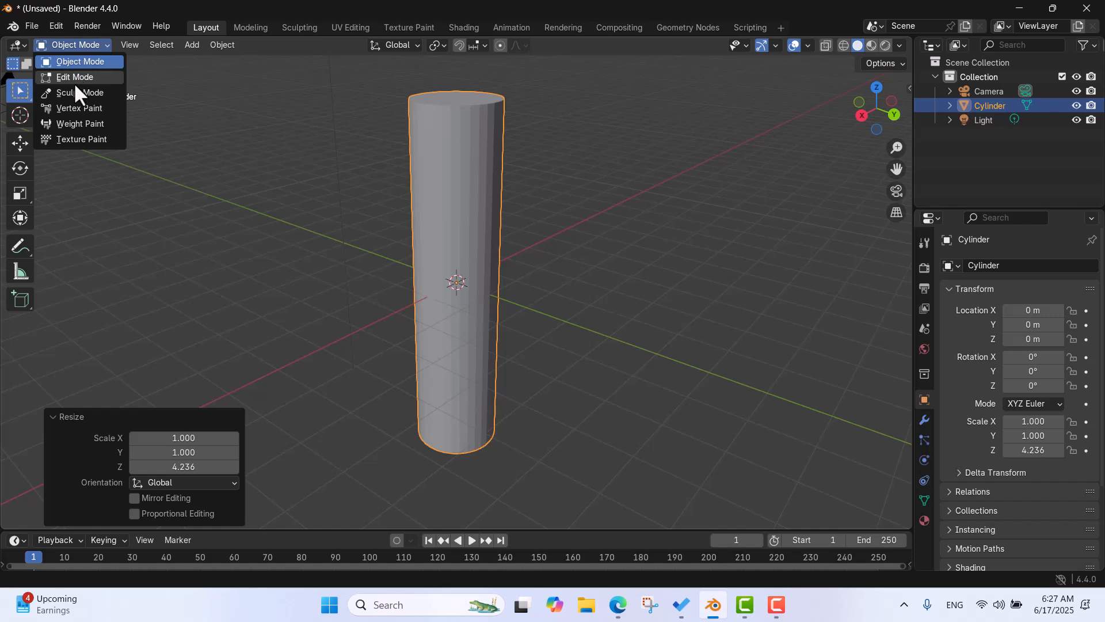
click(74, 77)
key(ctrl+r)
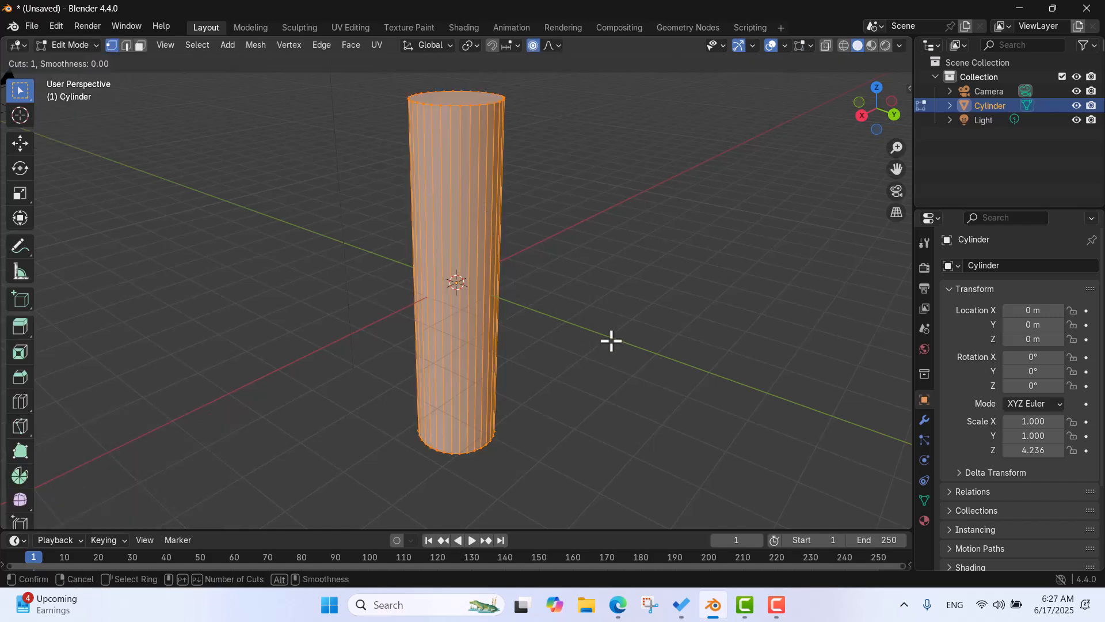
scroll(503, 297, up, 5)
scroll(504, 297, up, 5)
click(503, 297)
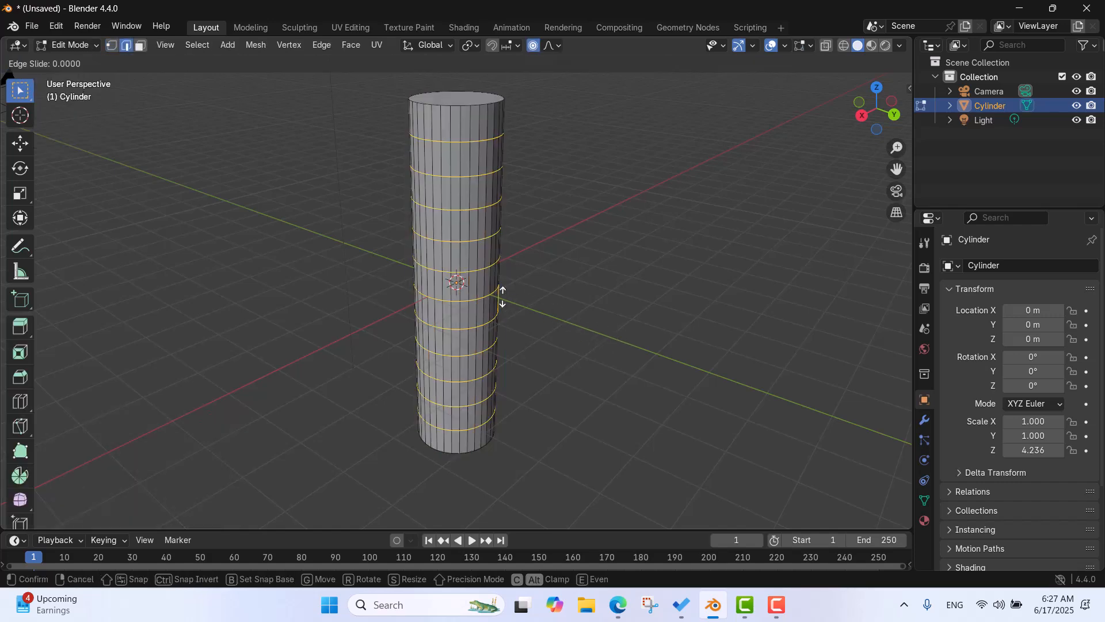
right_click(503, 297)
click(658, 300)
middle_drag(629, 291, 587, 230)
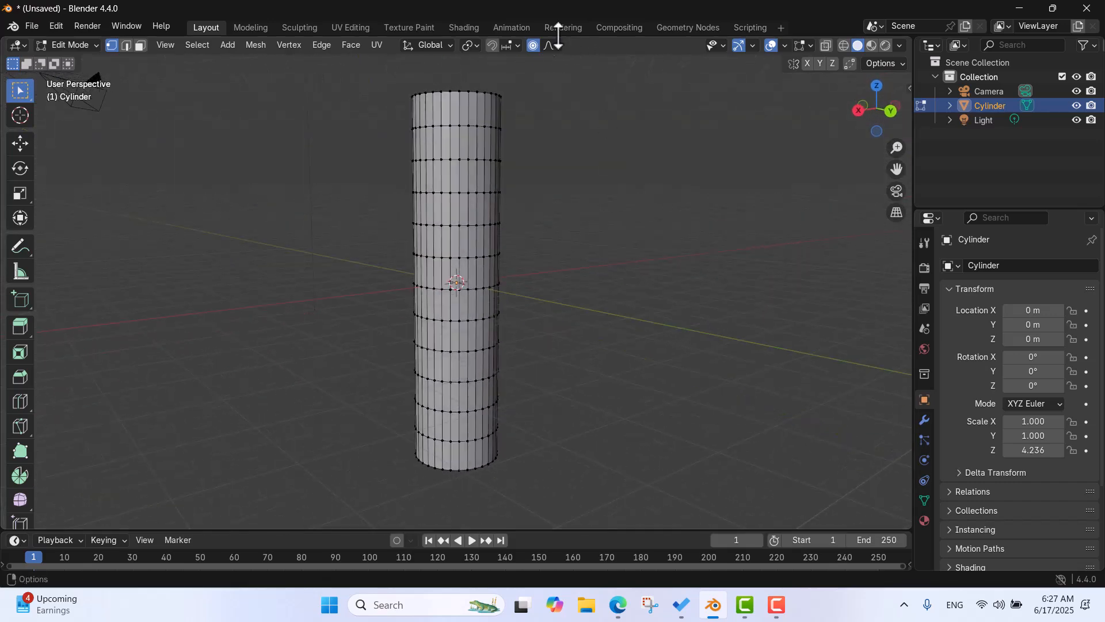
Turn off proportional editing and select the horizontal edge loop at the cylinder's mid-height using edge selection.
click(534, 44)
middle_drag(536, 161, 564, 148)
scroll(510, 313, up, 3)
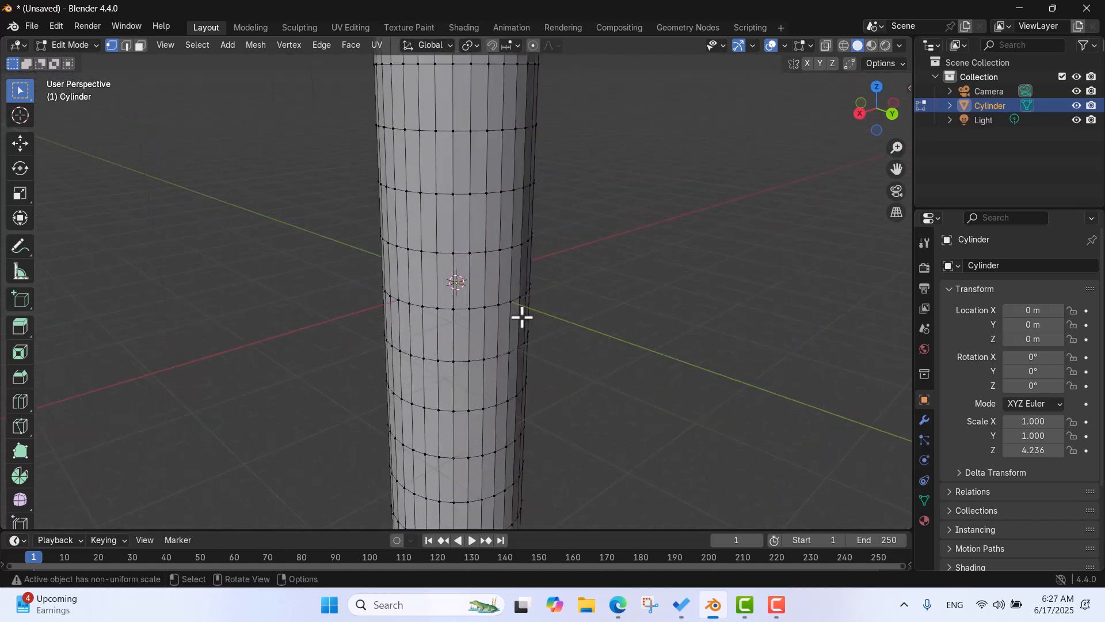
scroll(579, 254, up, 2)
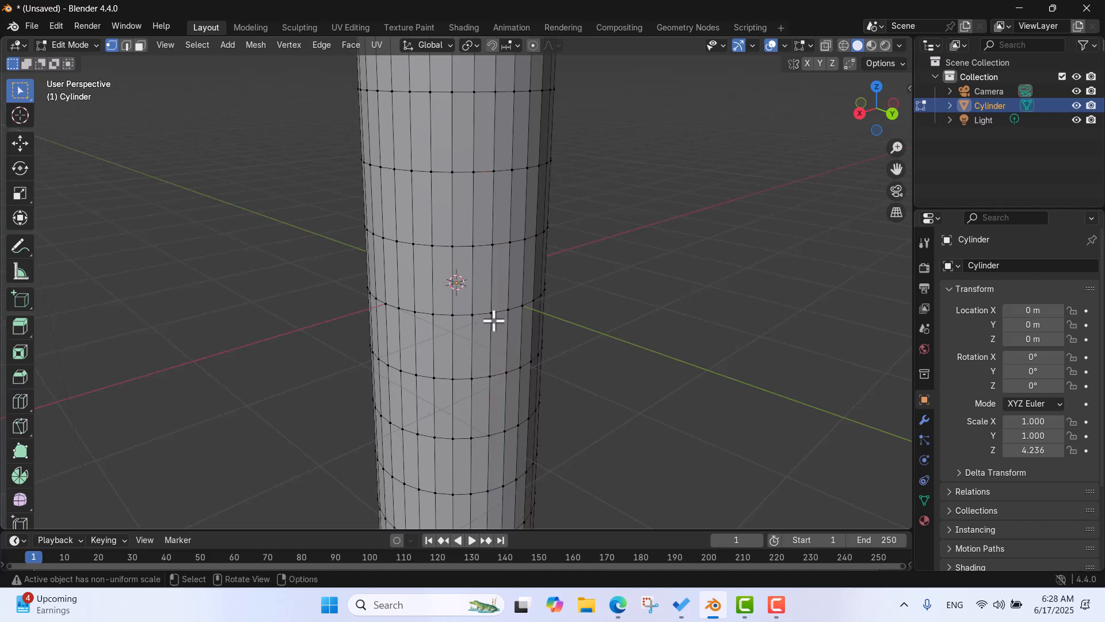
click(127, 45)
key(ctrl+r)
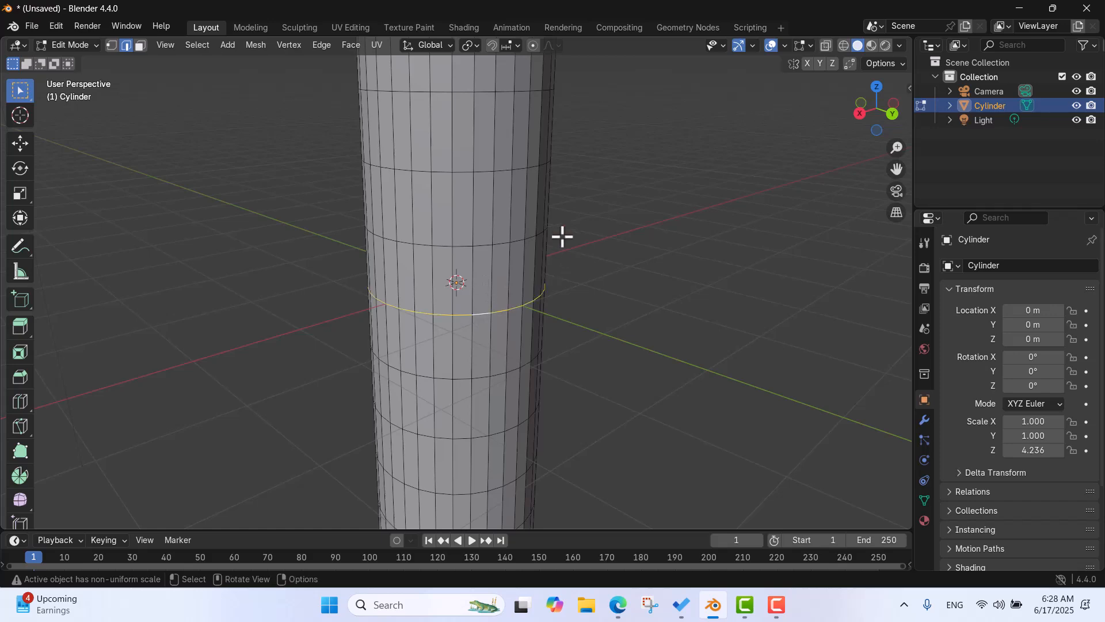
scroll(567, 270, down, 4)
mouse_move(565, 292)
middle_down()
mouse_move(582, 308)
mouse_move(572, 278)
mouse_move(560, 294)
middle_up()
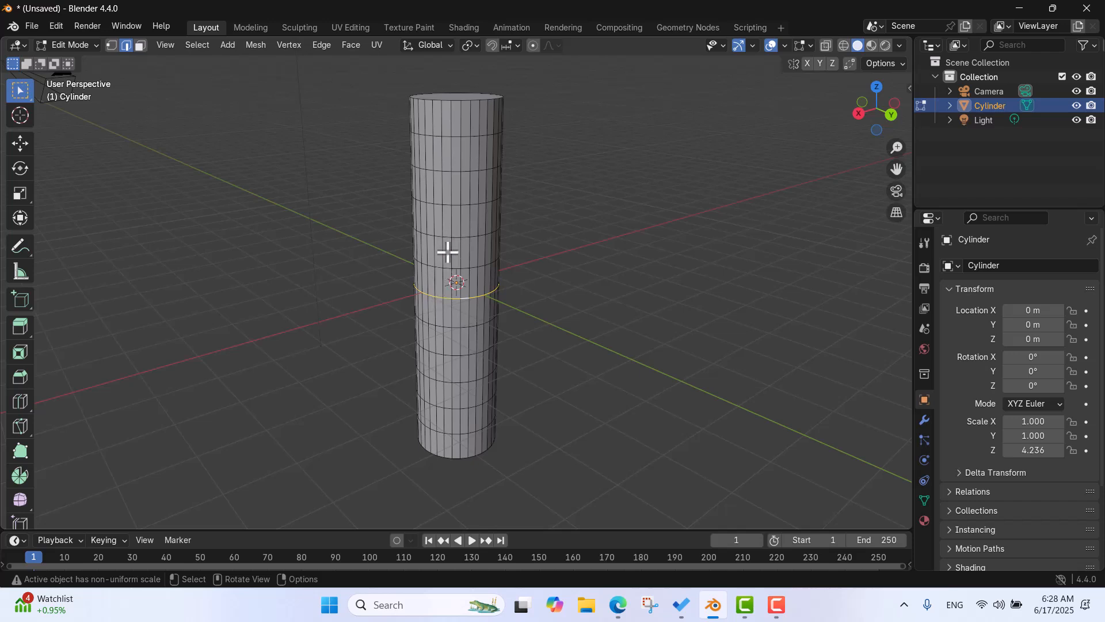
Turn proportional editing back on and check its falloff settings.
click(533, 45)
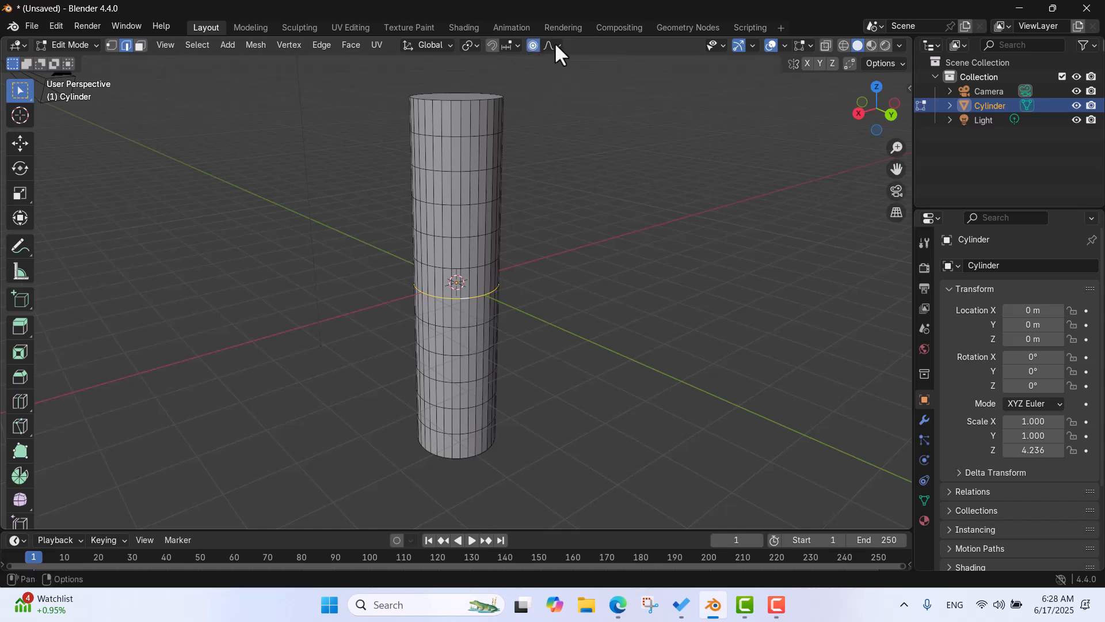
click(558, 45)
click(559, 44)
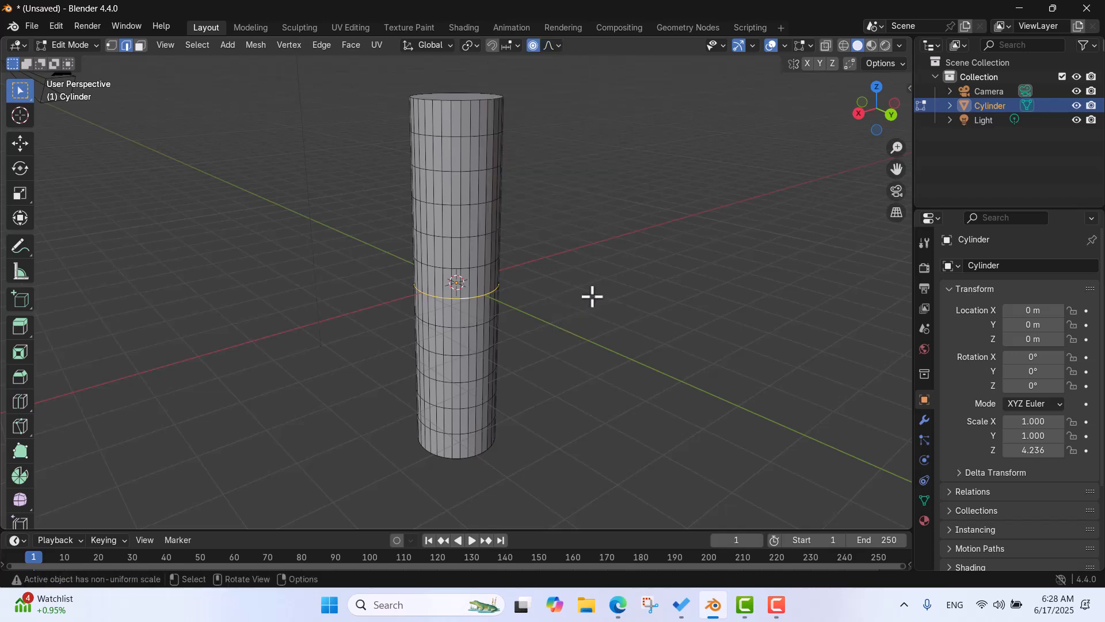
Try scaling the middle edge loop with Smooth falloff at varying proportional sizes, ending at about 1.4 scale and 2.85 m size, and undo it.
key(s)
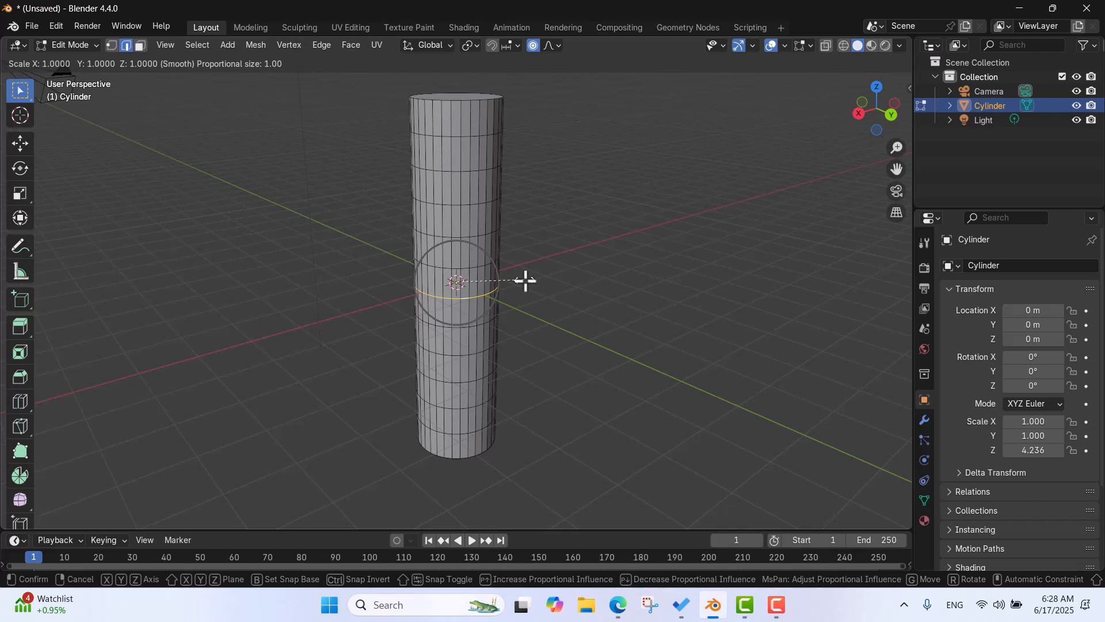
scroll(525, 281, down, 6)
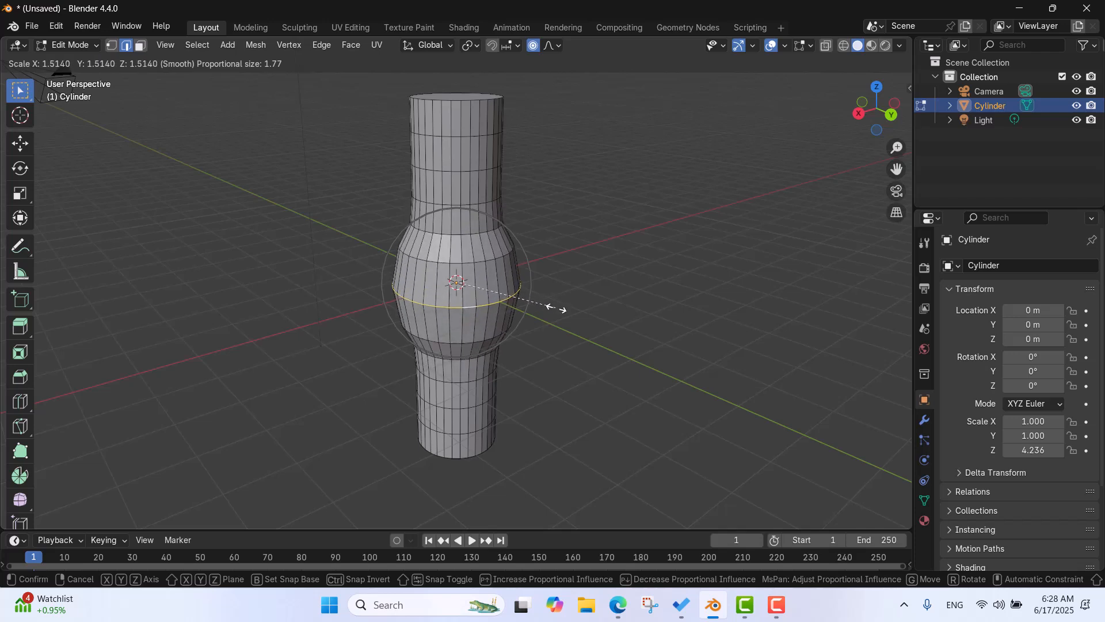
scroll(579, 317, down, 3)
scroll(584, 317, up, 6)
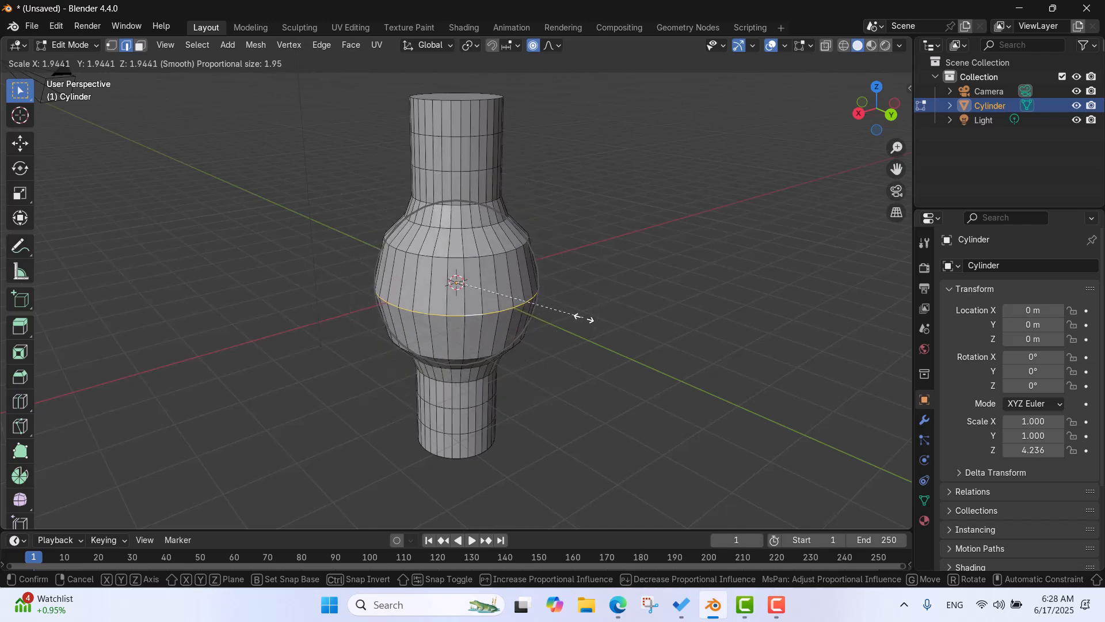
scroll(584, 317, up, 2)
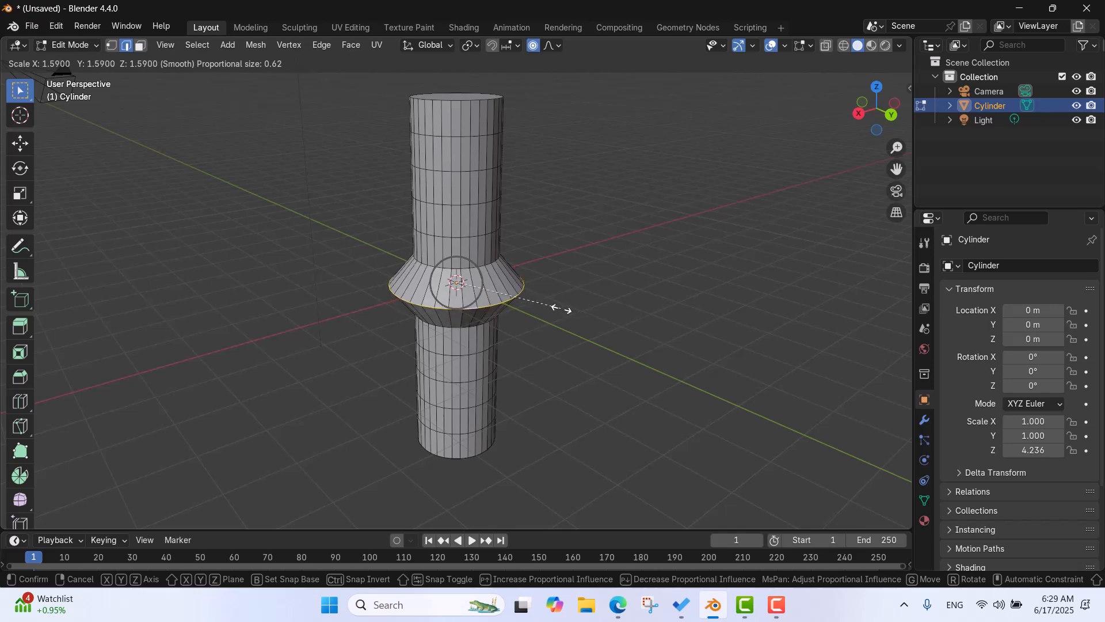
scroll(569, 311, down, 12)
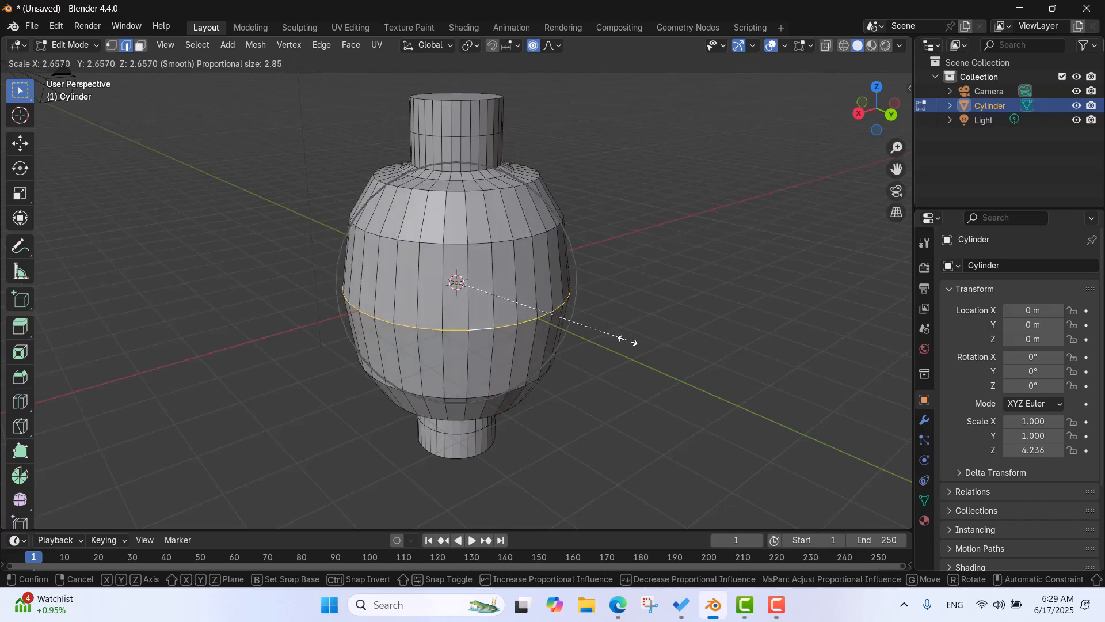
scroll(619, 338, up, 2)
scroll(626, 339, up, 8)
scroll(622, 338, down, 8)
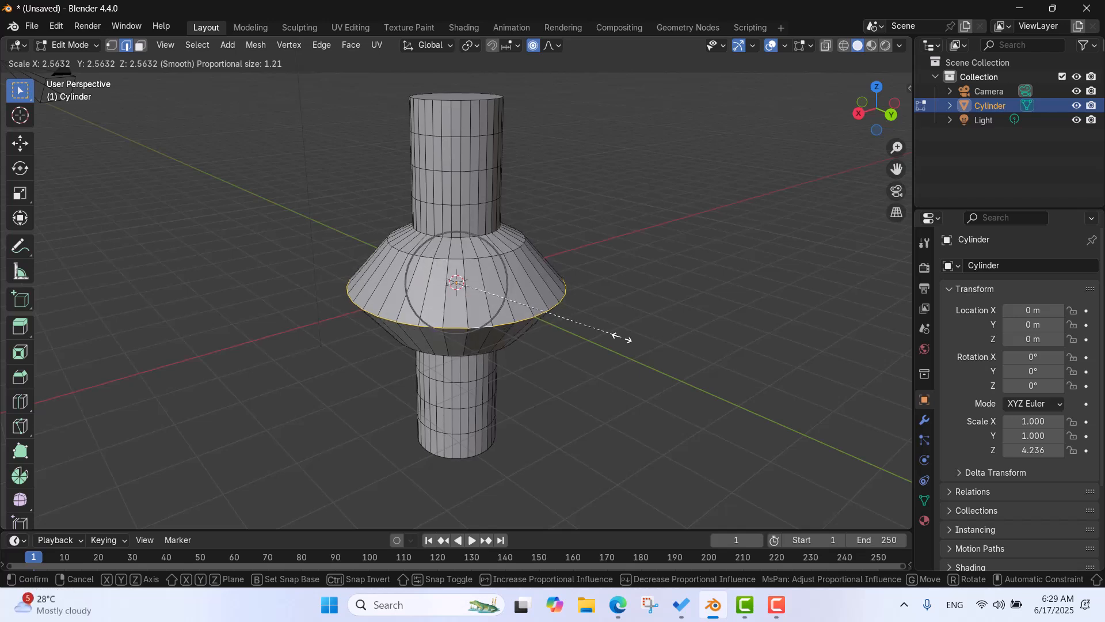
scroll(611, 329, up, 8)
scroll(610, 330, down, 6)
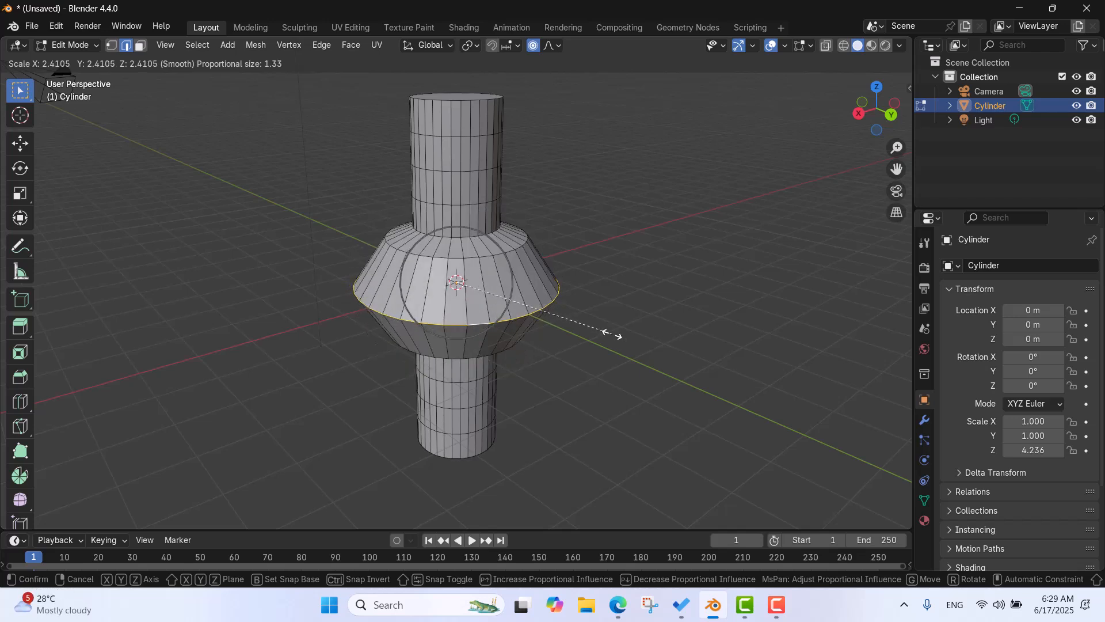
scroll(548, 296, down, 7)
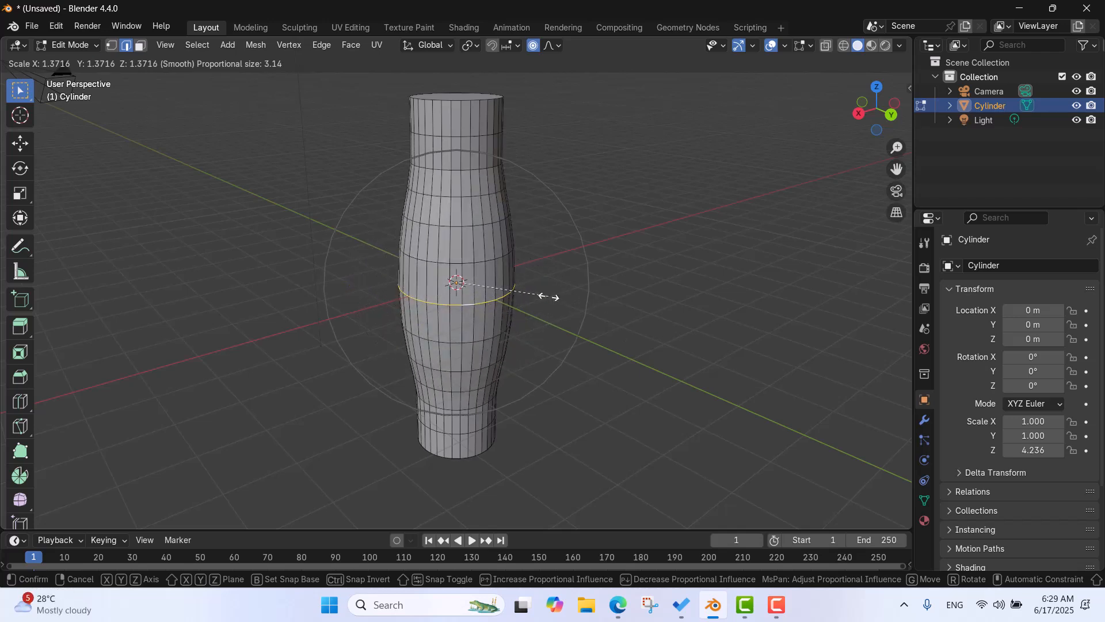
scroll(551, 296, down, 1)
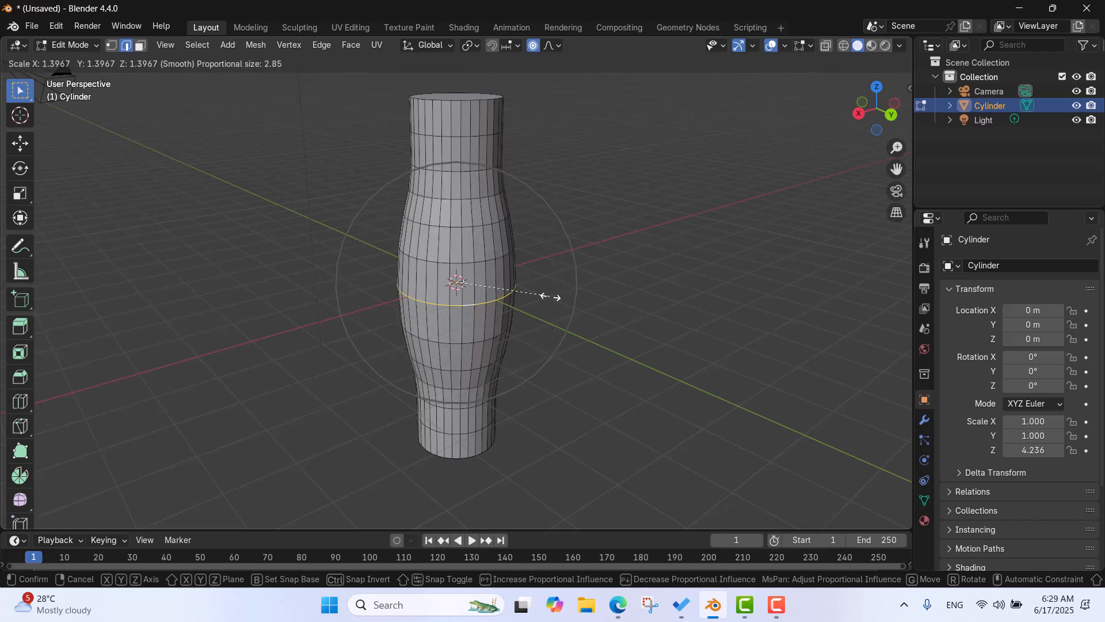
click(551, 296)
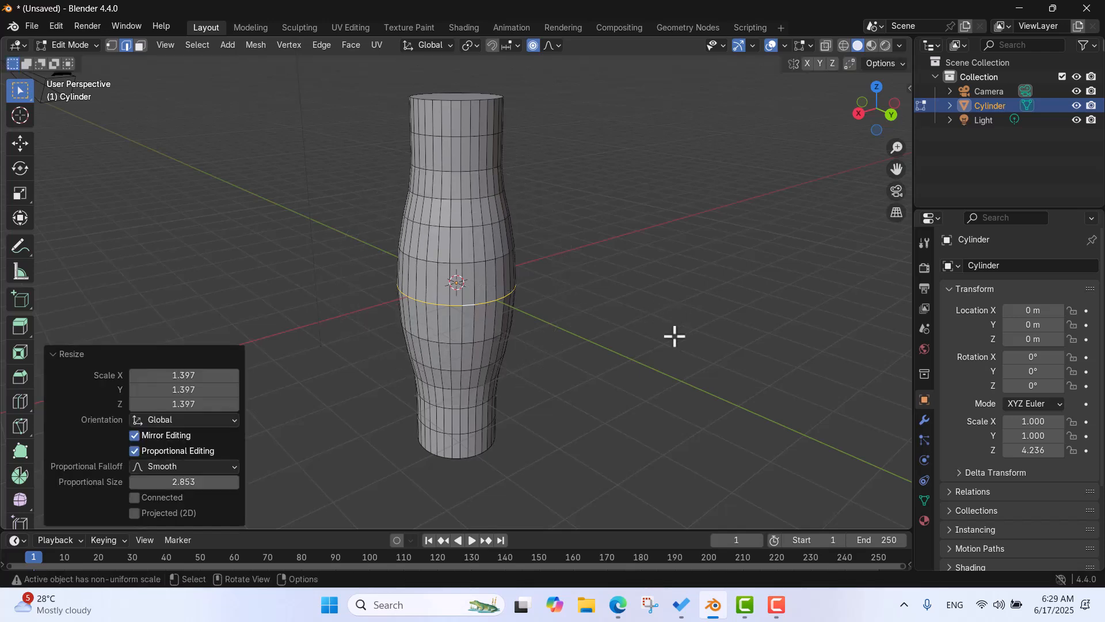
key(ctrl+z)
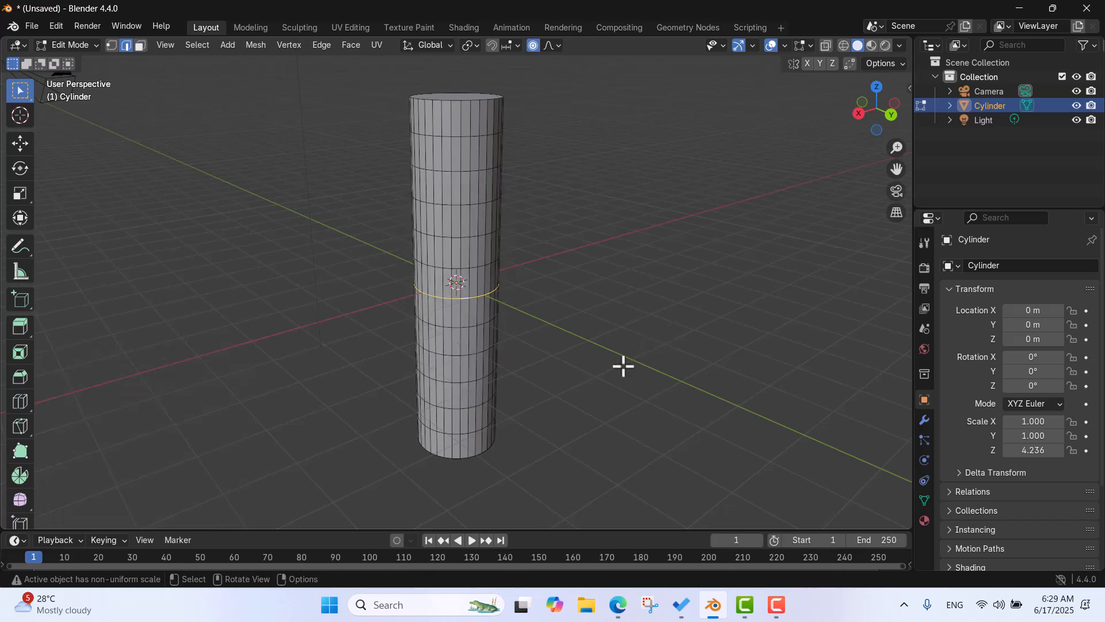
Rotate the middle edge loop about 34° around the global Z axis with Smooth falloff and a proportional size of about 1.46 m.
key(r)
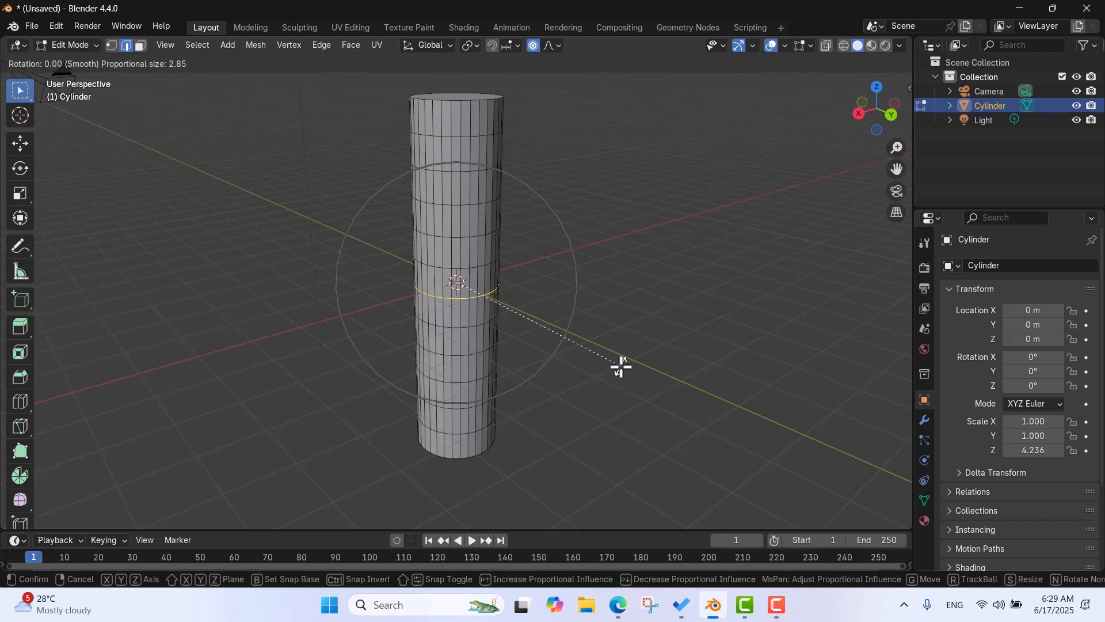
key(z)
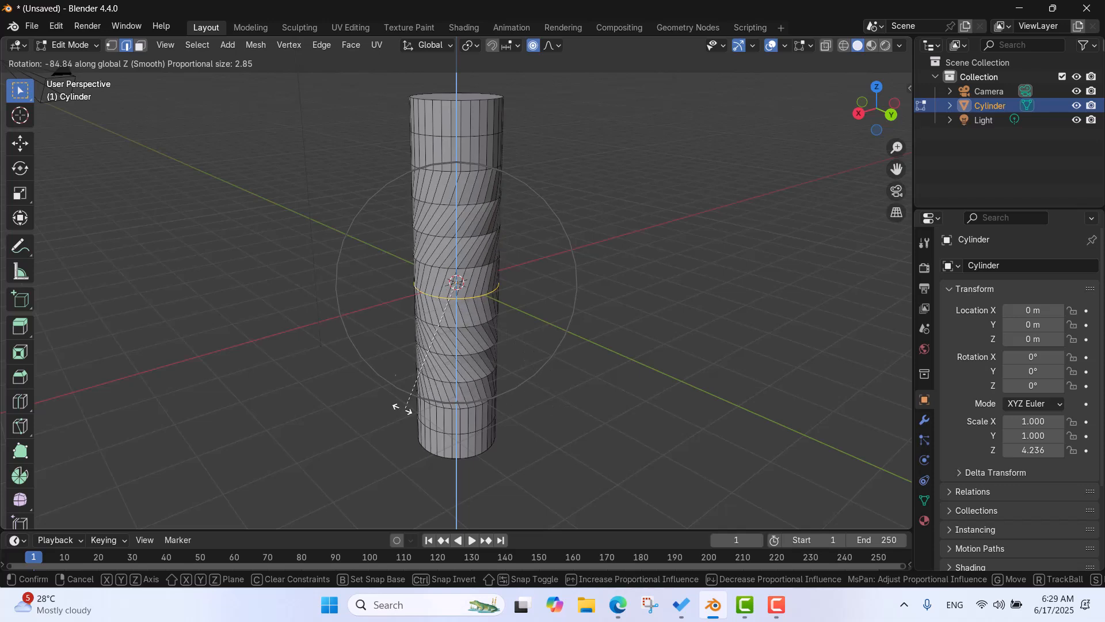
scroll(628, 286, up, 7)
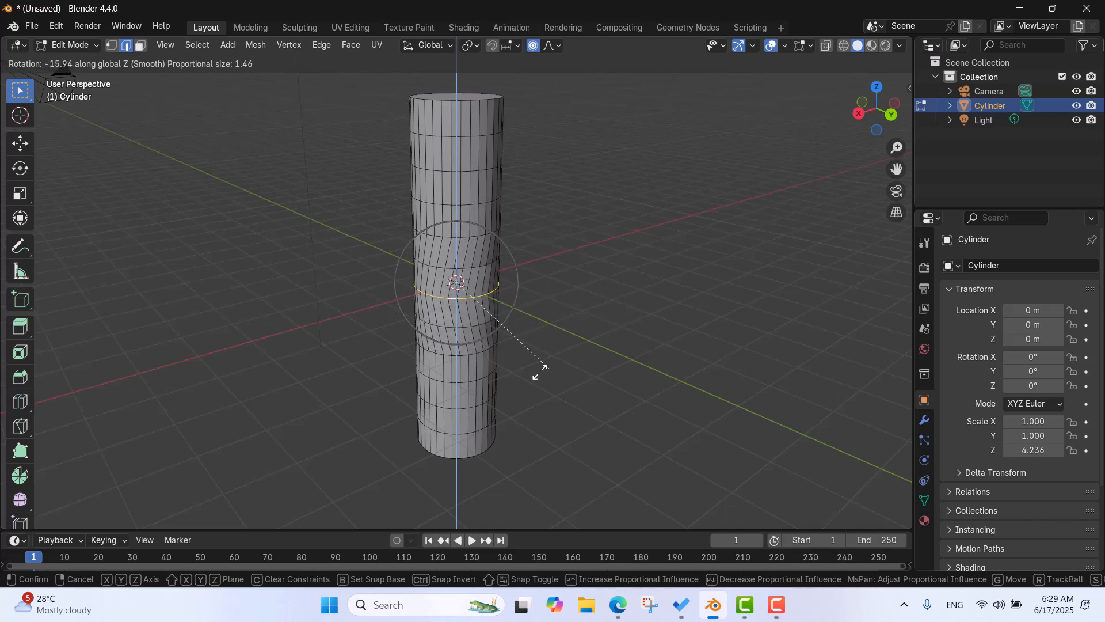
click(601, 265)
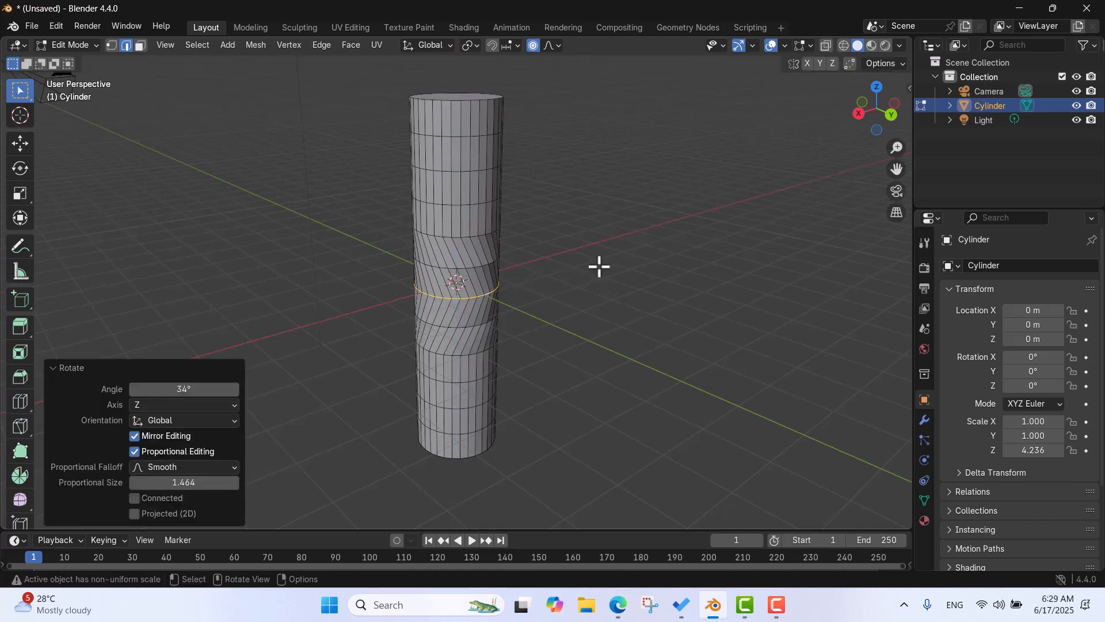